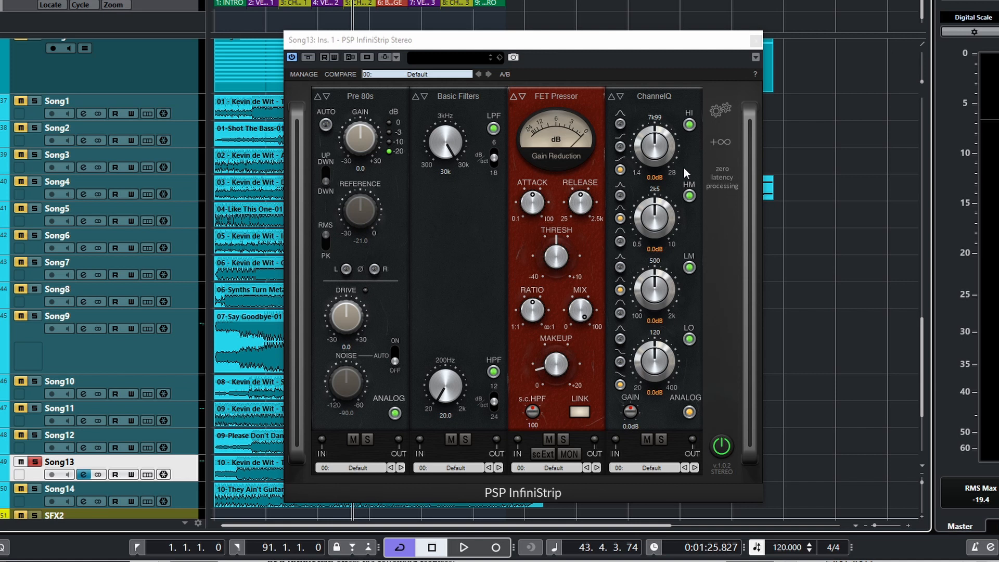
Add a De-hummer module to the end of the channel strip and move the plug-in window aside.
mouse_move(570, 305)
left_click(716, 143)
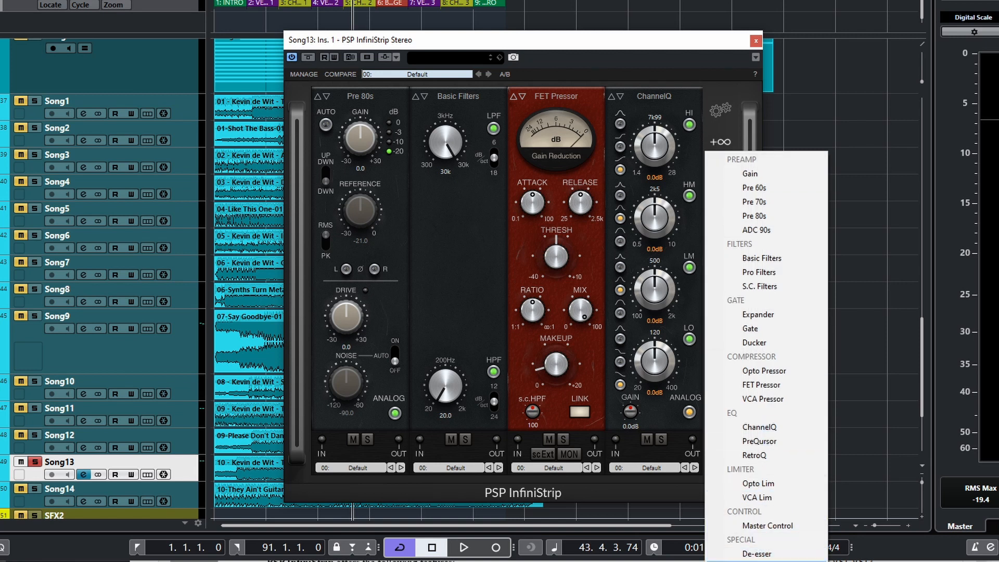
left_click(750, 561)
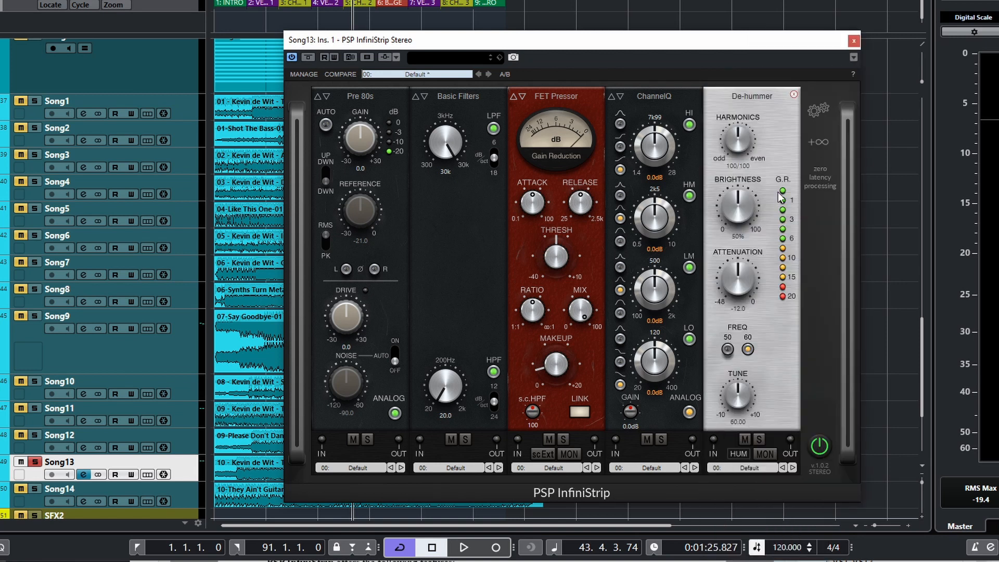
left_click_drag(524, 38, 313, 34)
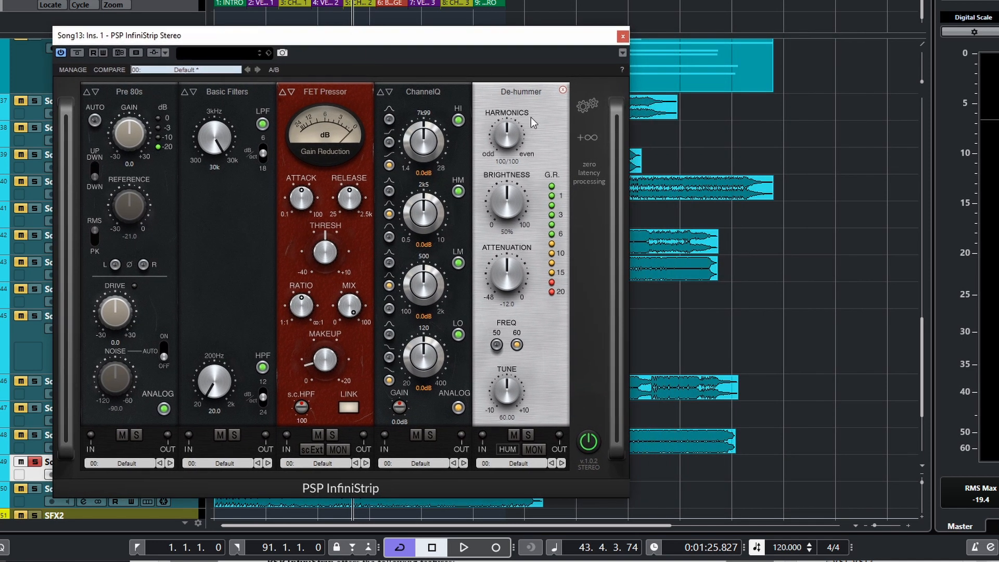
Add a Gain module to the strip after the De-hummer.
left_click(583, 139)
left_click(598, 162)
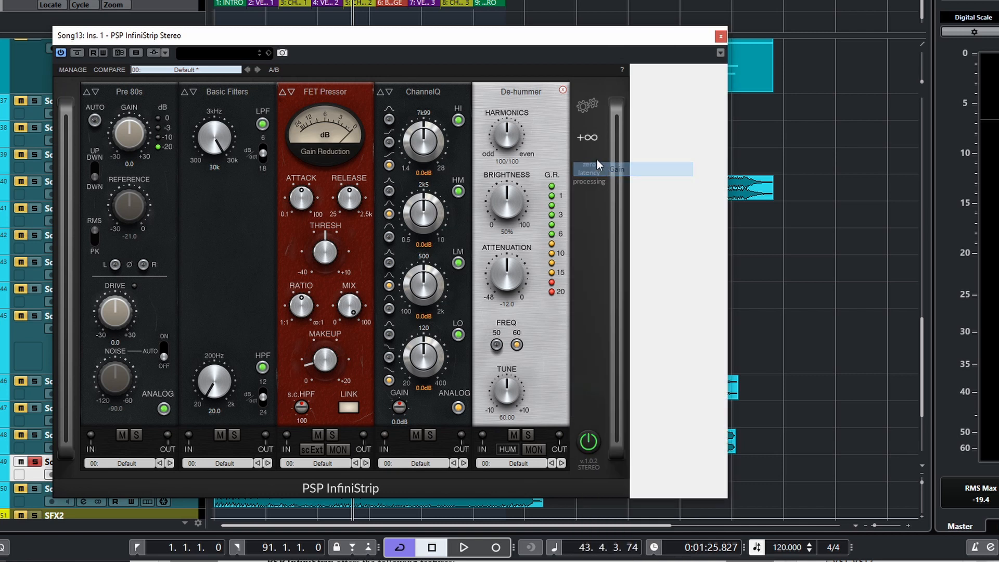
left_click(680, 141)
left_click(692, 146)
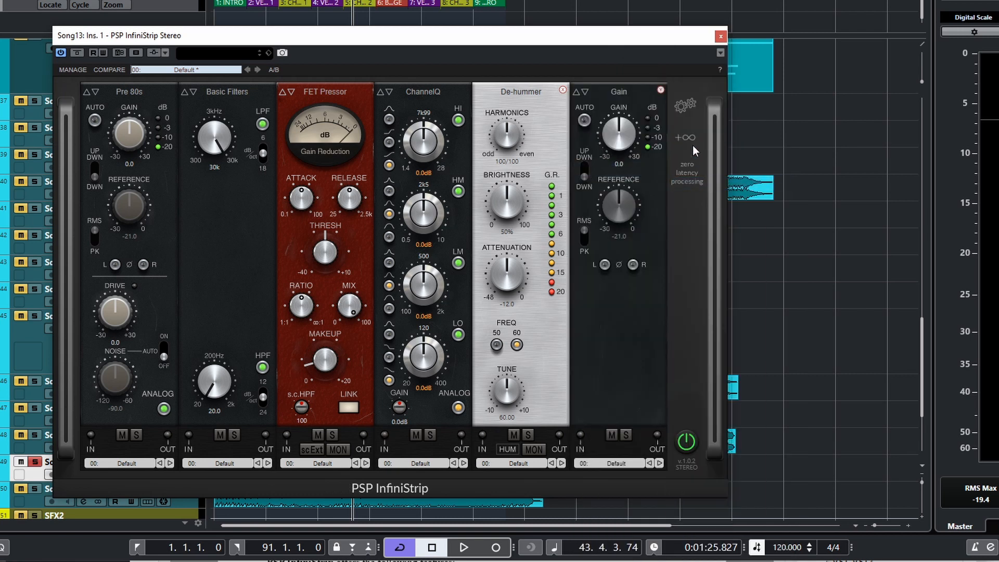
Try to add Basic Filters and RetroQ modules to the strip.
left_click(688, 148)
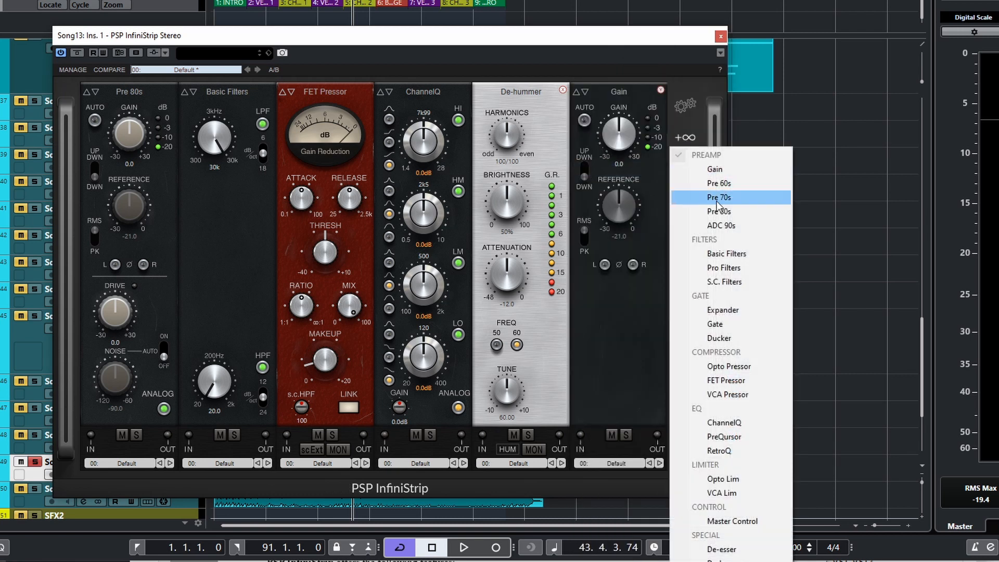
left_click(720, 255)
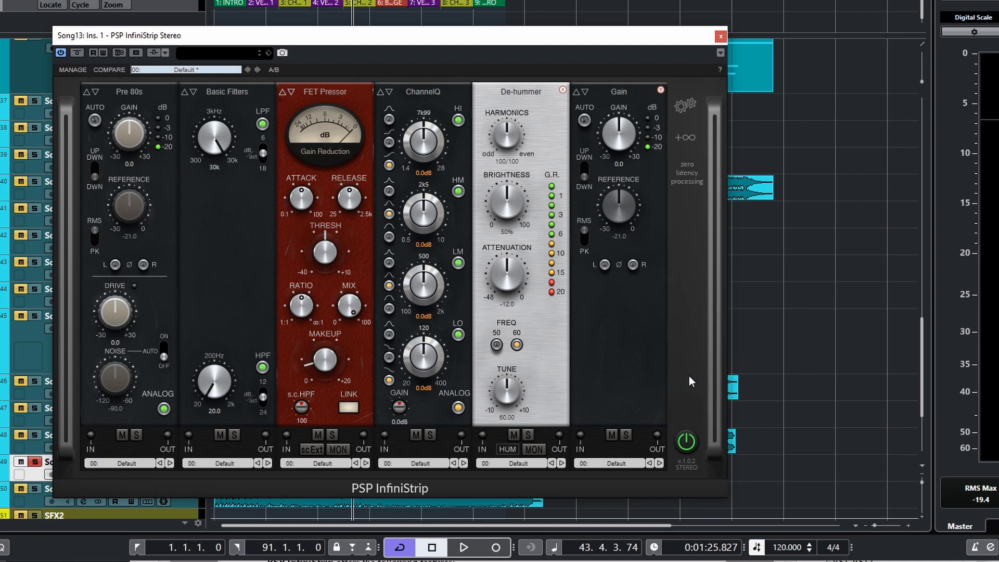
left_click(681, 136)
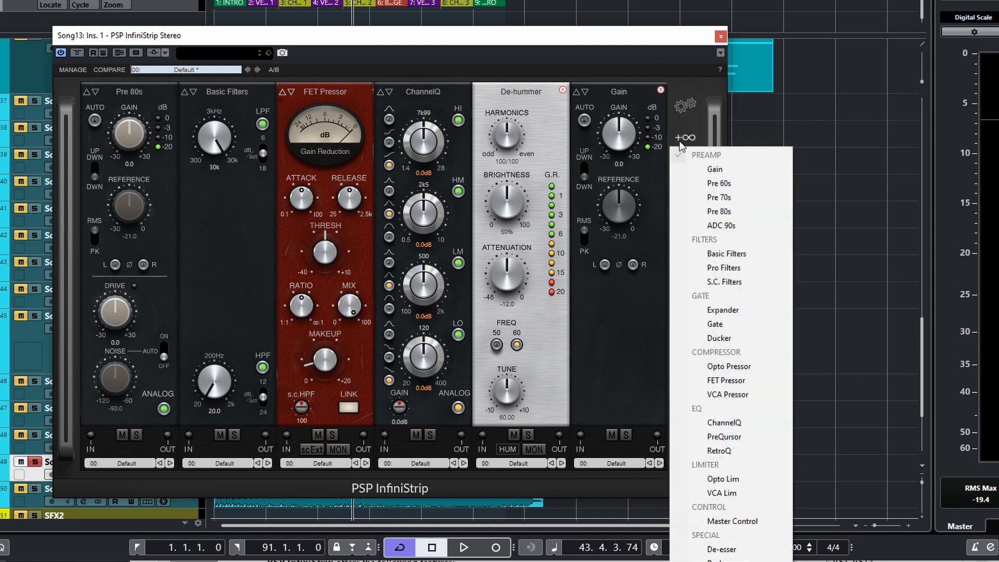
left_click(718, 451)
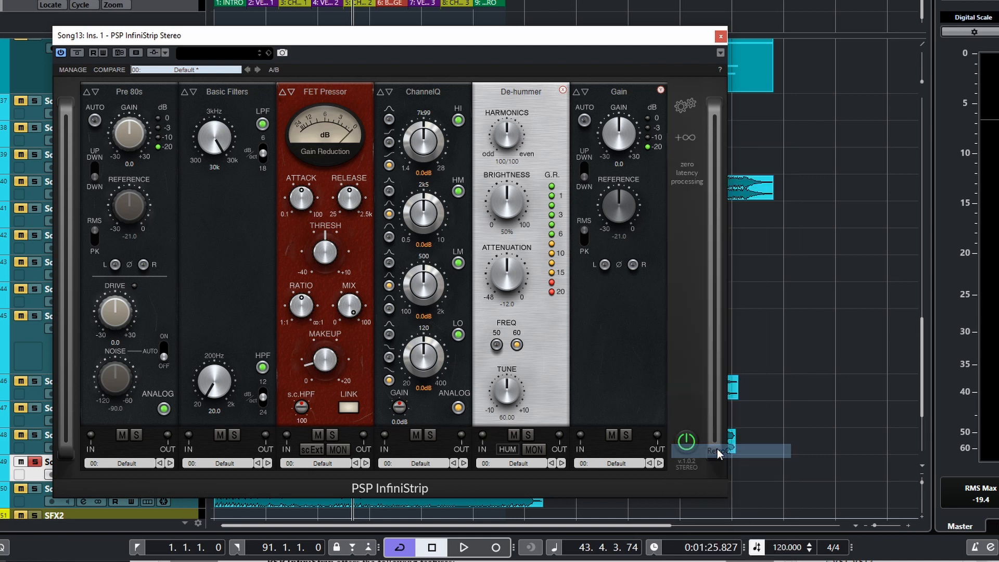
Add a Master Control module to the strip and review the list of available modules.
left_click(681, 137)
left_click(731, 522)
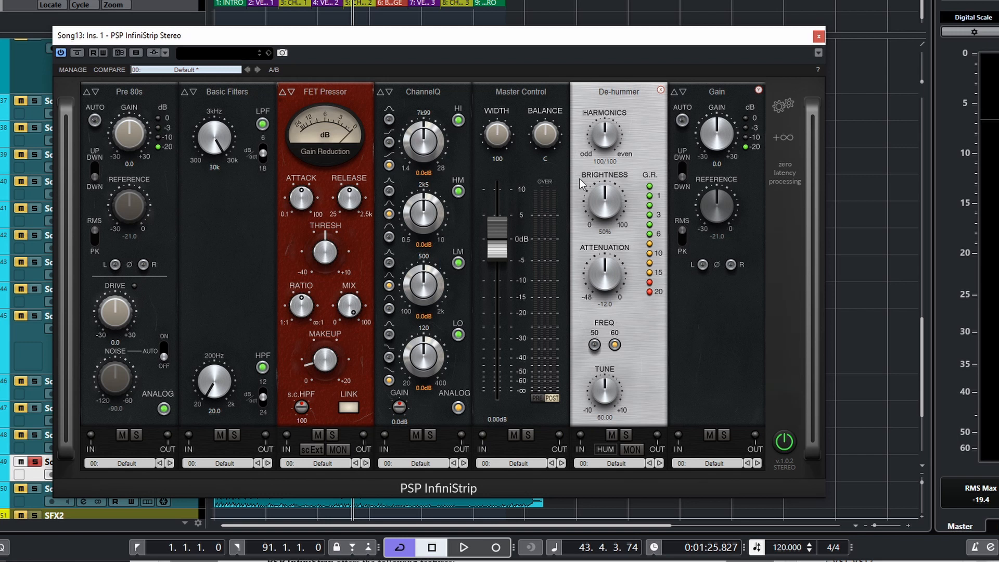
left_click(782, 143)
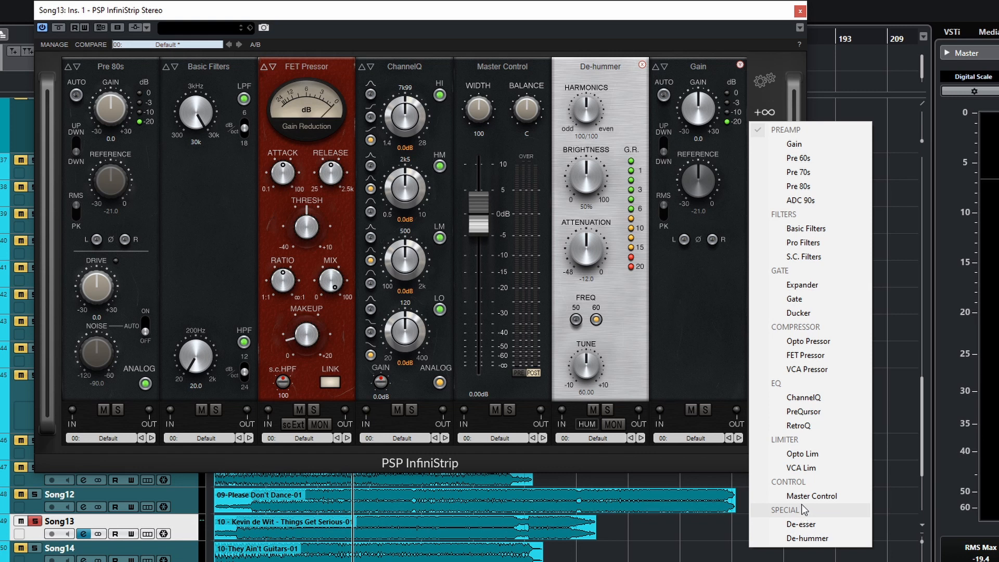
left_click(679, 27)
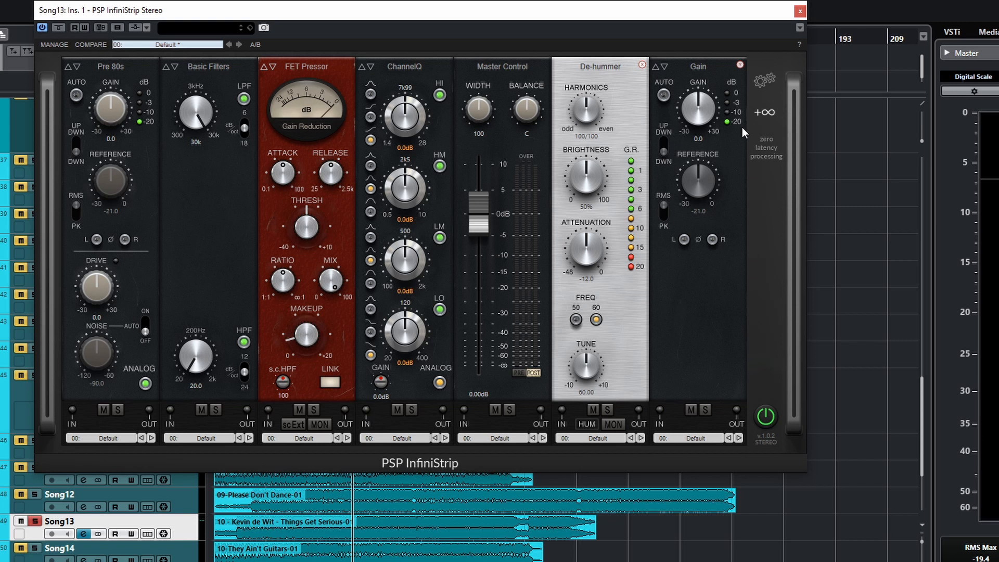
Load preset 01 "Let's start from scratc" and move the plug-in window over the middle of the arrangement.
left_click(198, 45)
key("Escape")
left_click_drag(219, 13, 266, 85)
left_click(282, 117)
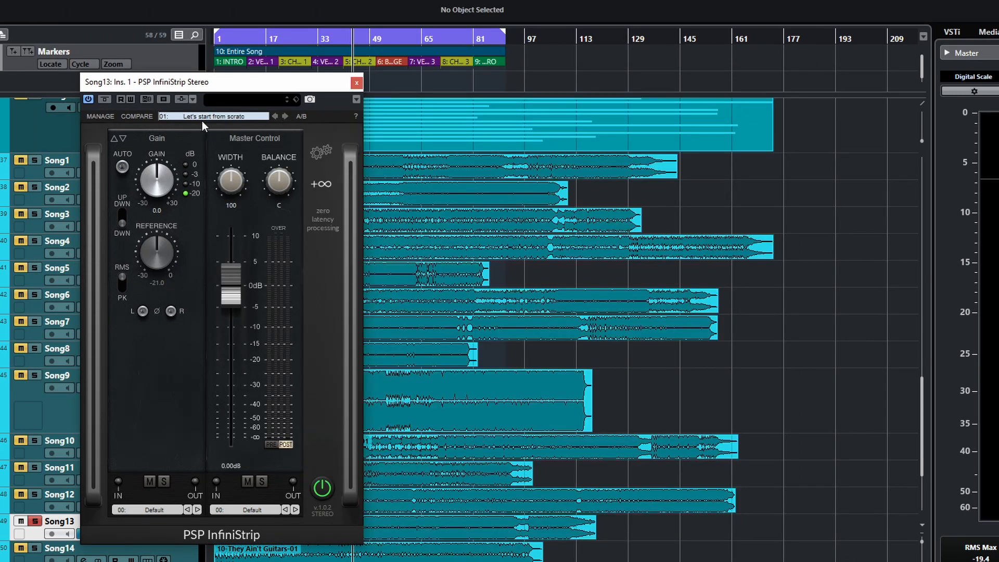
left_click_drag(255, 87, 569, 104)
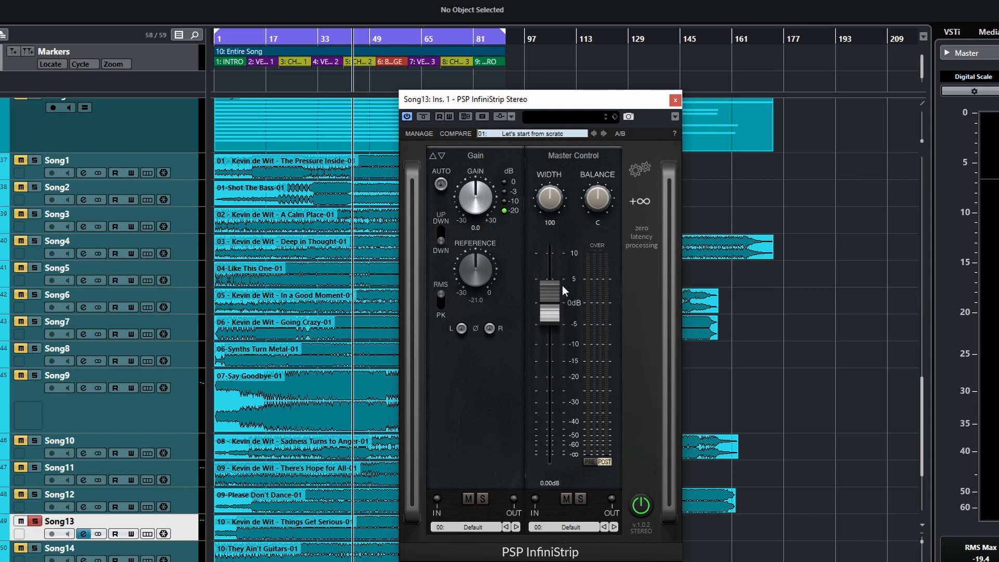
Add an Opto Pressor module between Gain and Master Control and raise its attack, release and threshold.
left_click(635, 201)
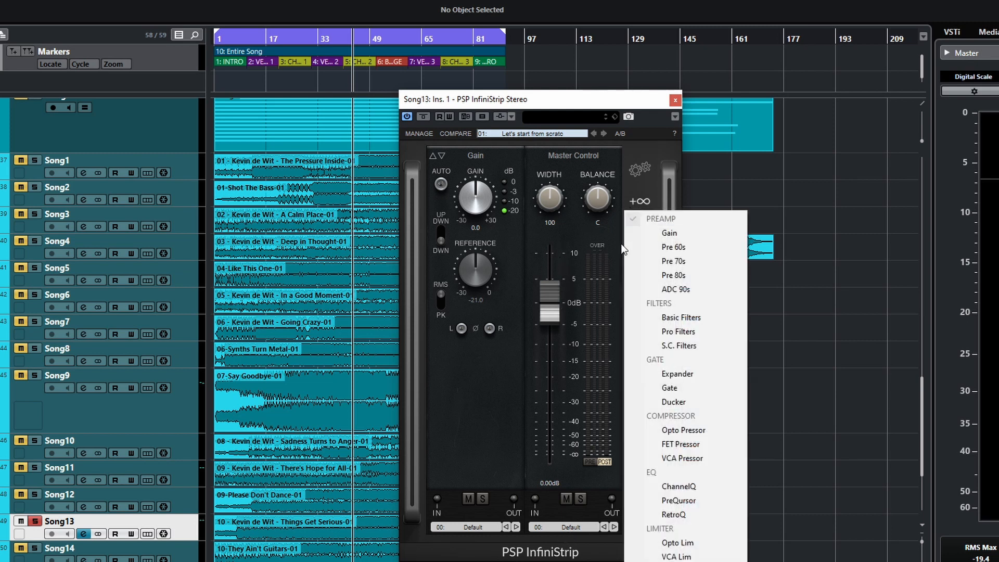
left_click(673, 430)
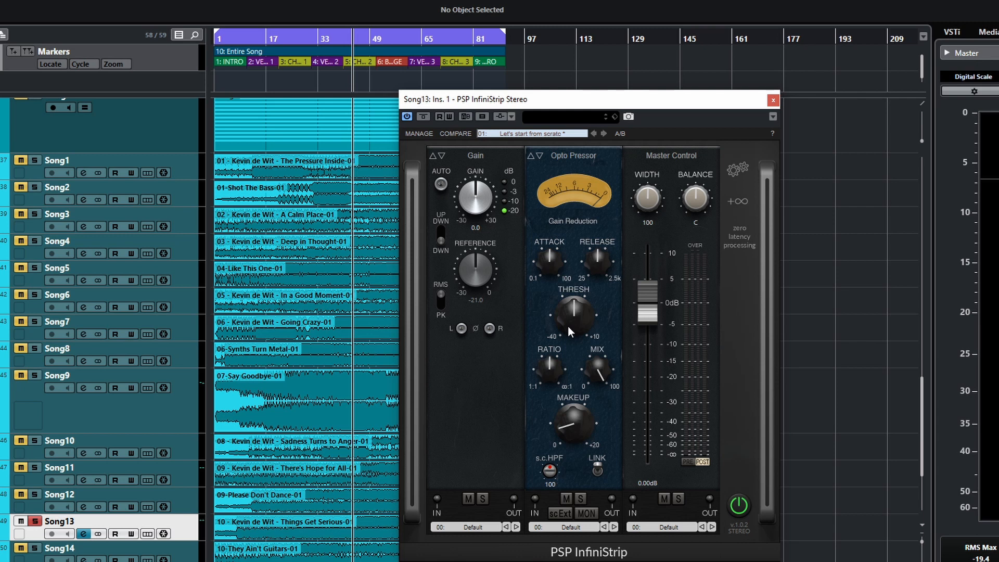
left_click_drag(569, 326, 543, 232)
left_click_drag(601, 264, 600, 237)
Cycle the compressor module repeatedly through the Opto, FET and VCA Pressor types, ending on Opto Pressor.
left_click(540, 156)
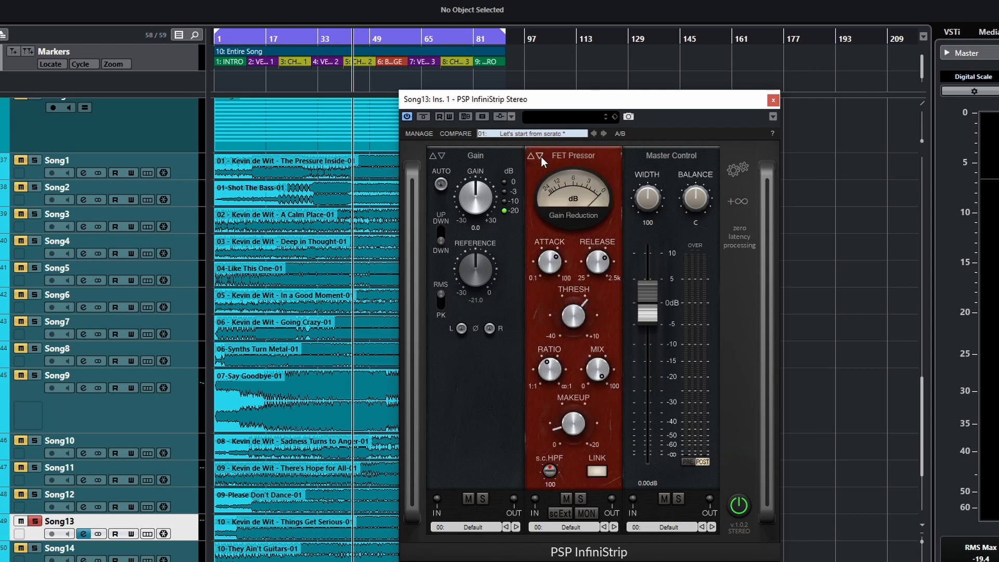
left_click(540, 156)
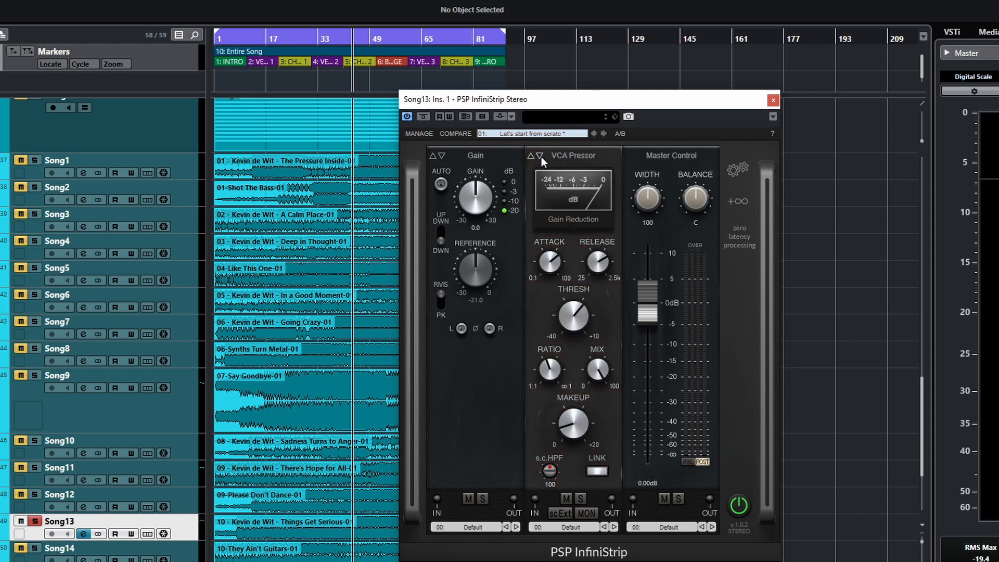
left_click(530, 156)
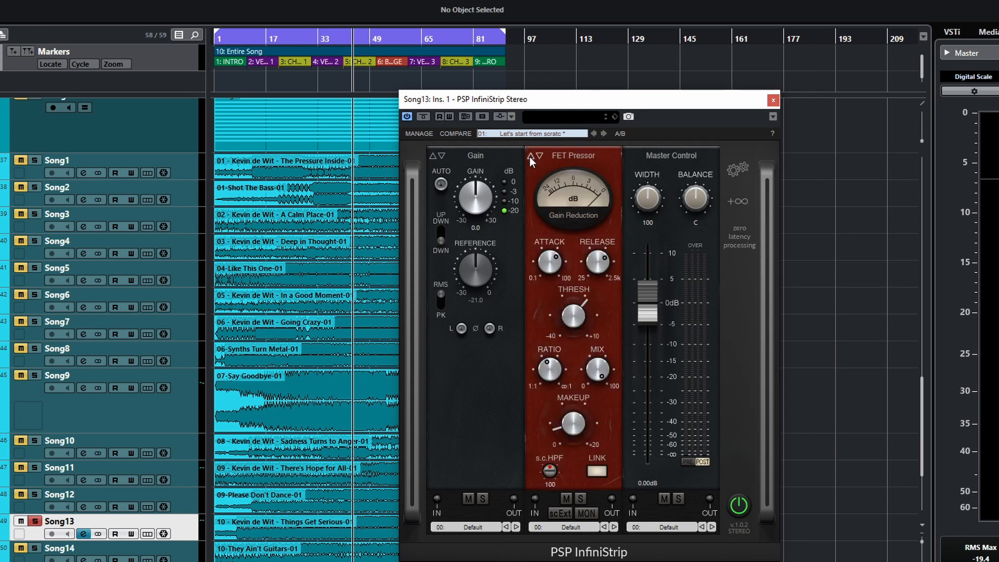
left_click(530, 156)
left_click(542, 157)
left_click(539, 156)
left_click(531, 157)
left_click(532, 158)
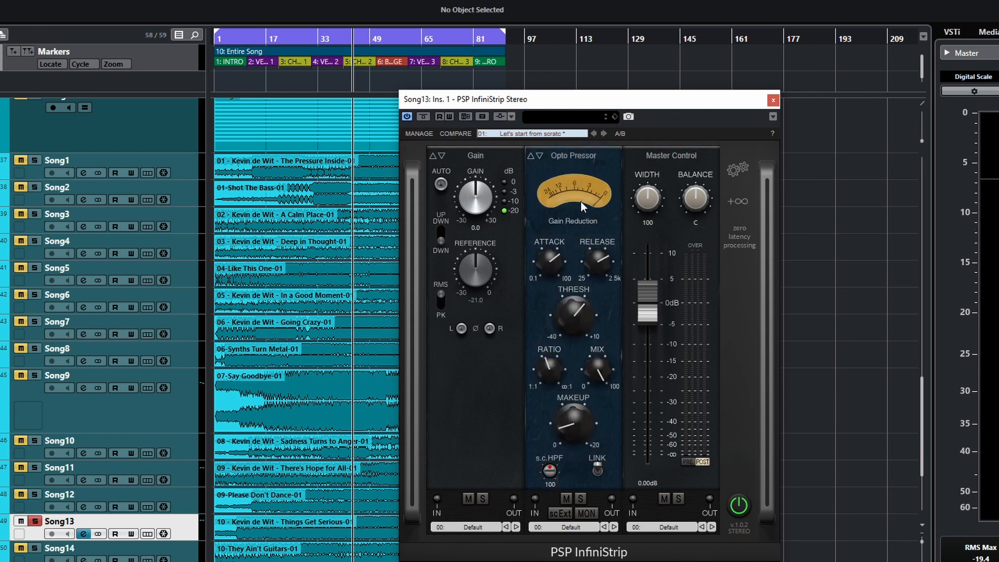
left_click(539, 155)
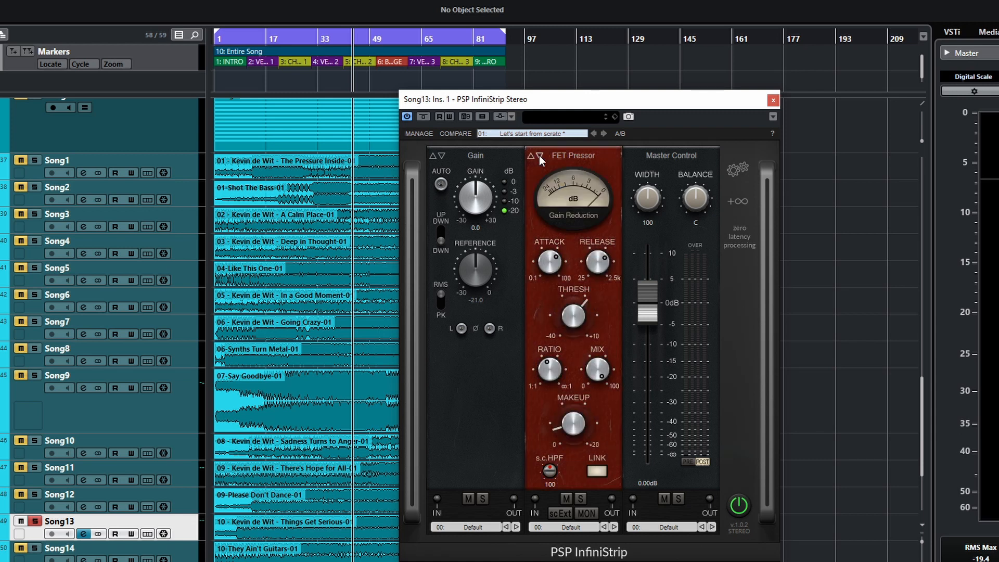
left_click(539, 155)
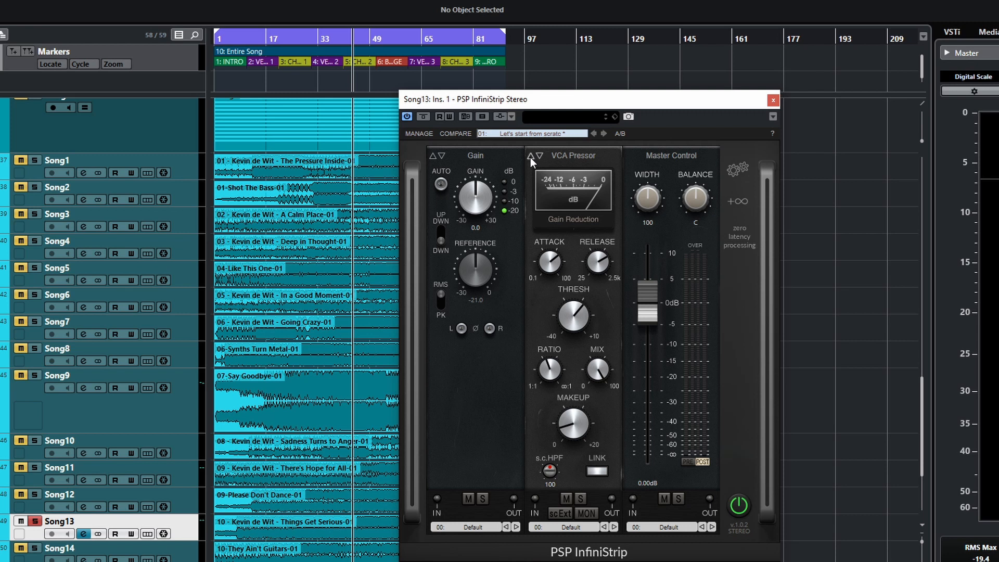
left_click(530, 157)
left_click(540, 155)
left_click(529, 157)
left_click(541, 156)
left_click(530, 160)
left_click(530, 160)
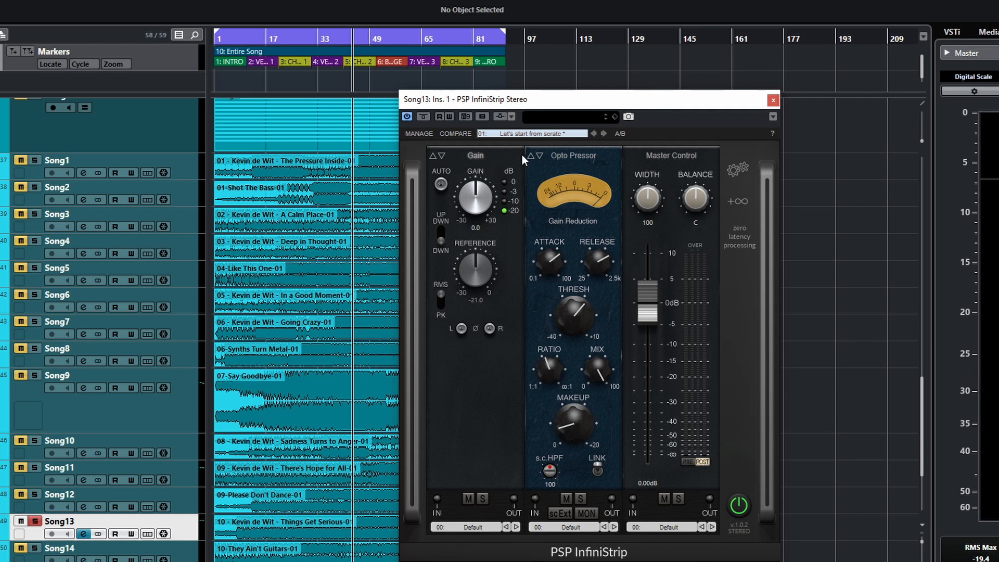
Browse the drum and bass entries in the preset list and return to preset 01.
mouse_move(597, 334)
mouse_move(581, 310)
left_click(522, 135)
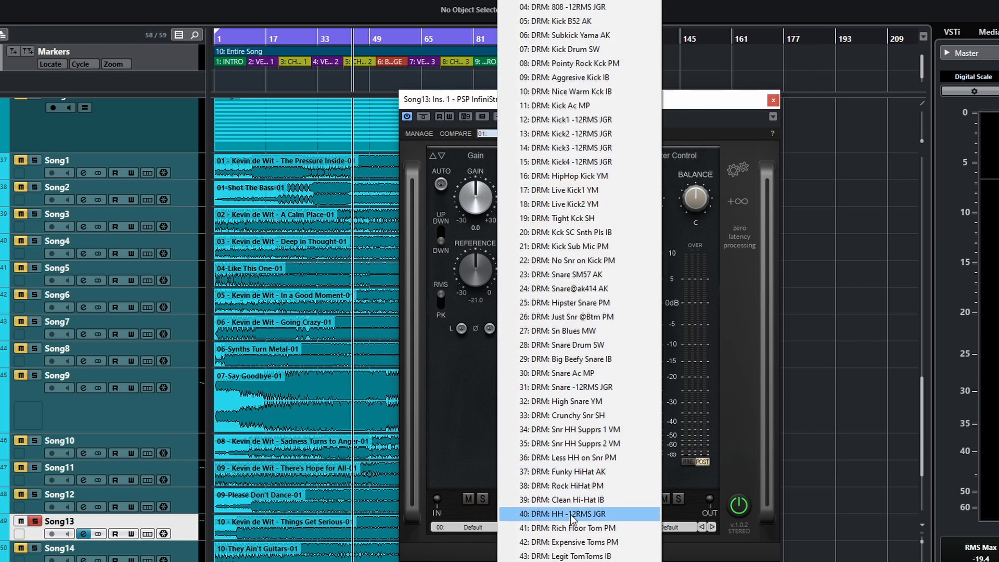
mouse_move(581, 561)
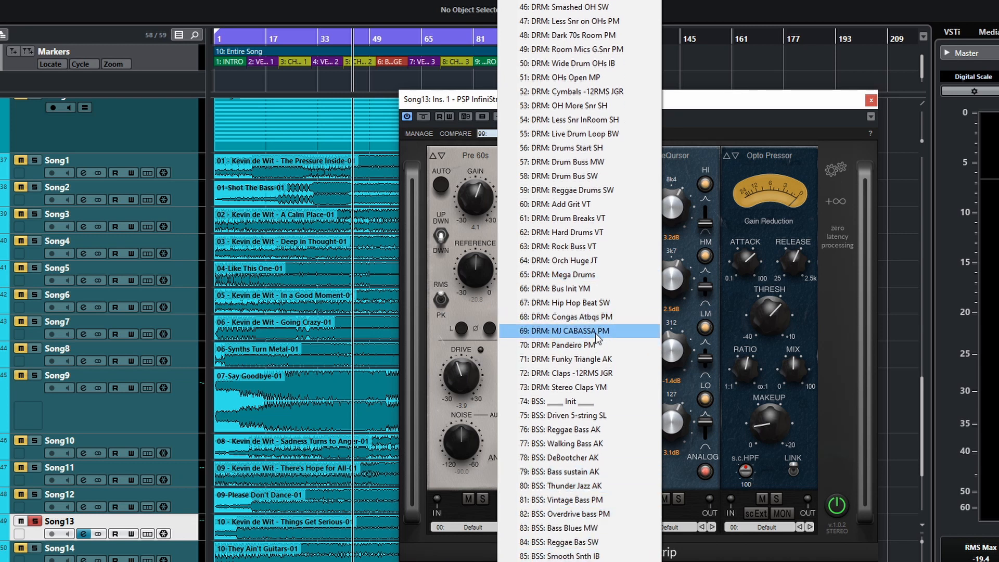
left_click(568, 137)
left_click(558, 135)
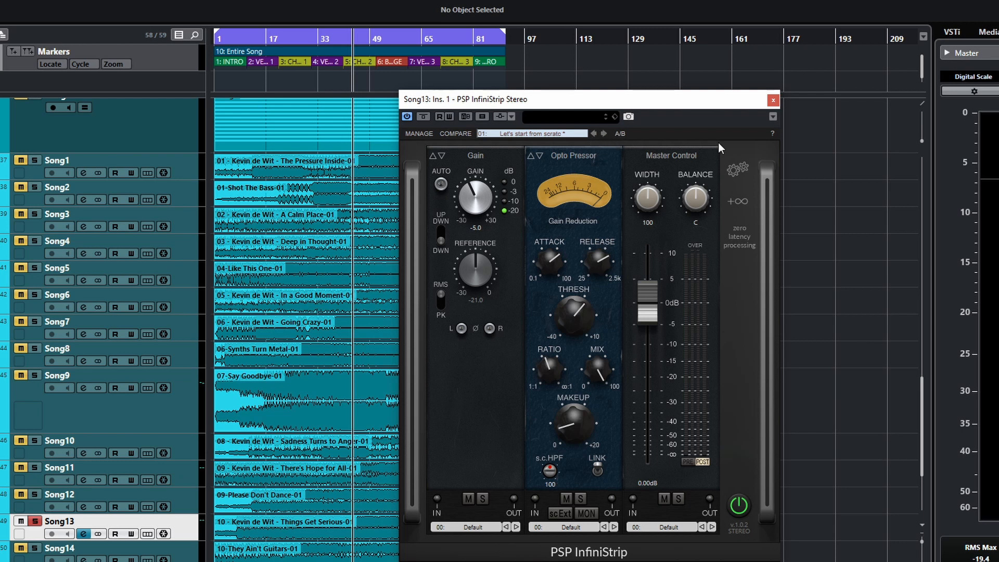
Try the presets "DRM: Smacka 808 BD SL" and "DRM: Kick2 -12RMS JGR", and return to "Let's start from scratc".
left_click(554, 135)
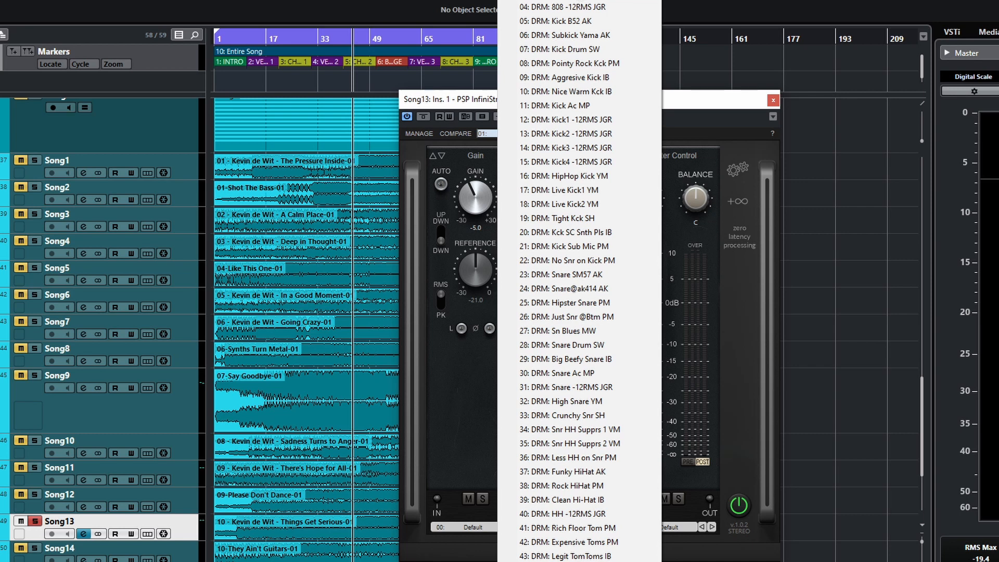
left_click(592, 4)
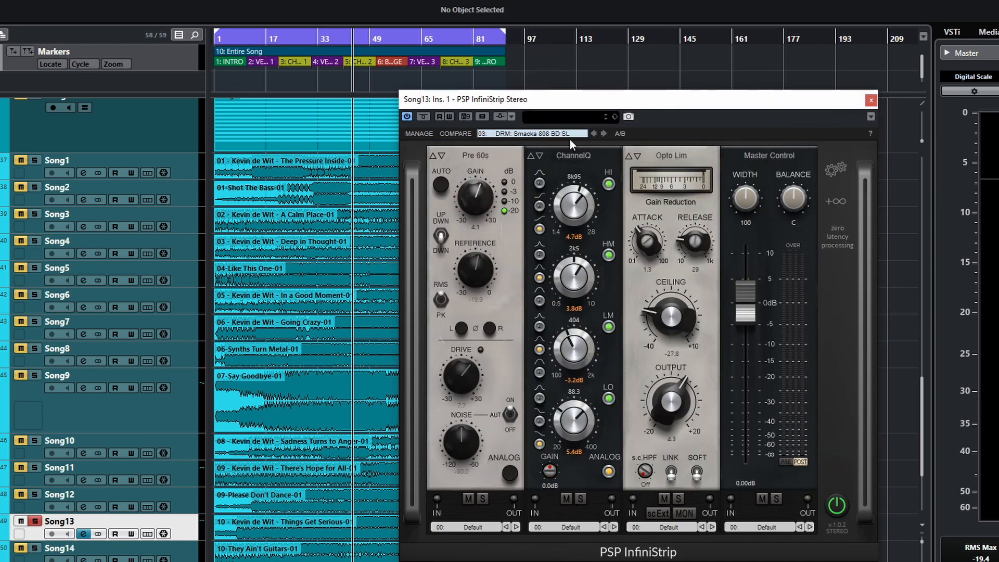
left_click(508, 133)
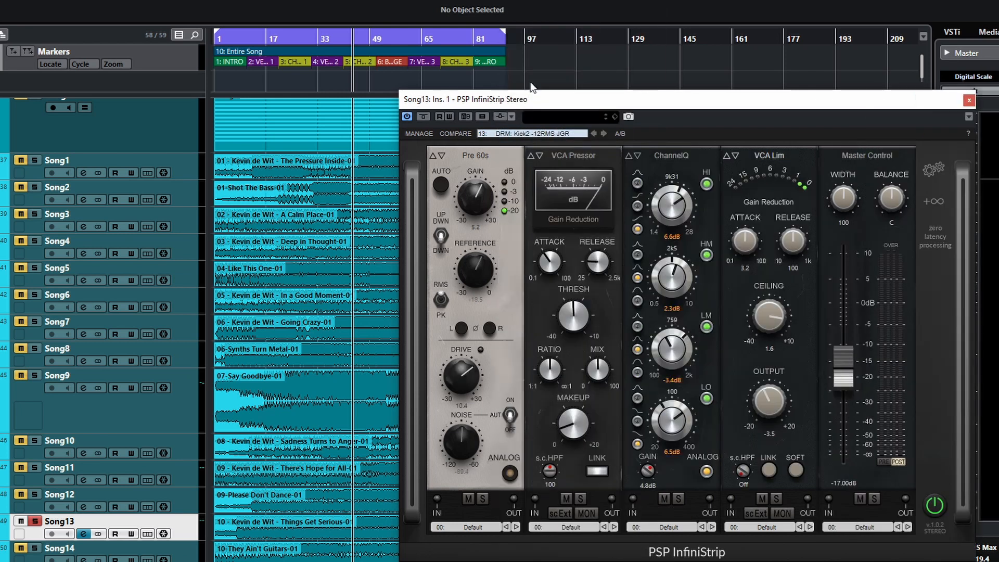
left_click(521, 130)
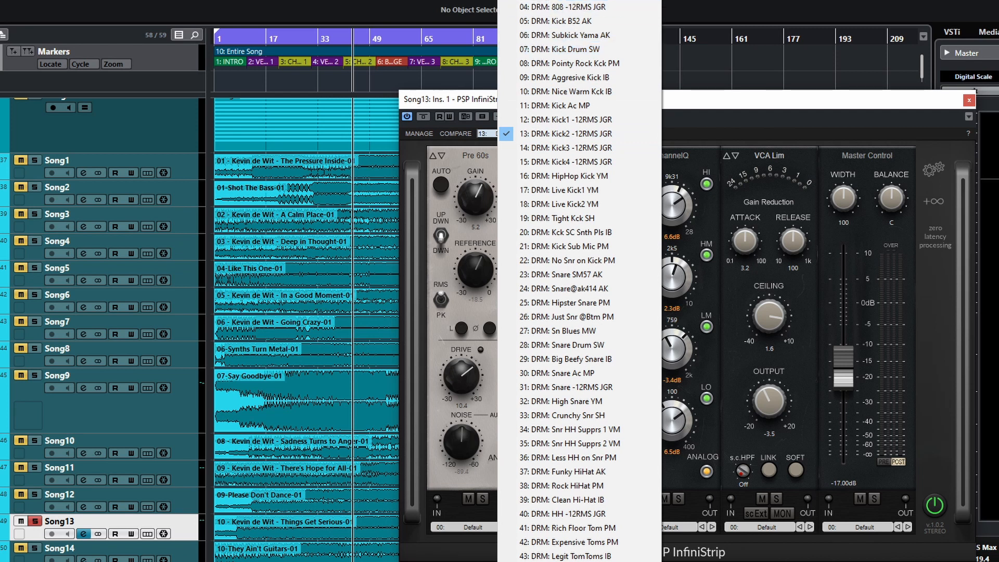
left_click(546, 1)
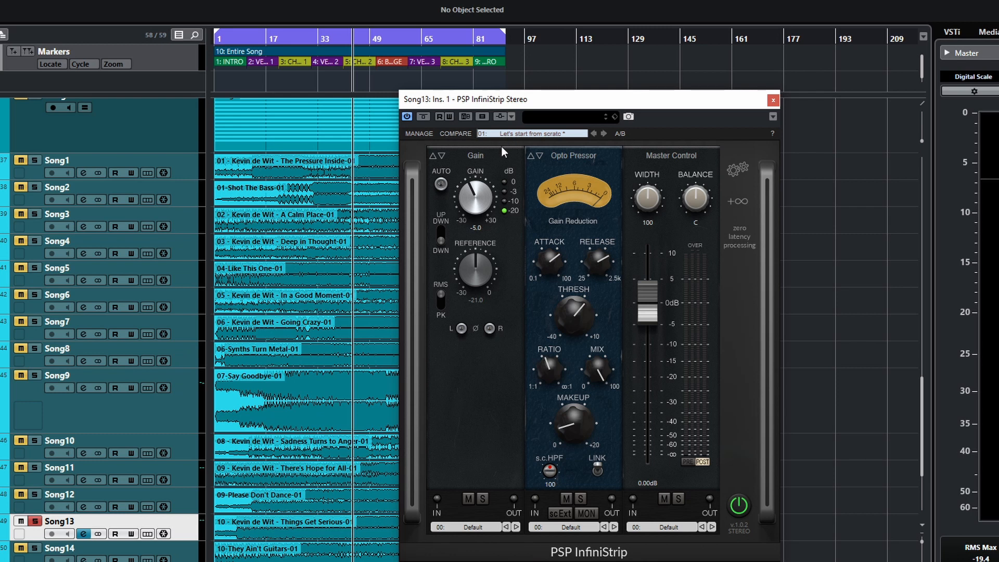
Compare the edited setup with the initial preset settings several times, ending on the initial settings.
left_click(456, 138)
left_click(455, 136)
left_click(454, 137)
left_click(454, 136)
left_click(455, 137)
left_click(455, 136)
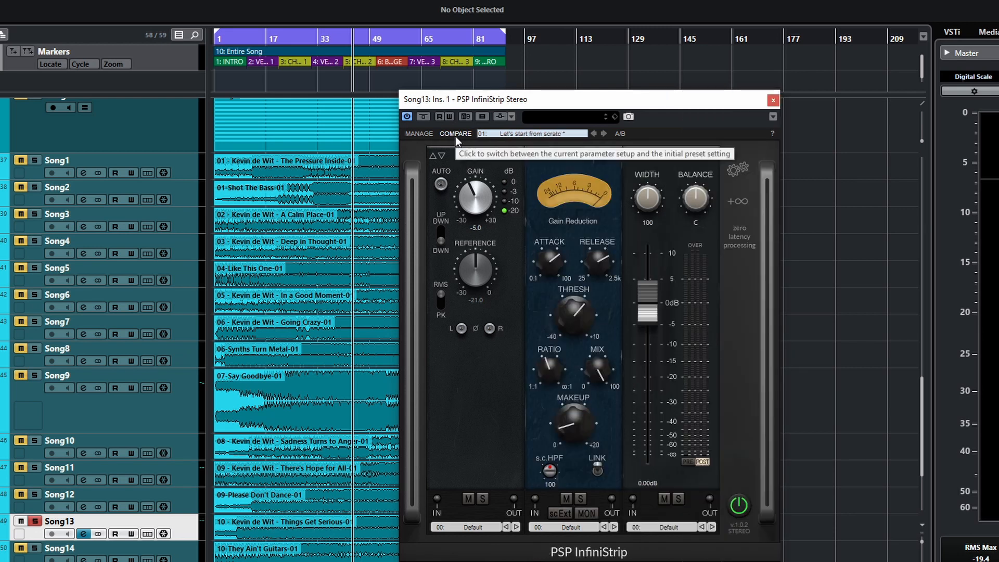
left_click(454, 136)
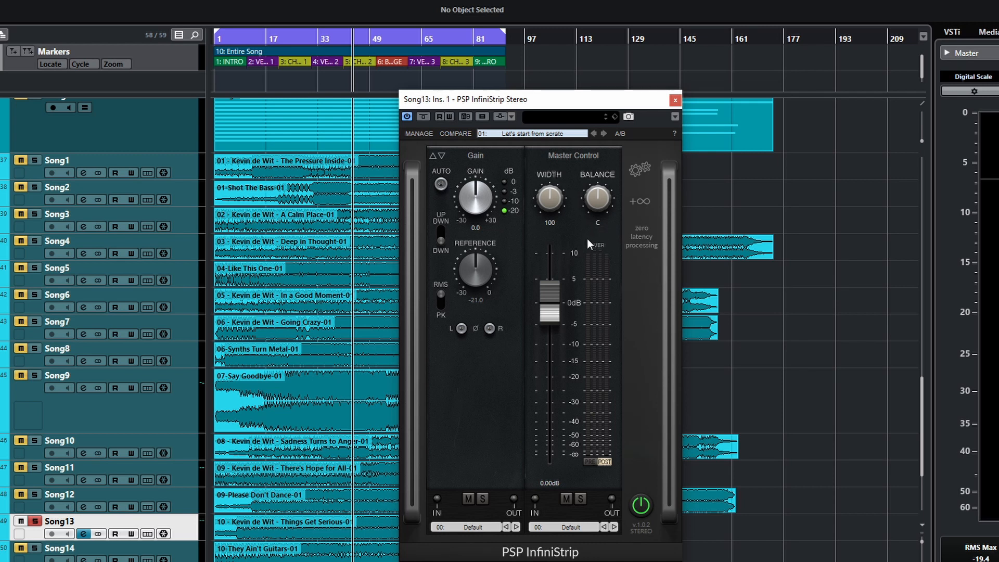
left_click(507, 134)
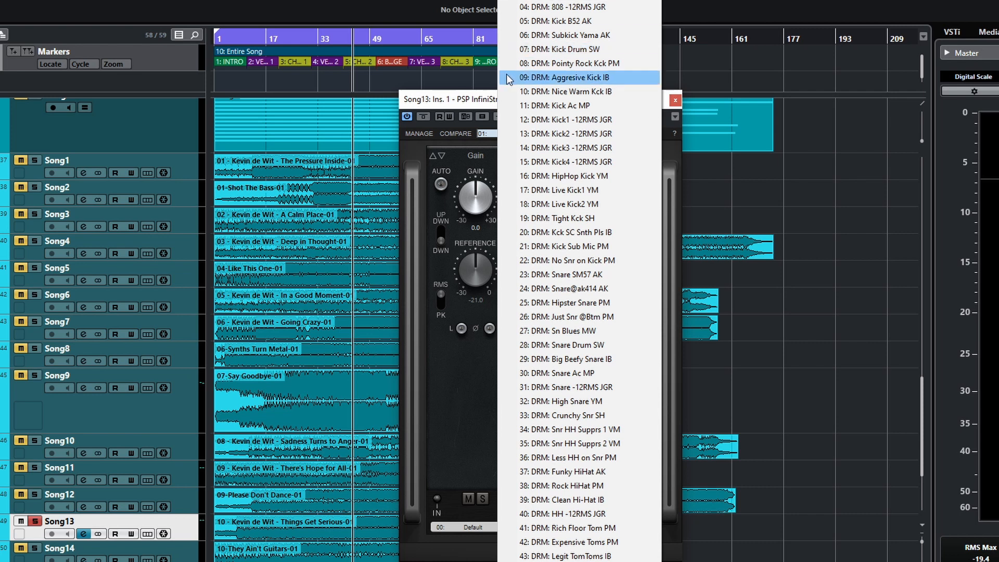
left_click(472, 104)
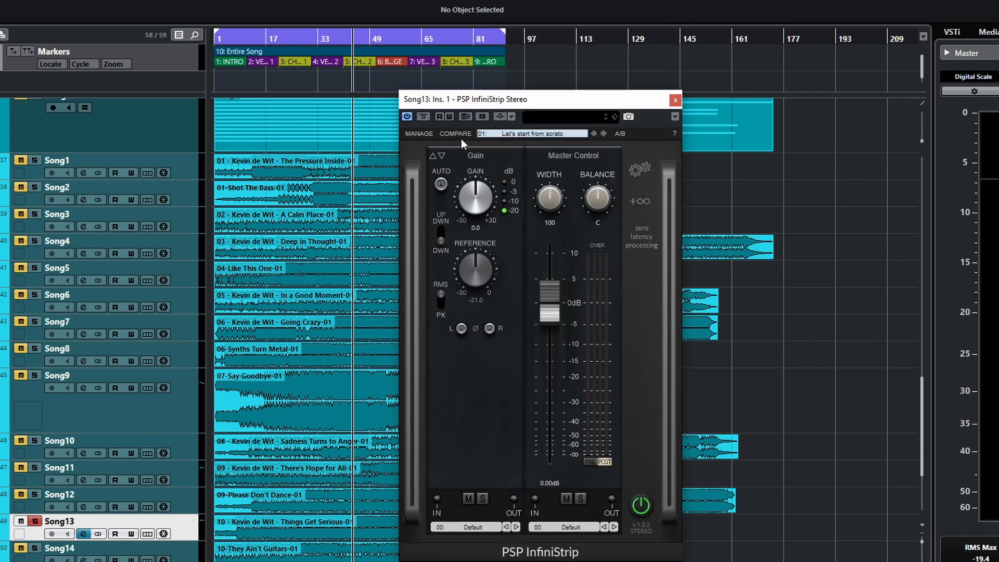
Compare the edited setup with the initial settings once more, and load the preset "00: Default".
left_click(460, 133)
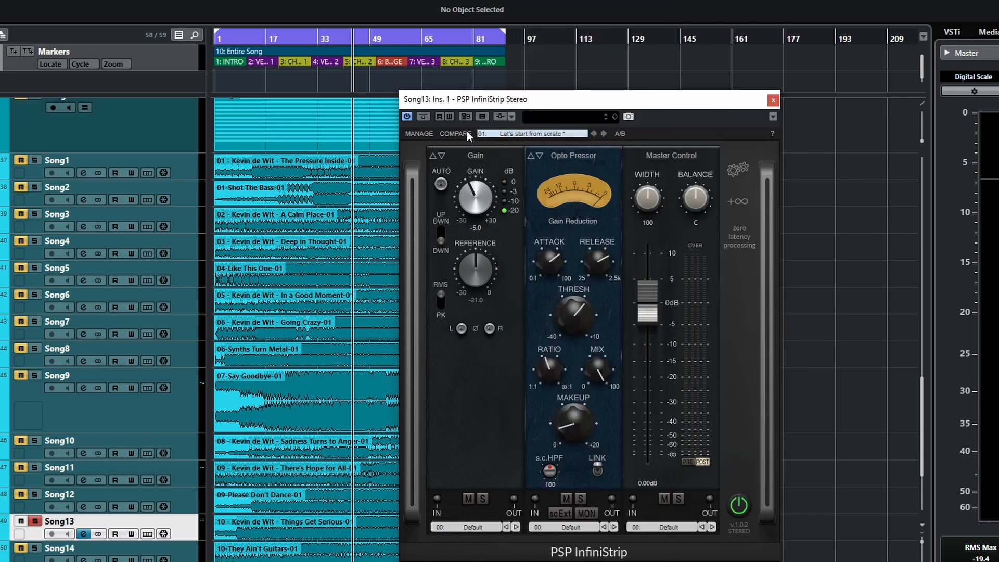
left_click(458, 135)
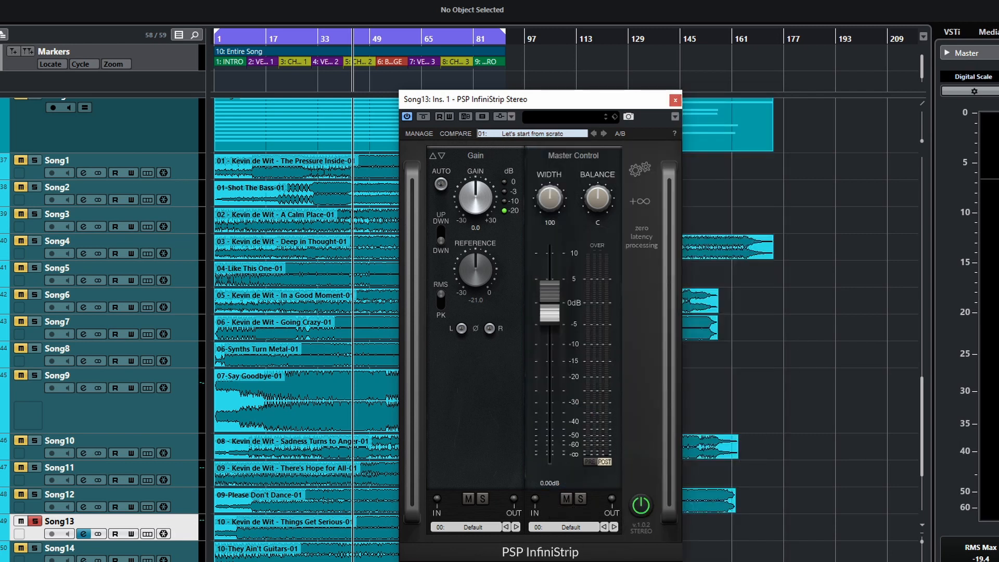
left_click(530, 134)
left_click(525, 1)
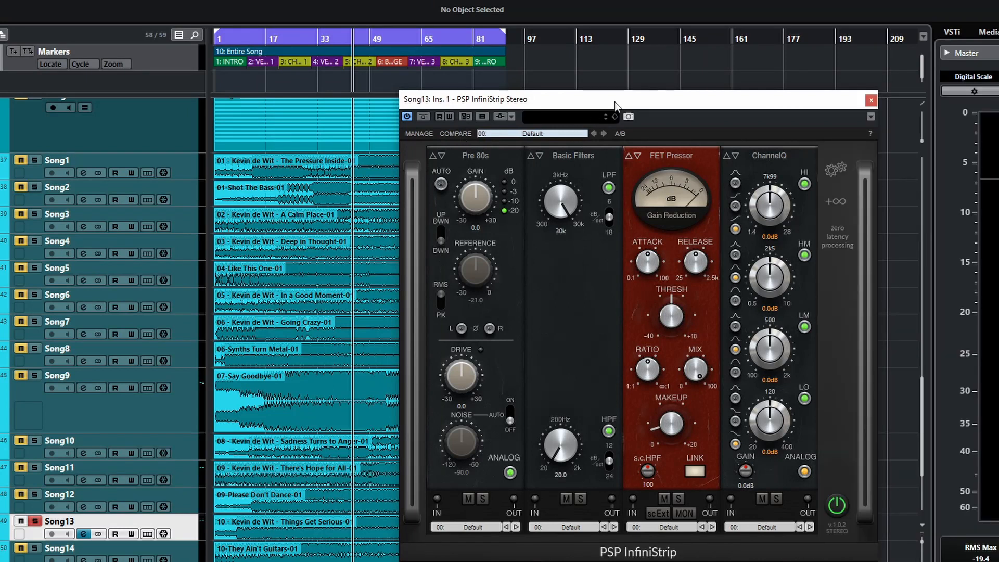
left_click_drag(614, 102, 522, 111)
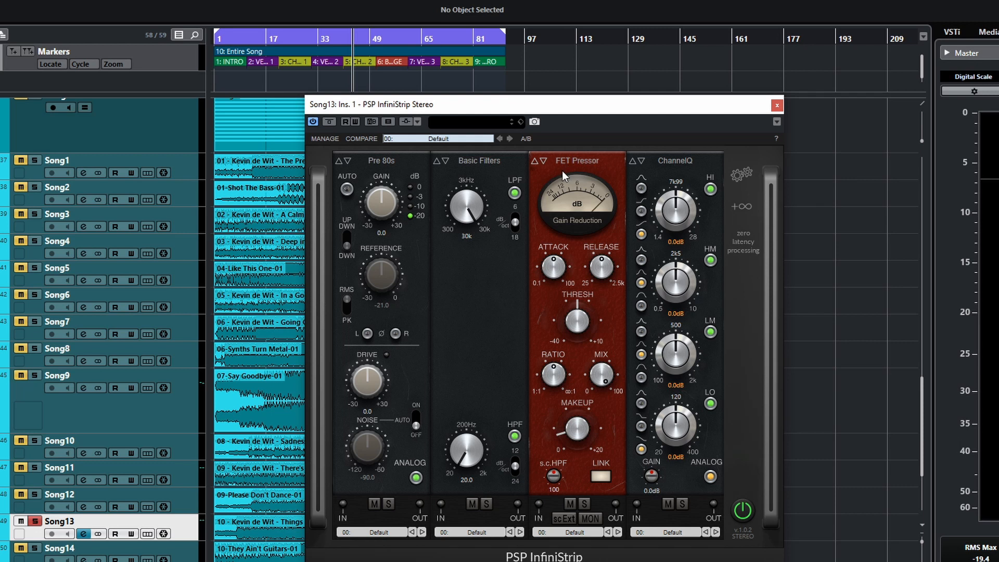
Reposition the plug-in window so the whole list of addable modules fits, and view the list from Preamp to Special.
left_click(738, 205)
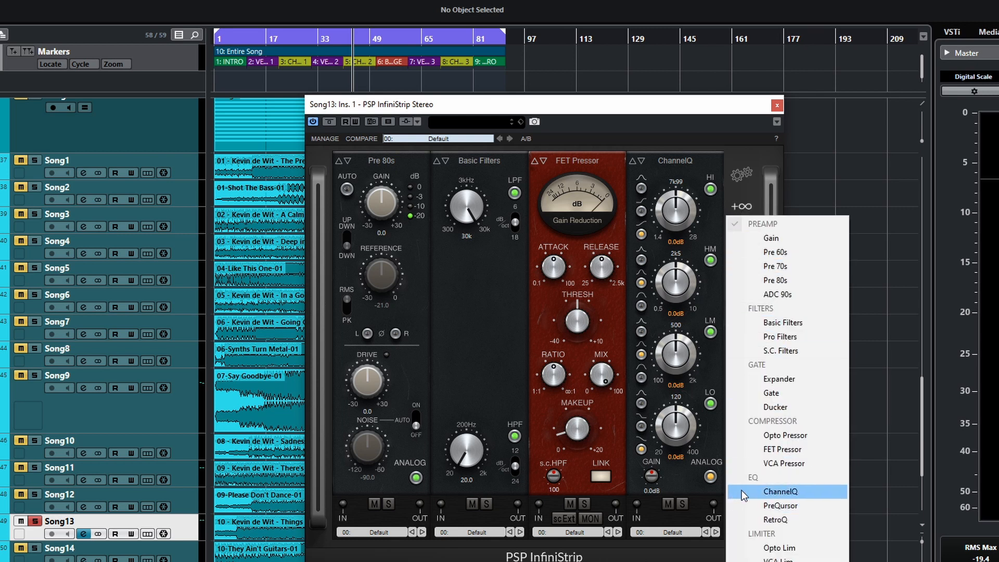
left_click(722, 110)
left_click_drag(688, 114, 658, 3)
left_click(714, 95)
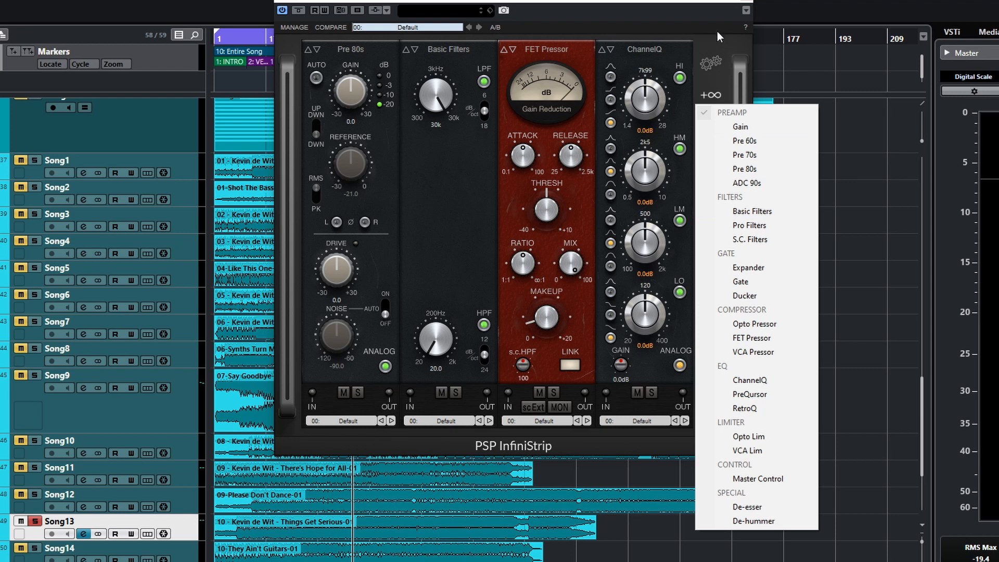
left_click(706, 17)
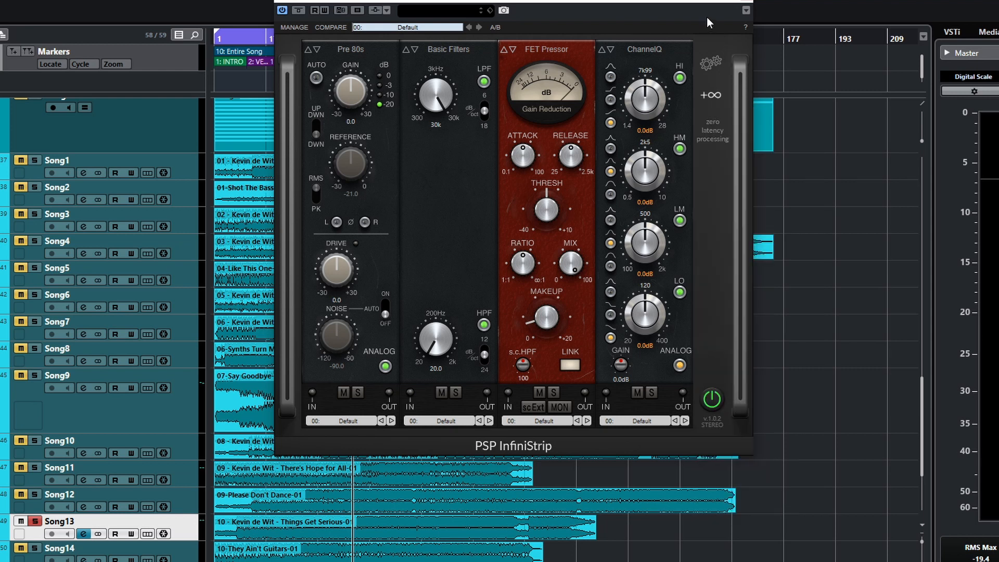
Review the available view modes, Full, Resizeable and Mini, without changing the current one.
left_click(711, 64)
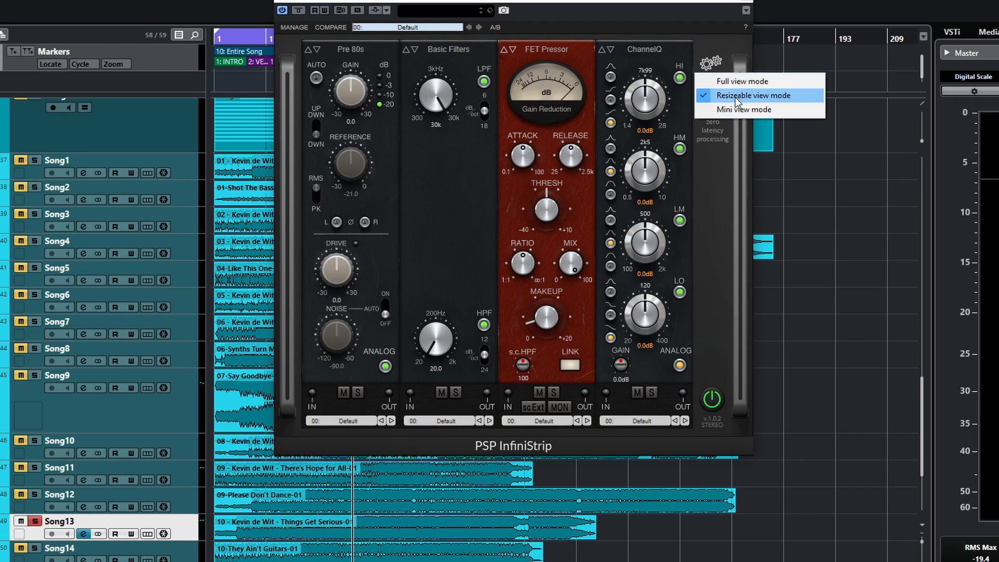
left_click(705, 40)
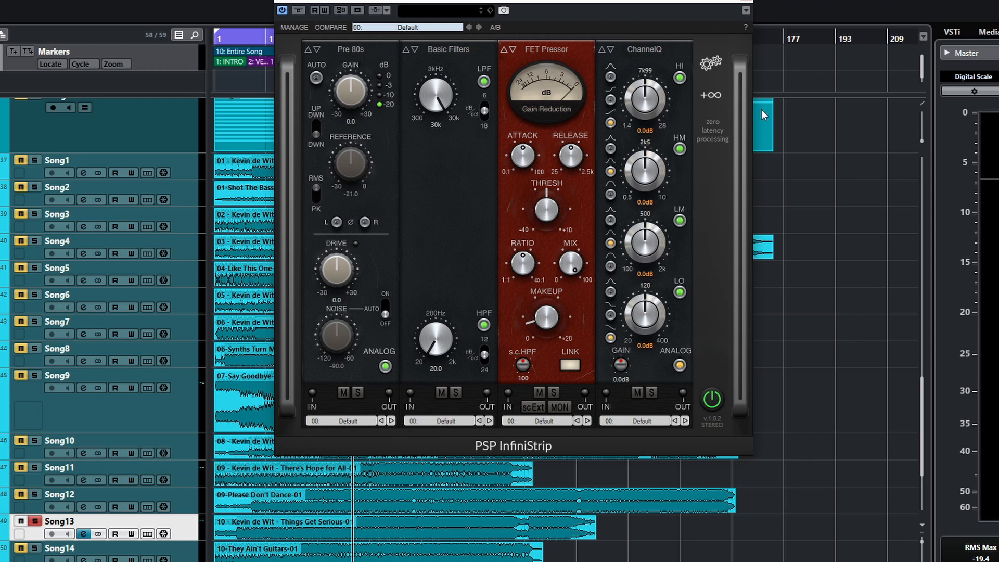
left_click(714, 66)
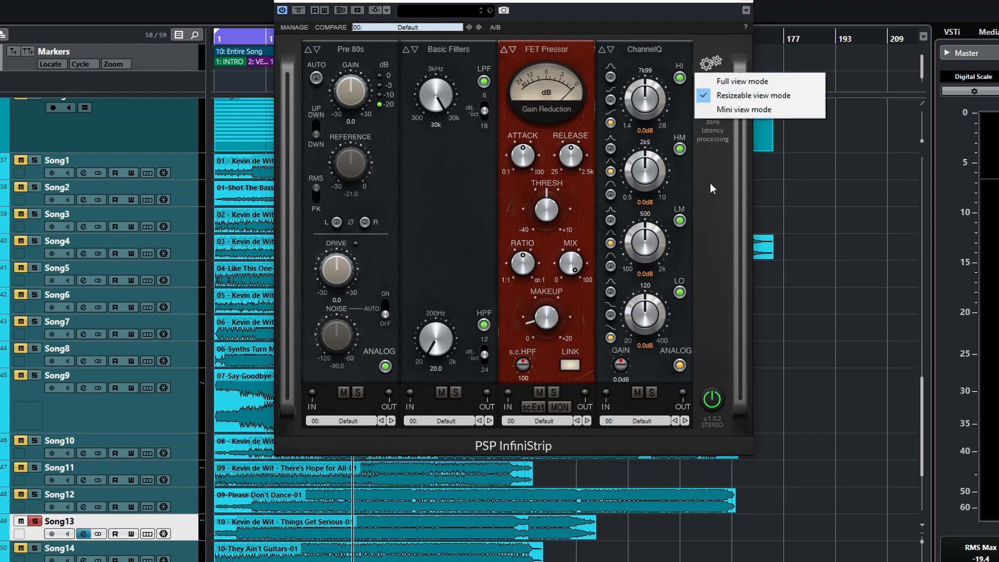
left_click(705, 48)
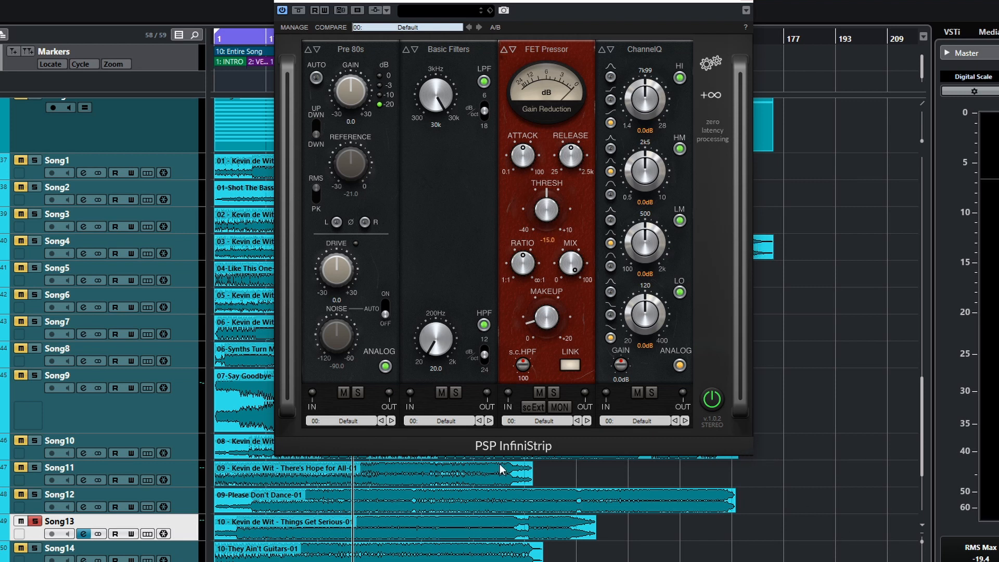
left_click(708, 63)
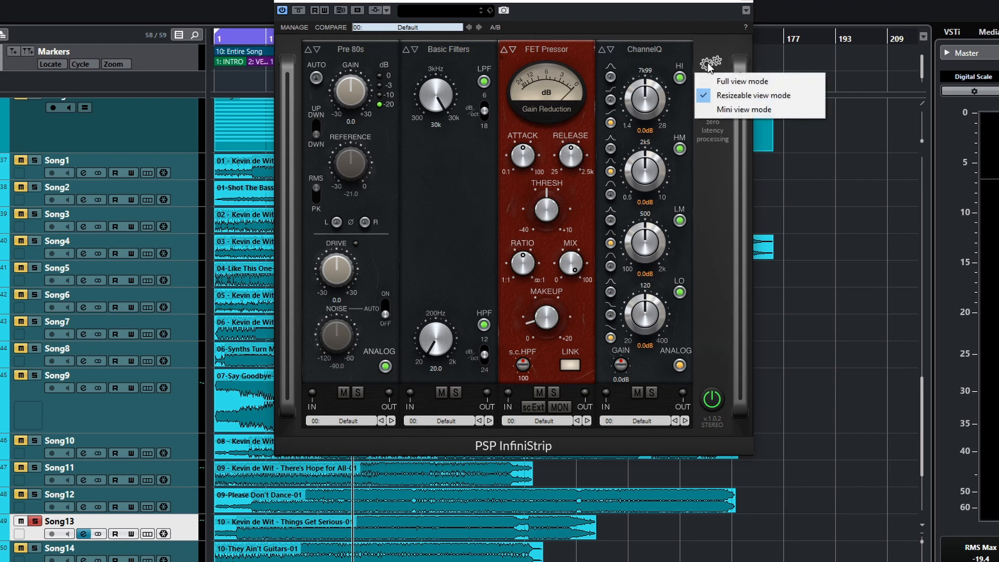
left_click(708, 155)
Add an Expander module to the strip, and compare back to the unmodified Default preset.
left_click(708, 96)
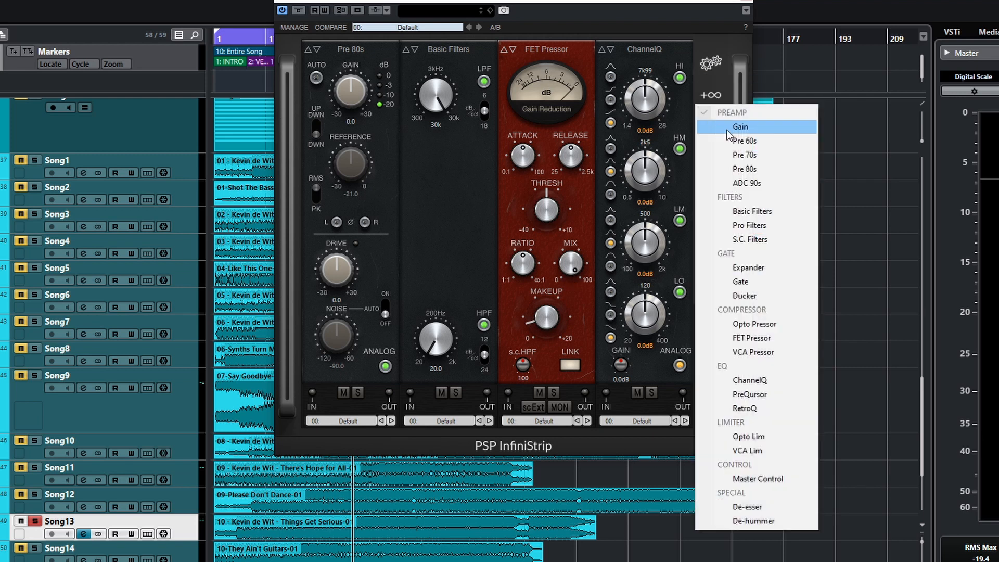
left_click(743, 268)
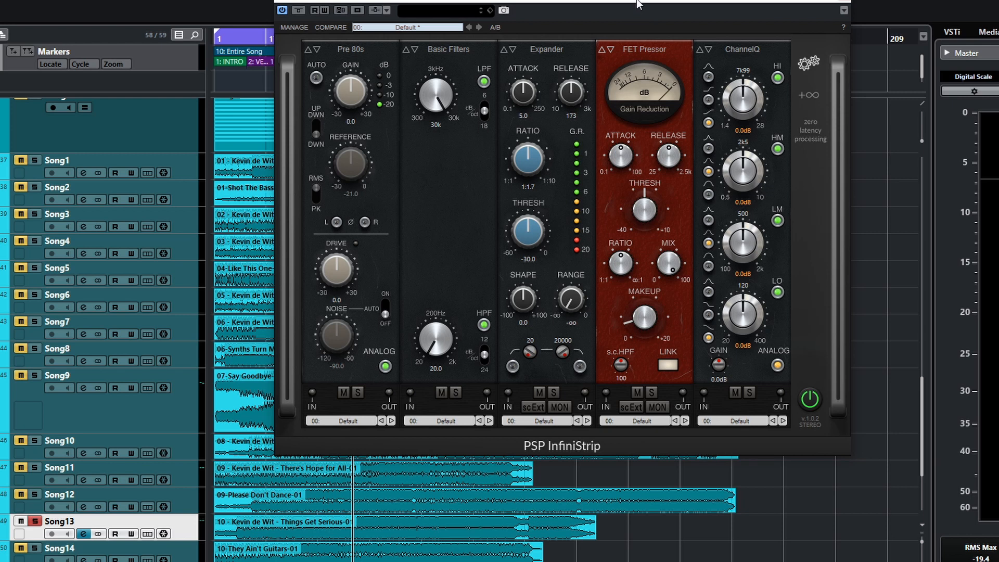
left_click_drag(637, 1, 596, 20)
left_click(283, 48)
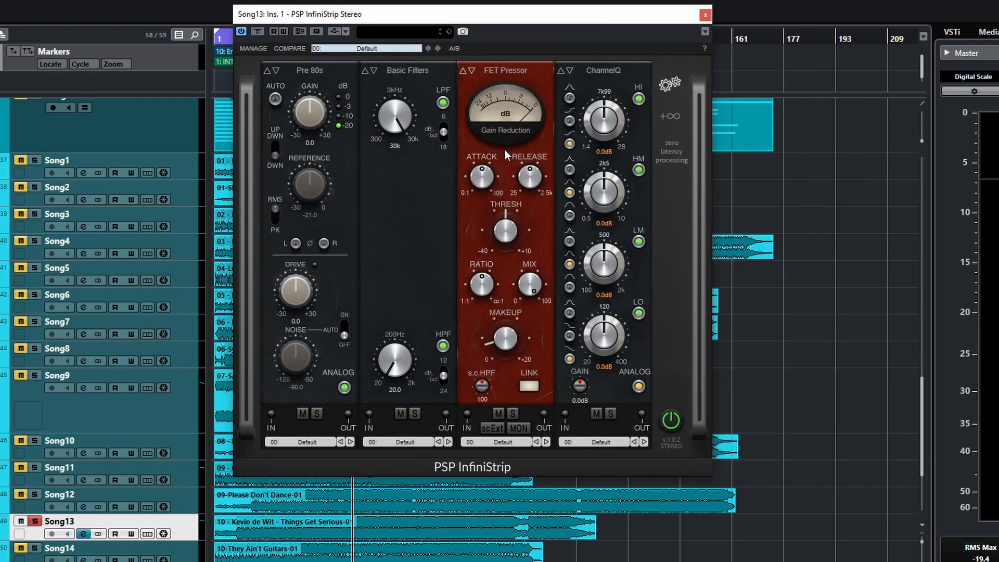
Switch the plug-in to Full view mode and reposition its window so all module slots are visible.
left_click_drag(576, 17, 599, 19)
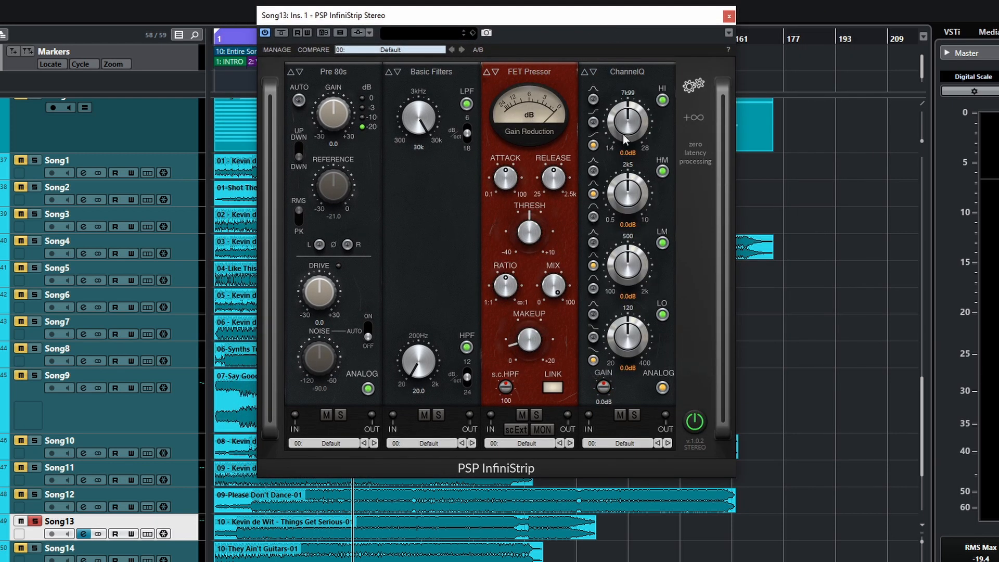
left_click(694, 86)
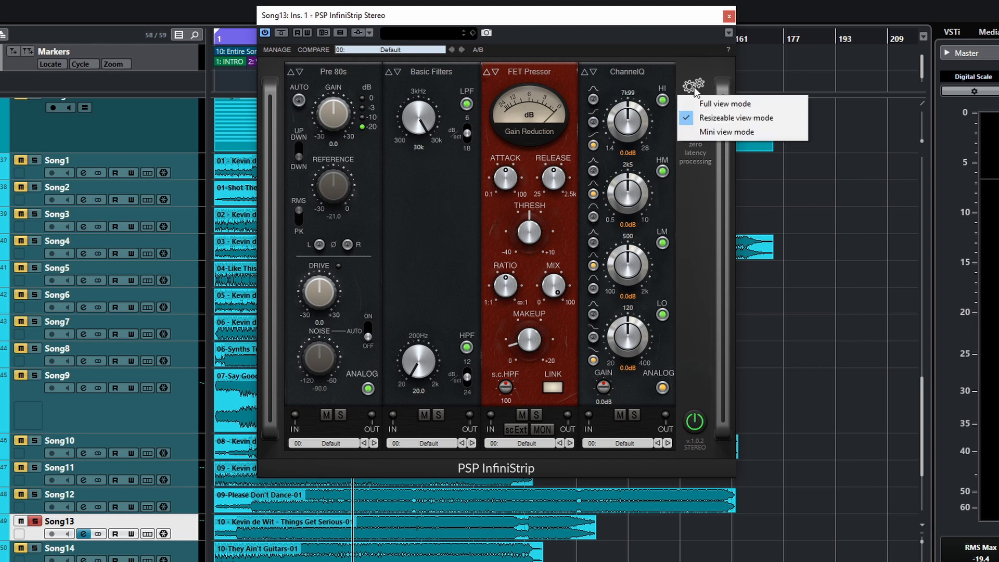
left_click(715, 105)
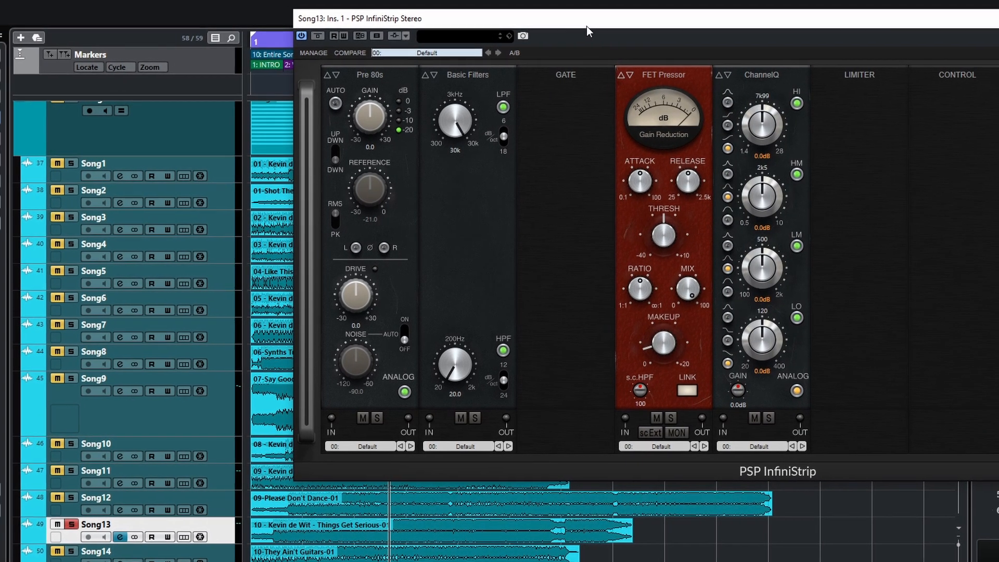
left_click_drag(550, 22, 221, 41)
left_click_drag(292, 48, 319, 60)
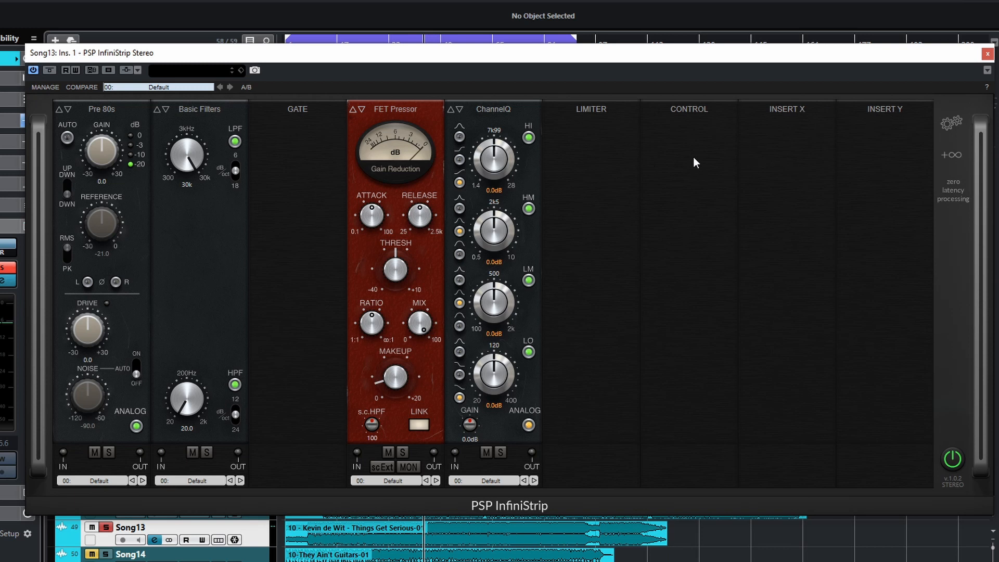
Remove the Pre 80s, Basic Filters, FET Pressor and ChannelQ modules from the strip, and compare back to the stored Default settings.
mouse_move(488, 109)
left_mouse_down()
mouse_move(662, 122)
mouse_move(479, 122)
left_mouse_up()
left_click_drag(472, 119, 492, 122)
mouse_move(417, 119)
left_mouse_down()
mouse_move(379, 115)
mouse_move(346, 127)
mouse_move(410, 124)
left_mouse_up()
mouse_move(196, 111)
left_mouse_down()
mouse_move(308, 121)
mouse_move(205, 126)
left_mouse_up()
mouse_move(102, 108)
left_mouse_down()
mouse_move(153, 114)
mouse_move(102, 122)
left_mouse_up()
left_click_drag(101, 112, 124, 423)
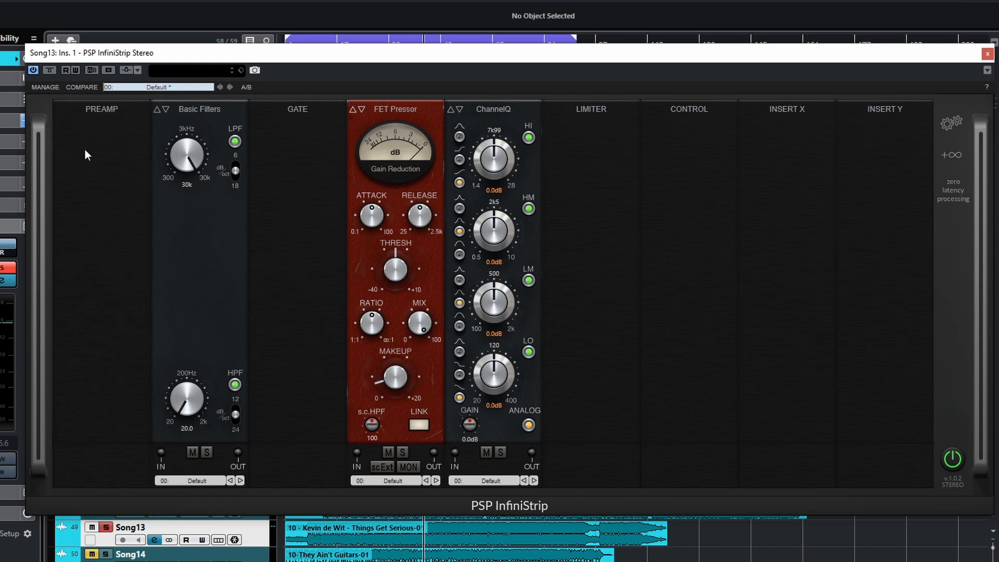
left_click_drag(206, 107, 192, 406)
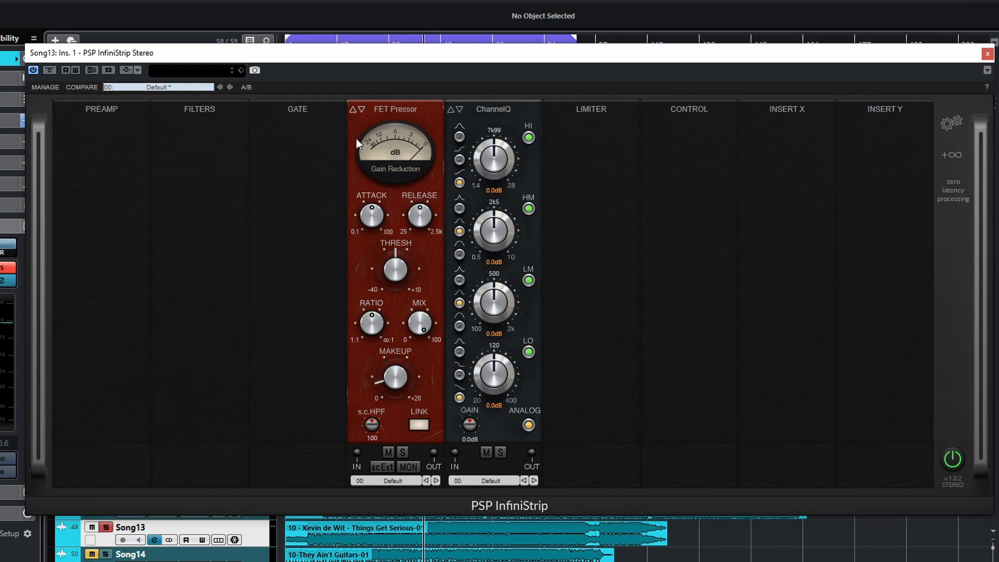
left_click_drag(389, 127, 383, 426)
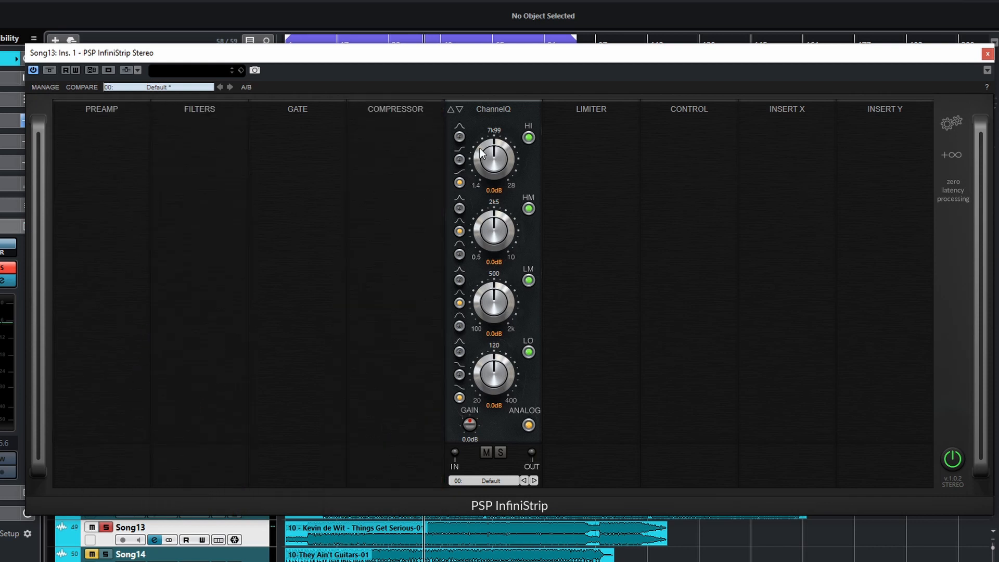
left_click_drag(491, 136, 475, 373)
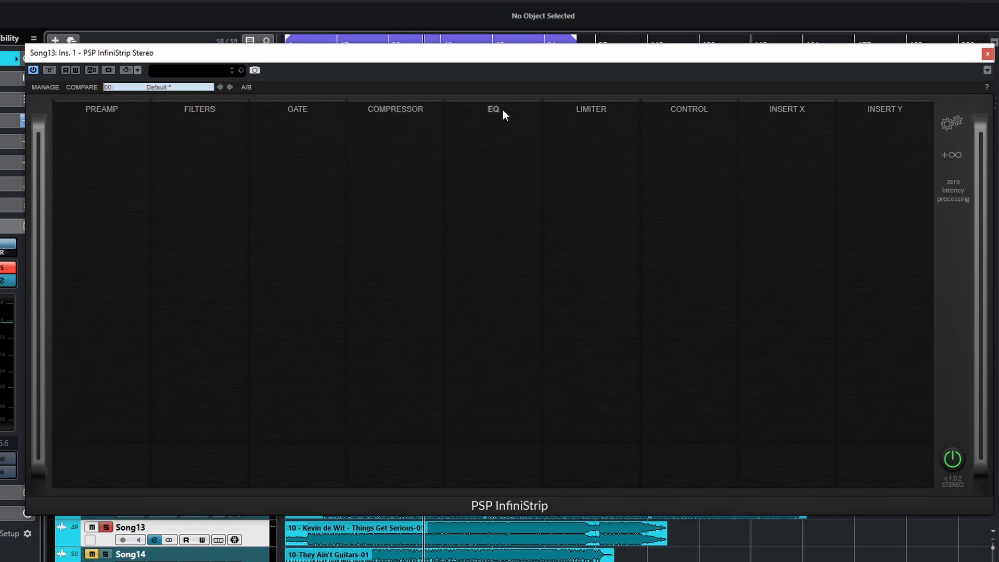
left_click(92, 89)
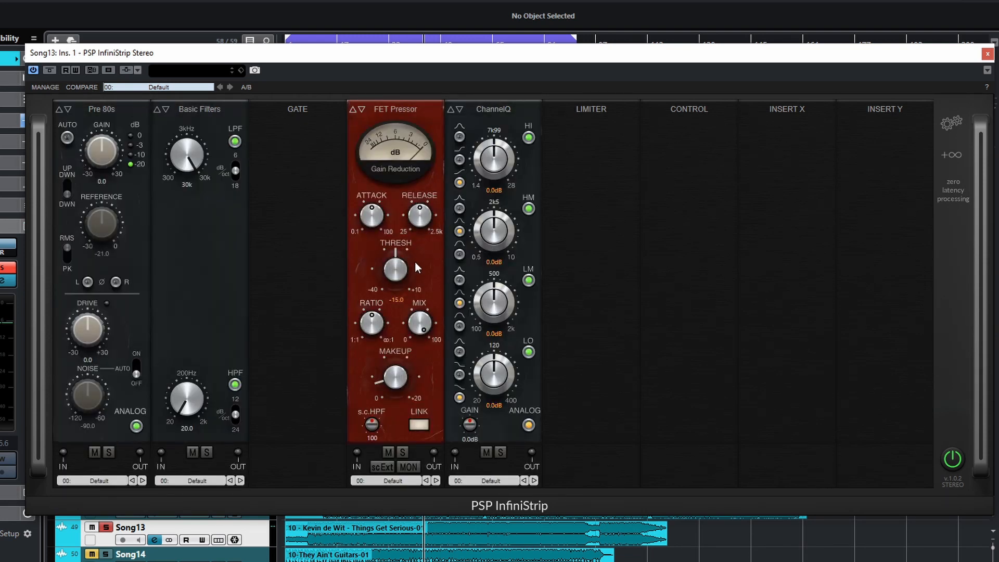
Switch the plug-in to Mini view mode and move its window over the middle of the arrangement.
left_click(952, 123)
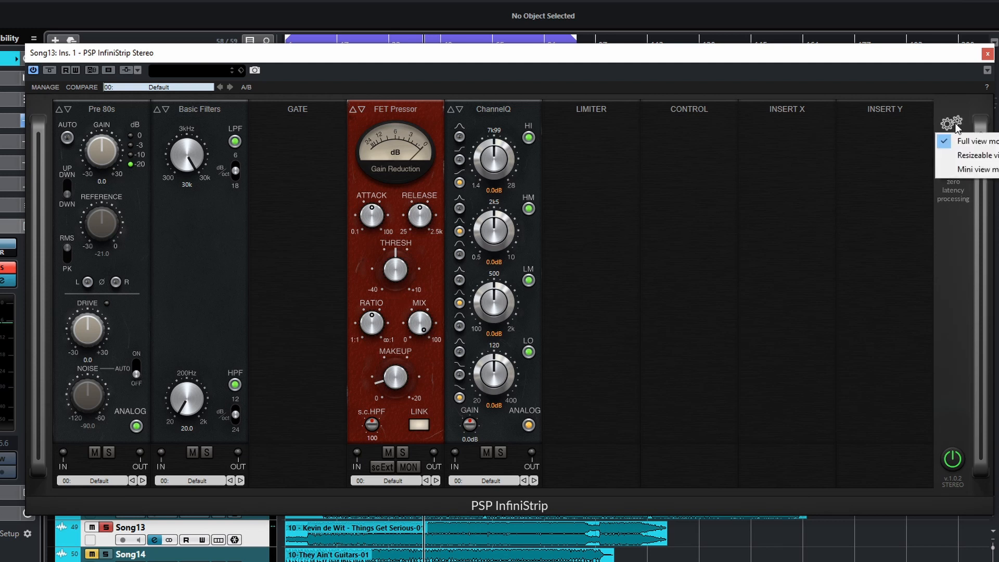
left_click(963, 169)
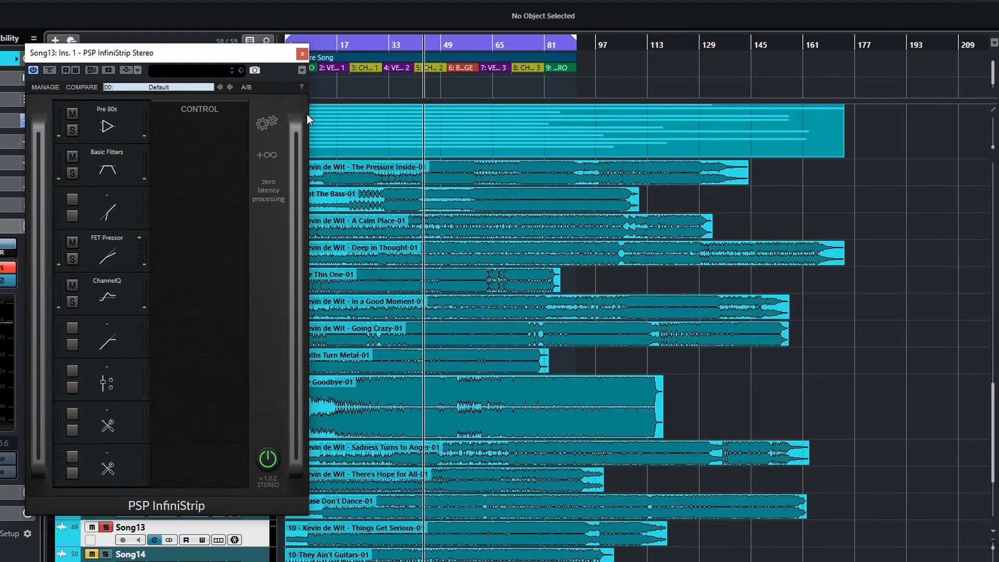
left_click_drag(167, 54, 530, 95)
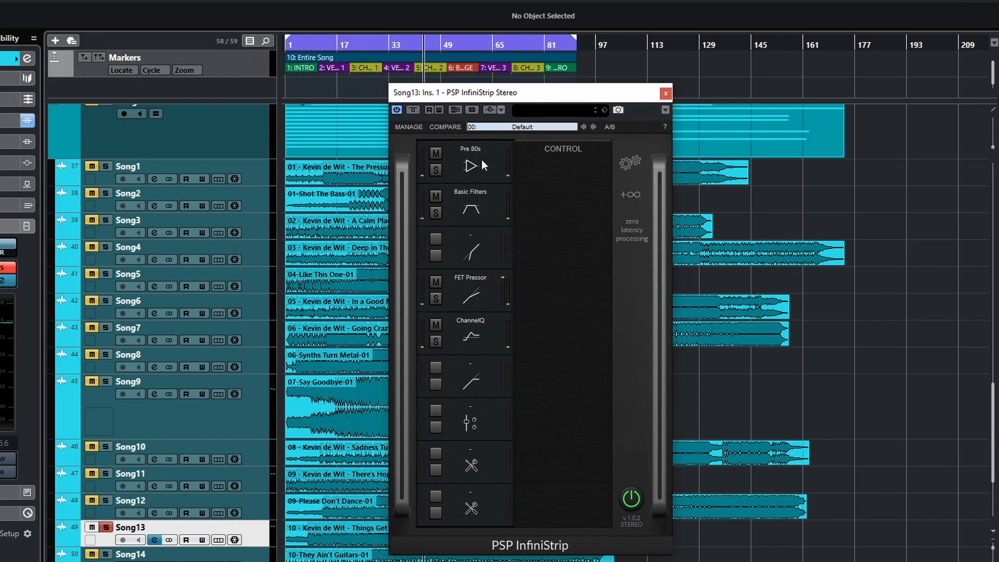
Show the Basic Filters, Pre 80s, FET Pressor, ChannelQ, Control, Insert X and Insert Y slots one at a time in the mini view.
left_click(474, 203)
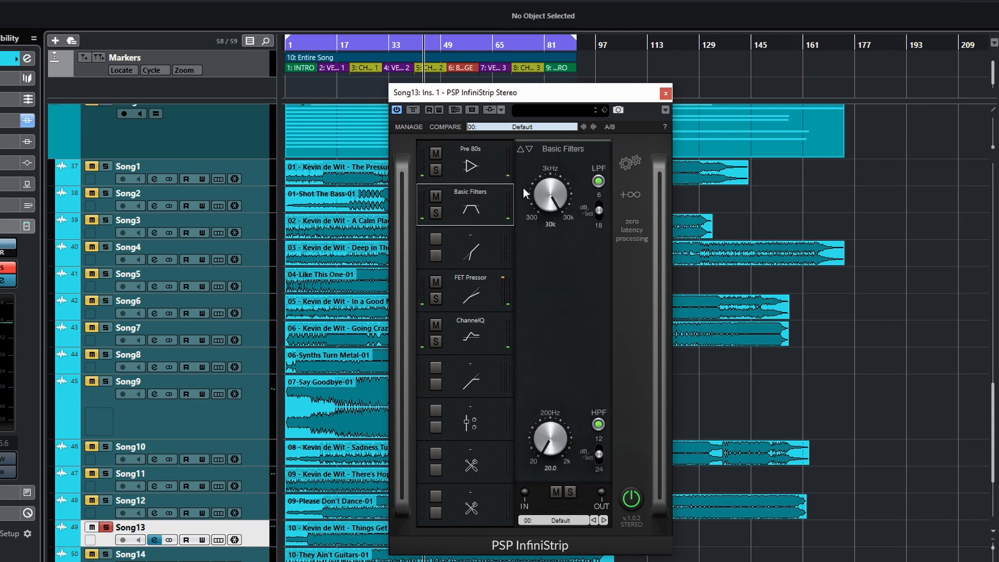
left_click(478, 159)
left_click(478, 208)
left_click(479, 297)
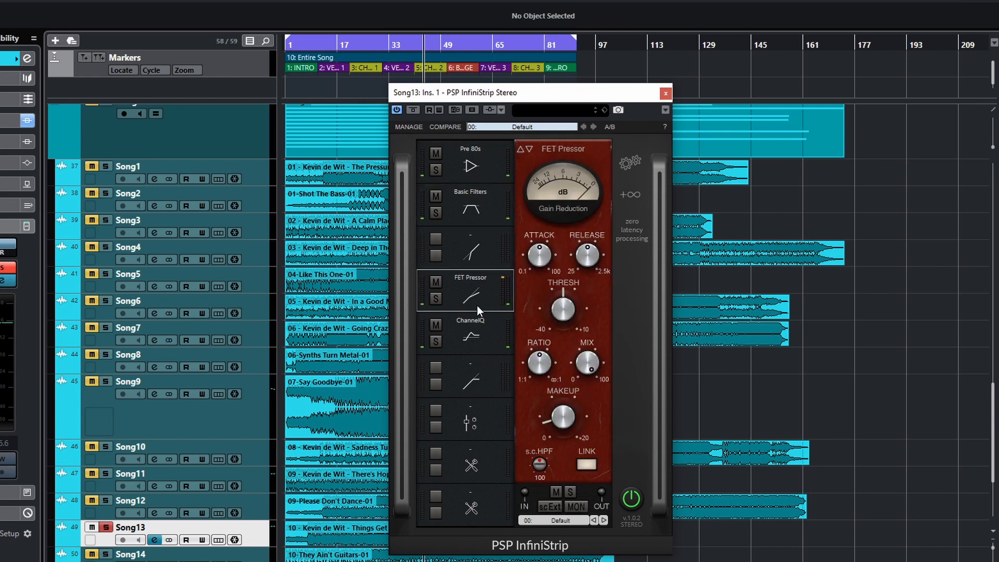
left_click(480, 339)
left_click(475, 422)
left_click(479, 467)
left_click(478, 504)
Park the plug-in window beside the arrangement and view each slot in turn from Pre 80s to Control.
left_click_drag(522, 93, 414, 104)
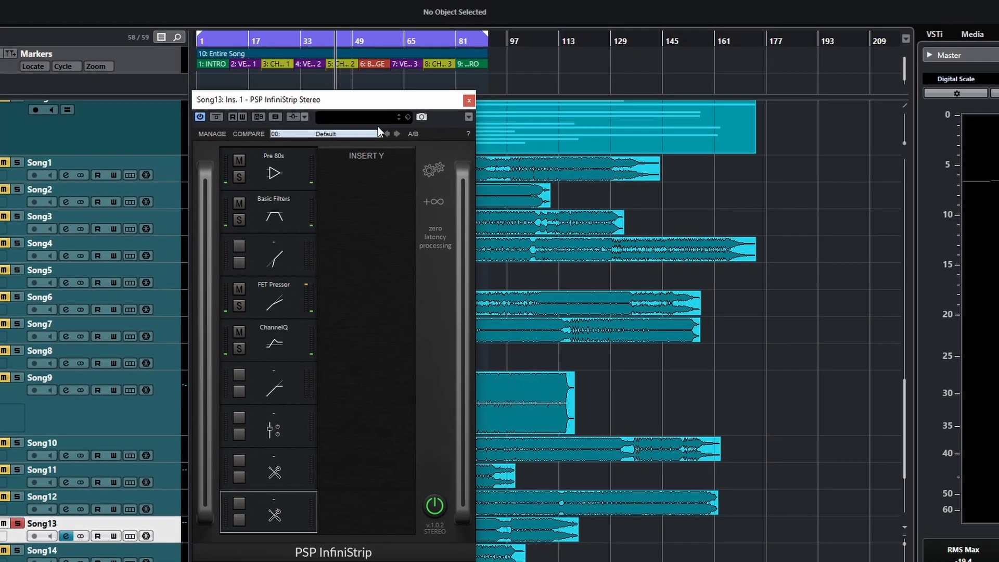
left_click_drag(355, 100, 875, 118)
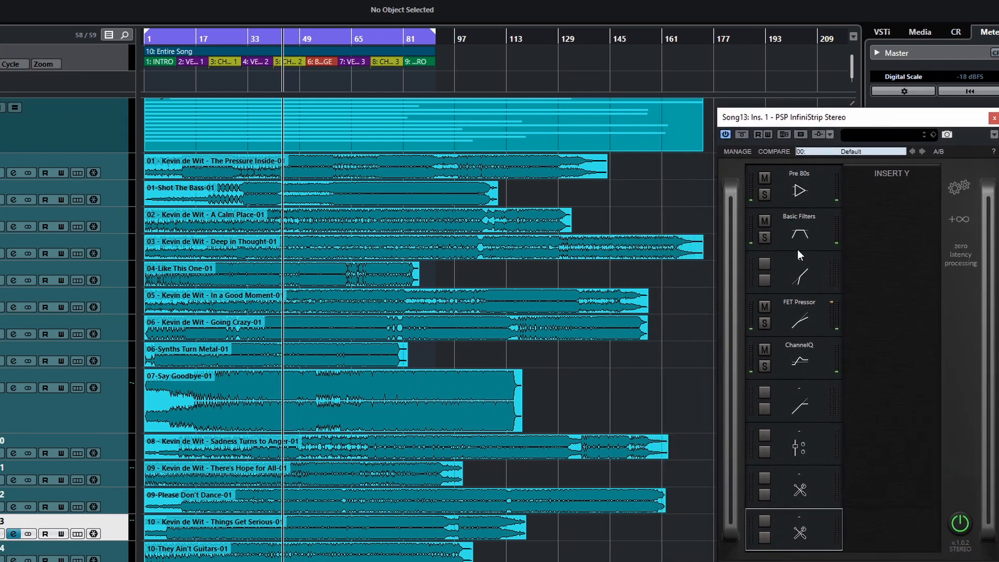
left_click(819, 190)
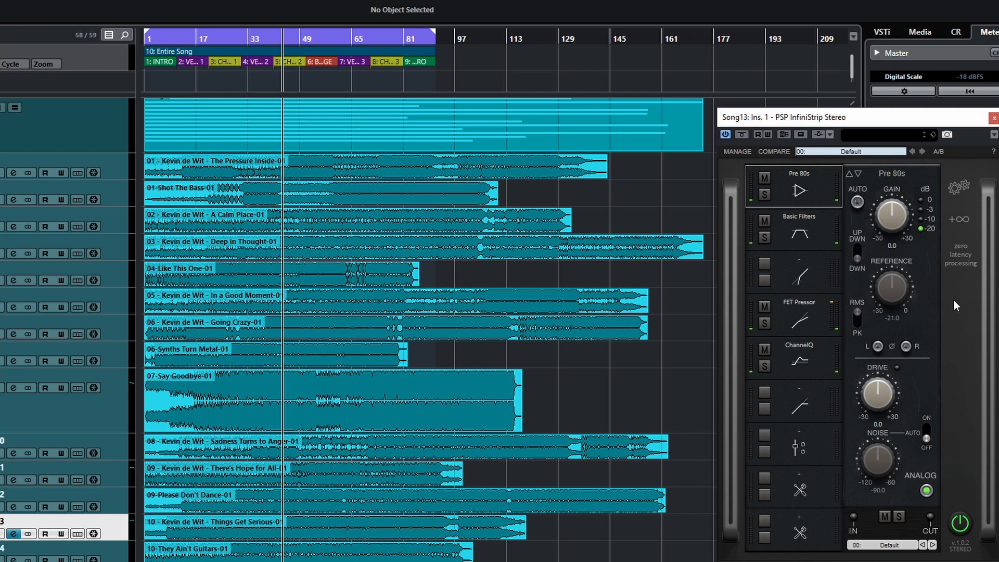
left_click(804, 237)
left_click(814, 280)
left_click(813, 314)
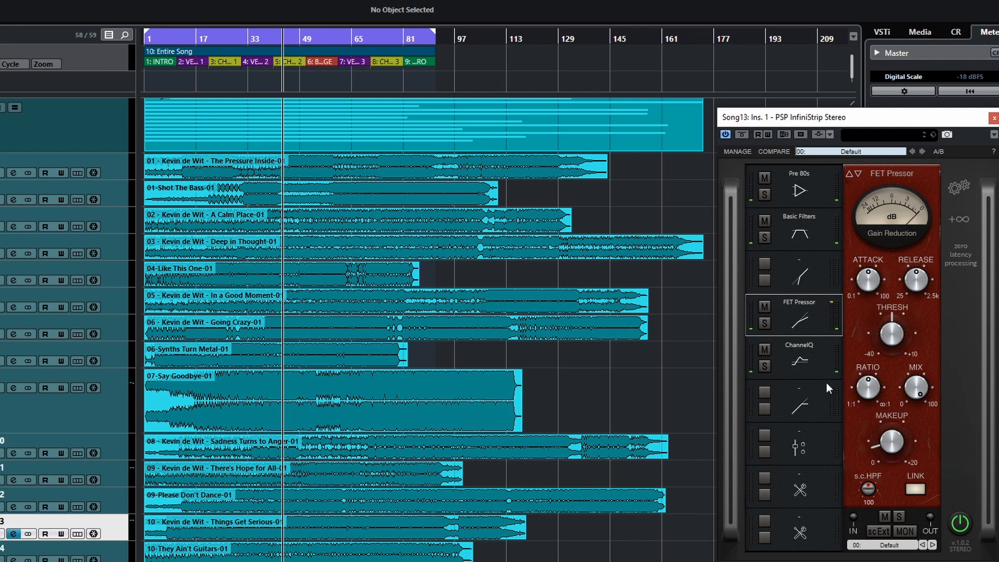
left_click(807, 366)
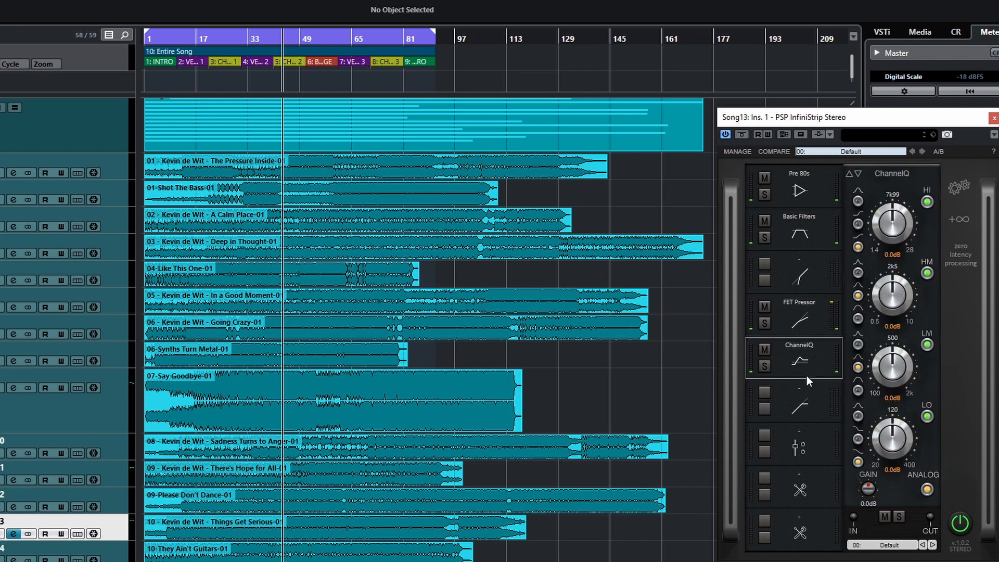
left_click(794, 415)
left_click(794, 445)
View the slots in reverse order from the limiter back to Pre 80s, and return the plug-in window to the arrangement's middle.
left_click(789, 402)
left_click(787, 353)
left_click(790, 308)
left_click(790, 267)
left_click(791, 232)
left_click(792, 198)
left_click_drag(814, 118, 435, 99)
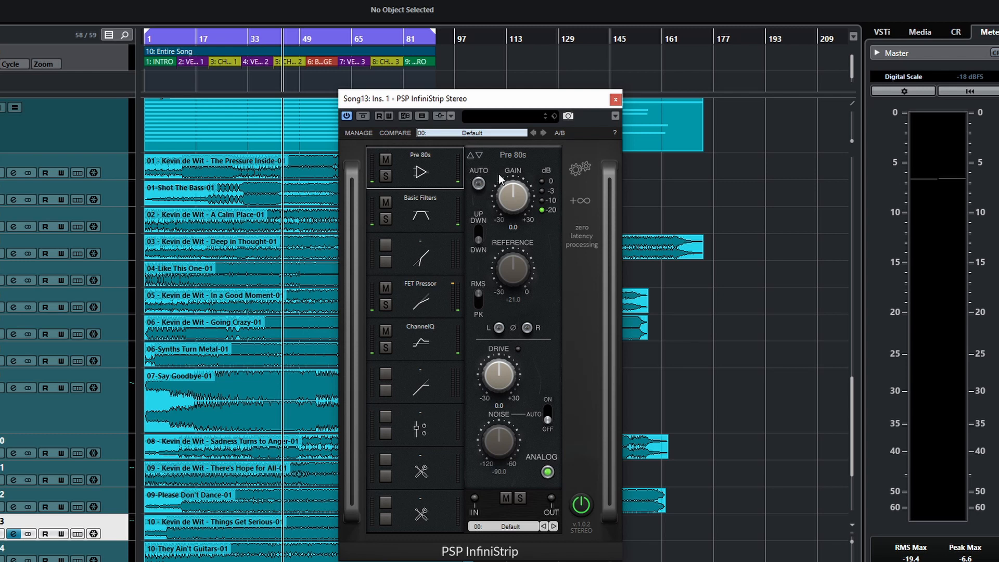
Switch the plug-in to Resizeable view mode and shift its window over the start of the arrangement.
left_click(582, 171)
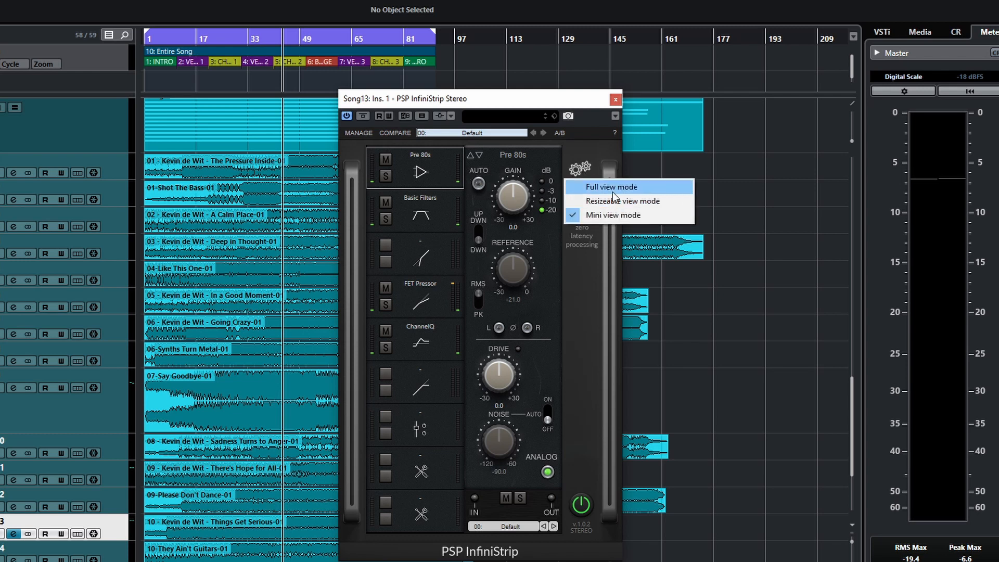
left_click(606, 201)
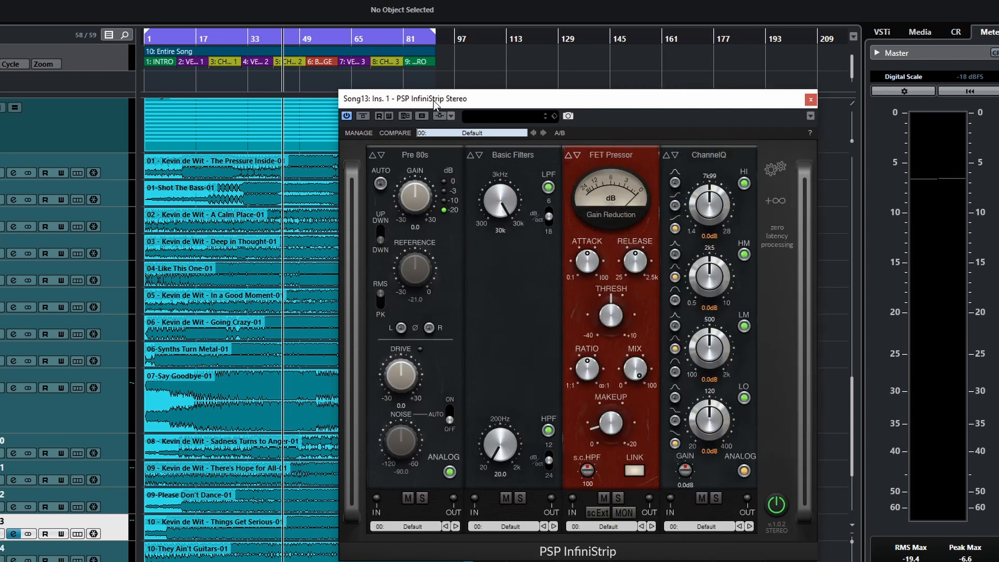
left_click_drag(477, 98, 351, 93)
Remove the ChannelQ, FET Pressor, Basic Filters and Pre 80s modules, and move the emptied plug-in window to the arrangement's far end.
left_click_drag(572, 140, 575, 465)
left_click_drag(474, 140, 482, 442)
left_click_drag(389, 151, 395, 430)
left_click_drag(295, 142, 356, 451)
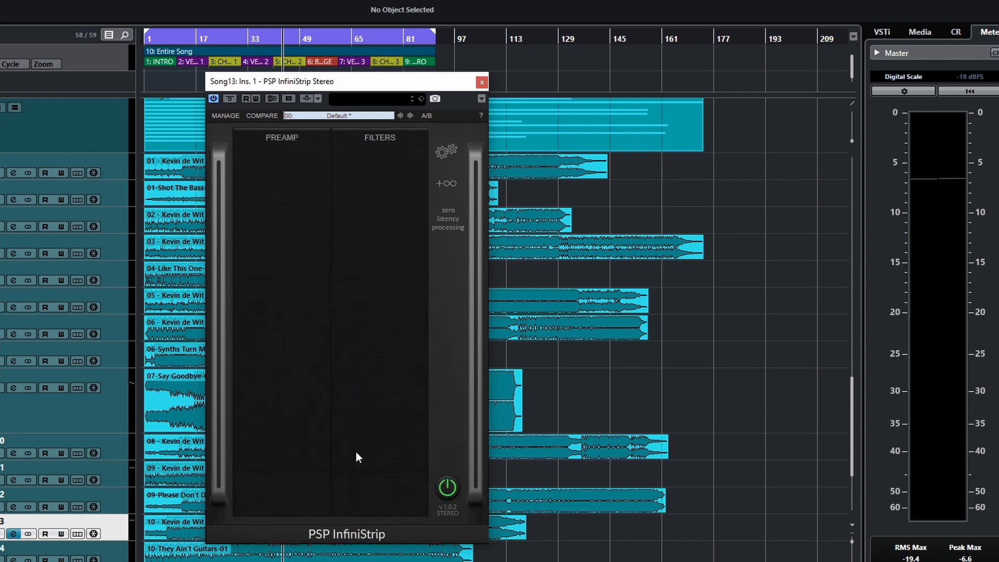
left_click_drag(326, 84, 697, 105)
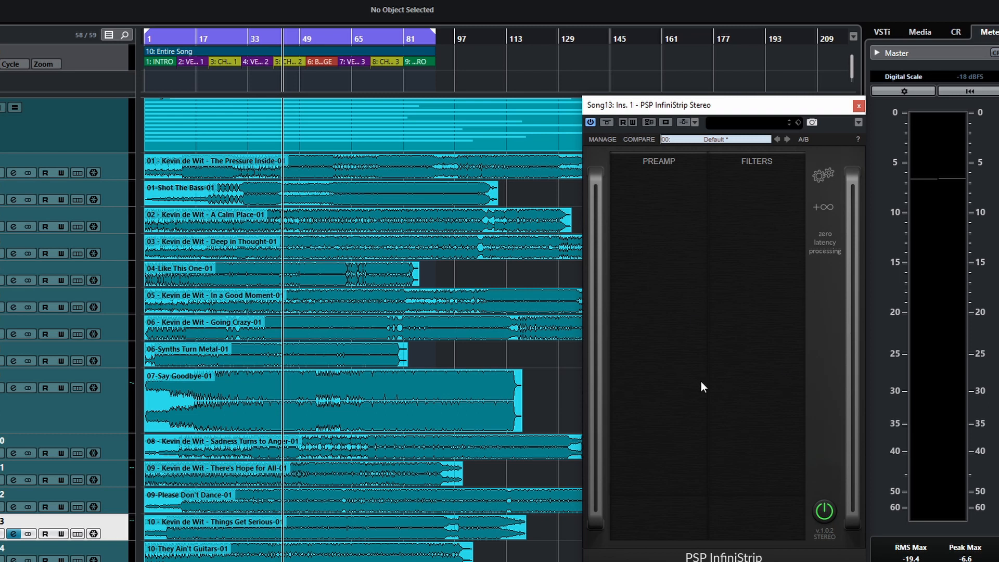
Show the empty strip in Mini view mode, and return it to Resizeable view mode.
left_click(820, 177)
left_click(838, 222)
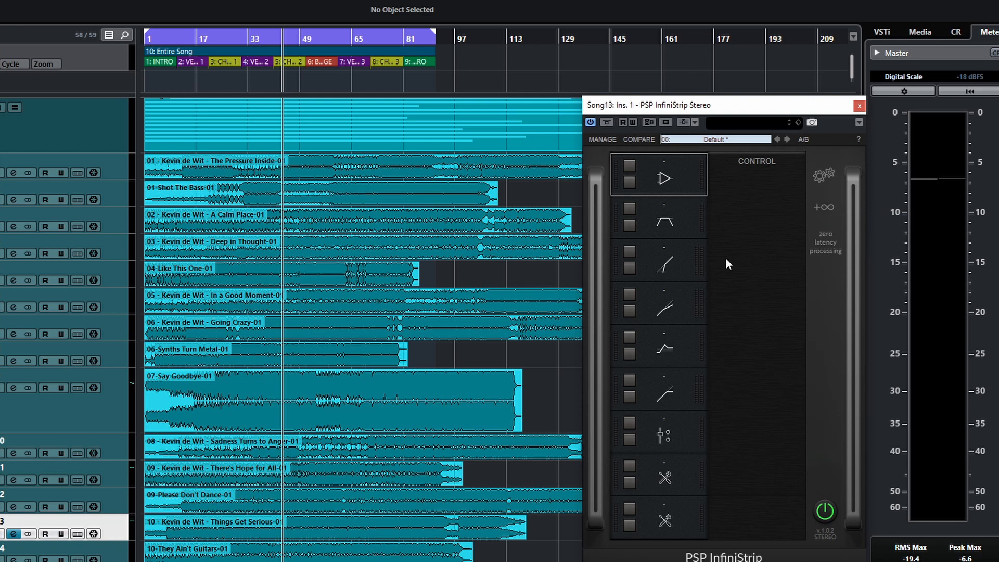
left_click(824, 174)
left_click(858, 211)
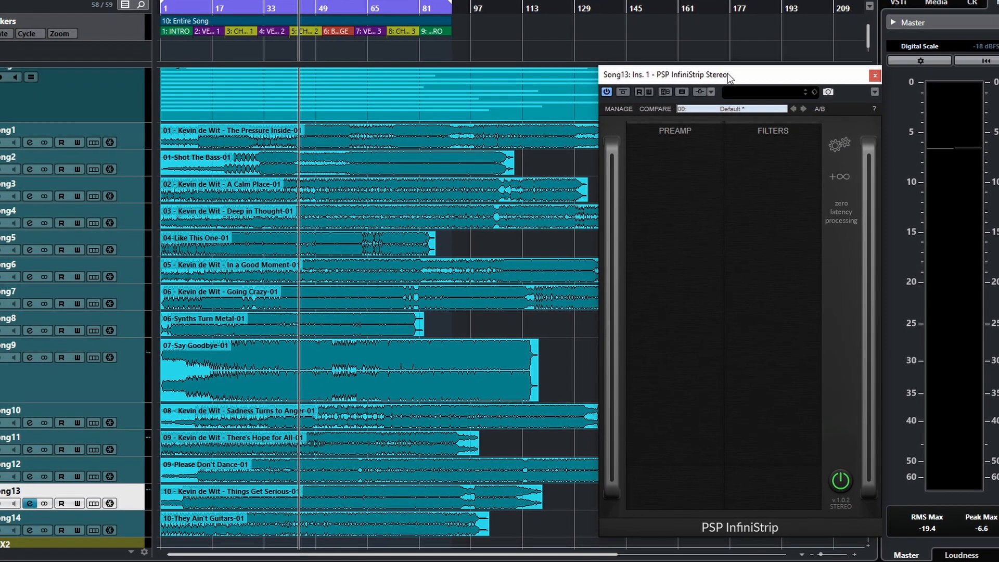
Restore the four modules of the Default preset with Compare and move the plug-in window over the middle of the arrangement.
left_click_drag(728, 75, 667, 85)
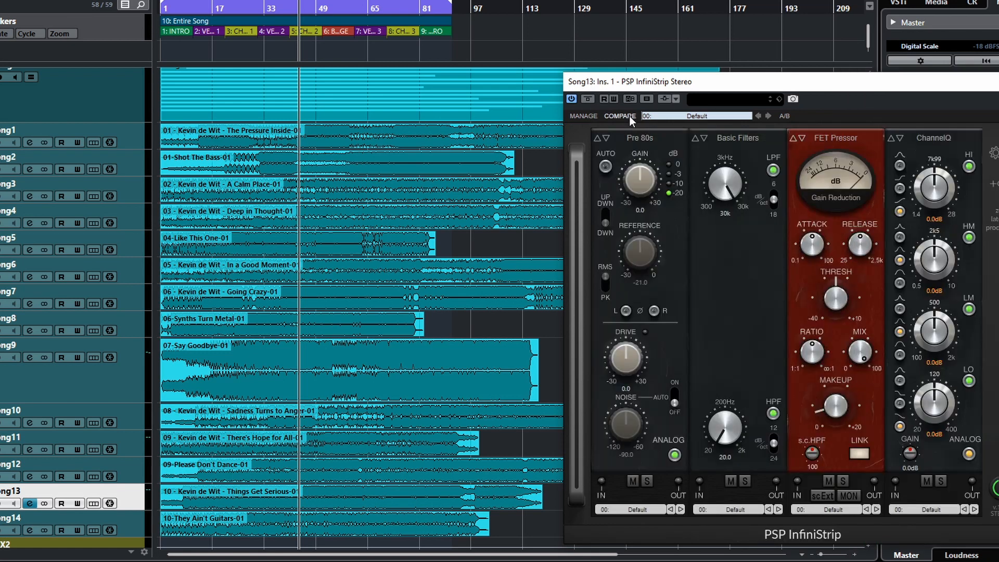
left_click_drag(777, 88, 508, 85)
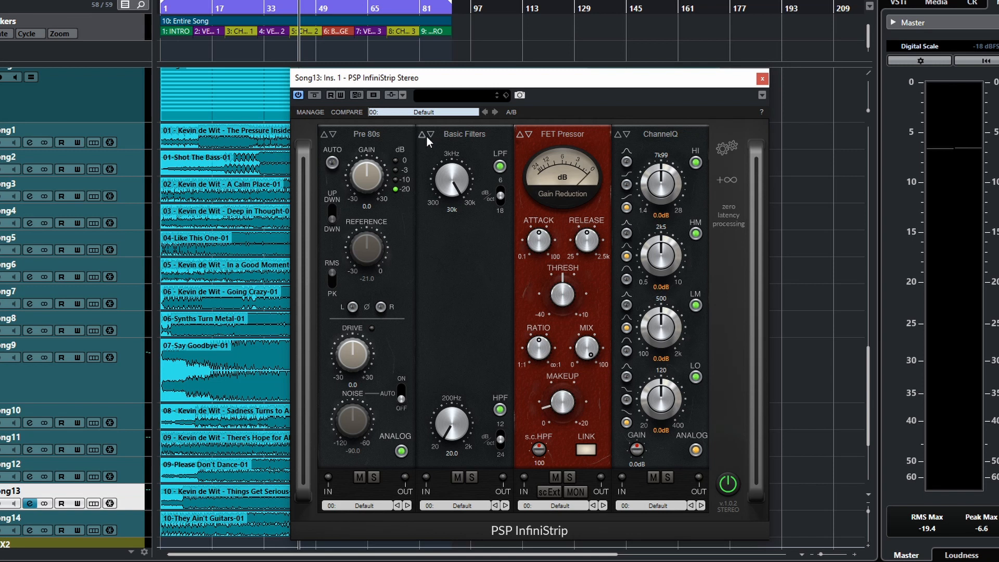
Switch the compressor slot back and forth between the VCA Pressor and Opto Pressor models, ending on Opto Pressor.
left_click(528, 134)
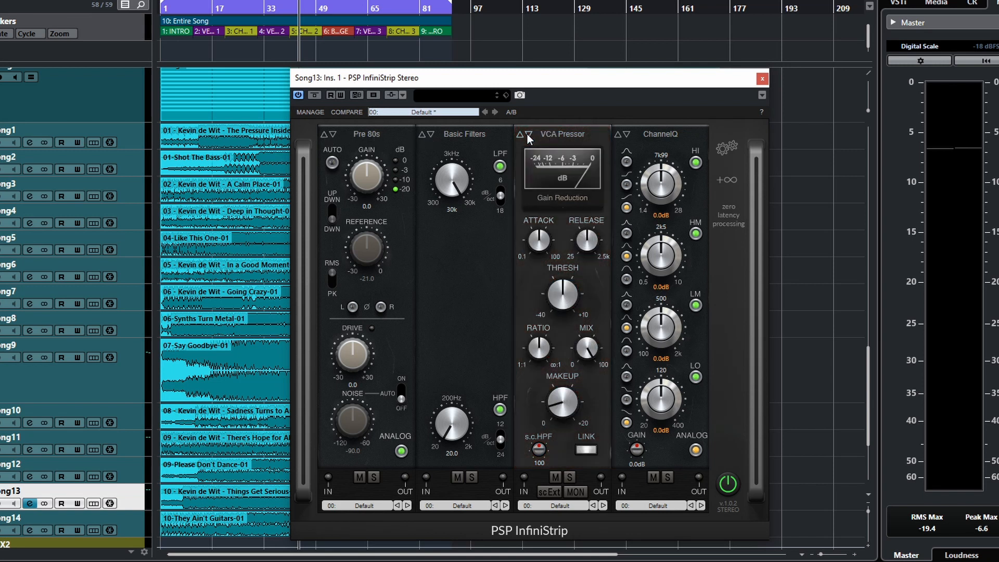
left_click(519, 136)
left_click(520, 136)
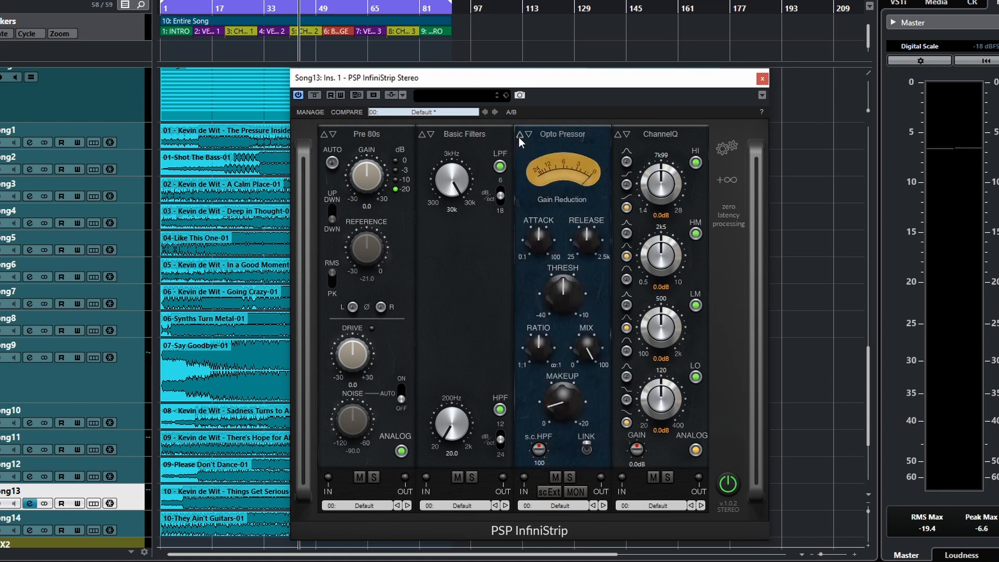
left_click(529, 134)
left_click(529, 134)
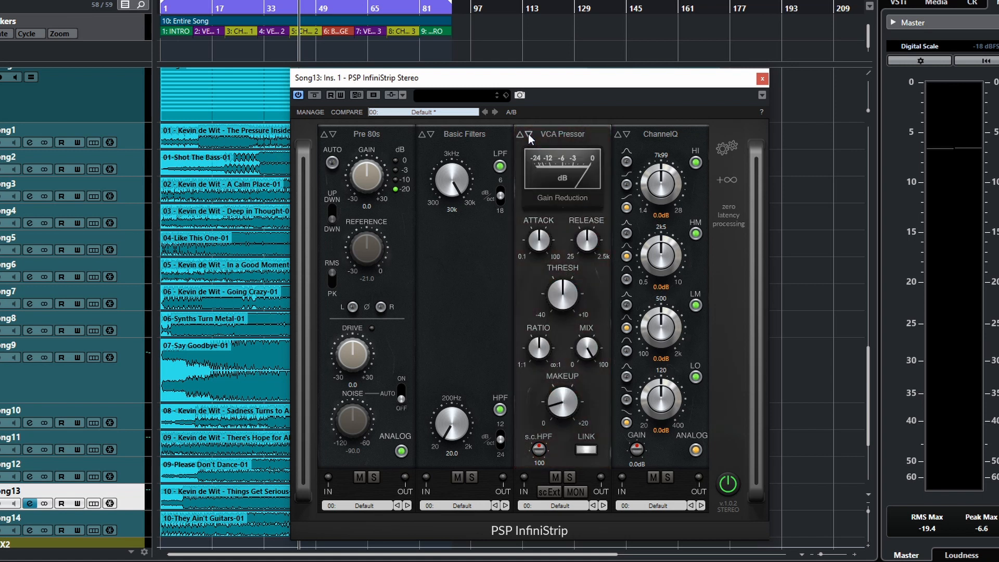
left_click(520, 136)
left_click(519, 136)
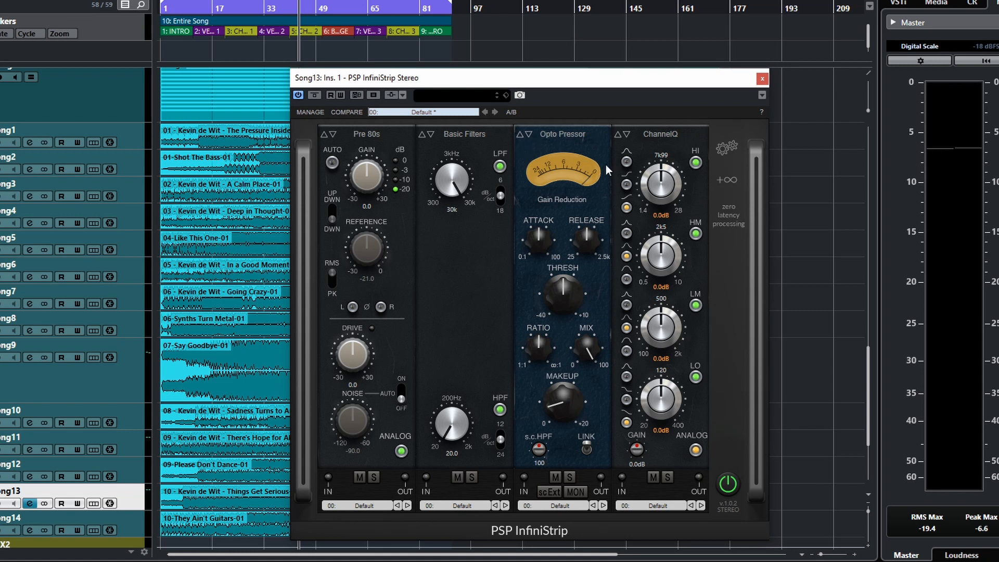
left_click(530, 135)
left_click(530, 136)
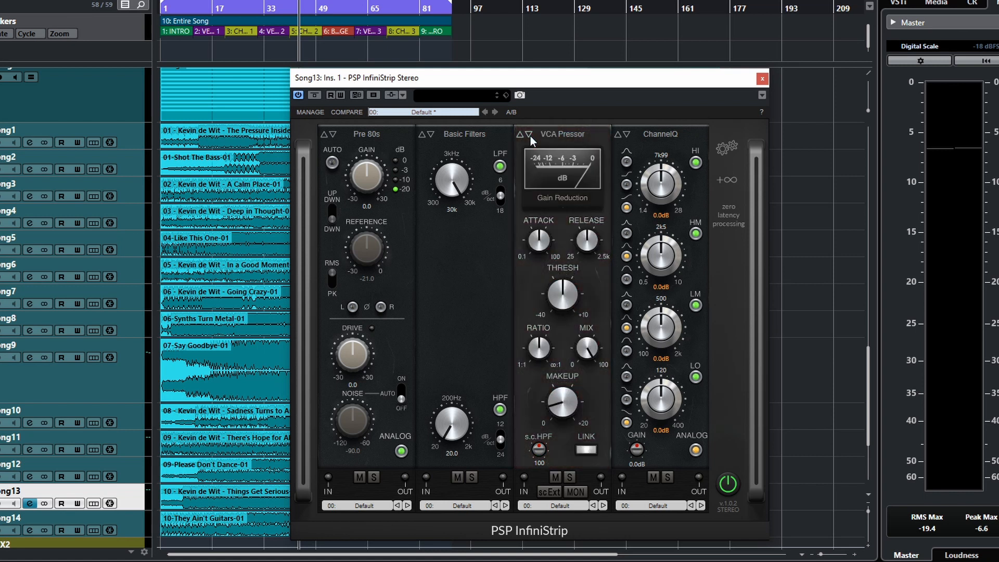
left_click(521, 137)
left_click(521, 136)
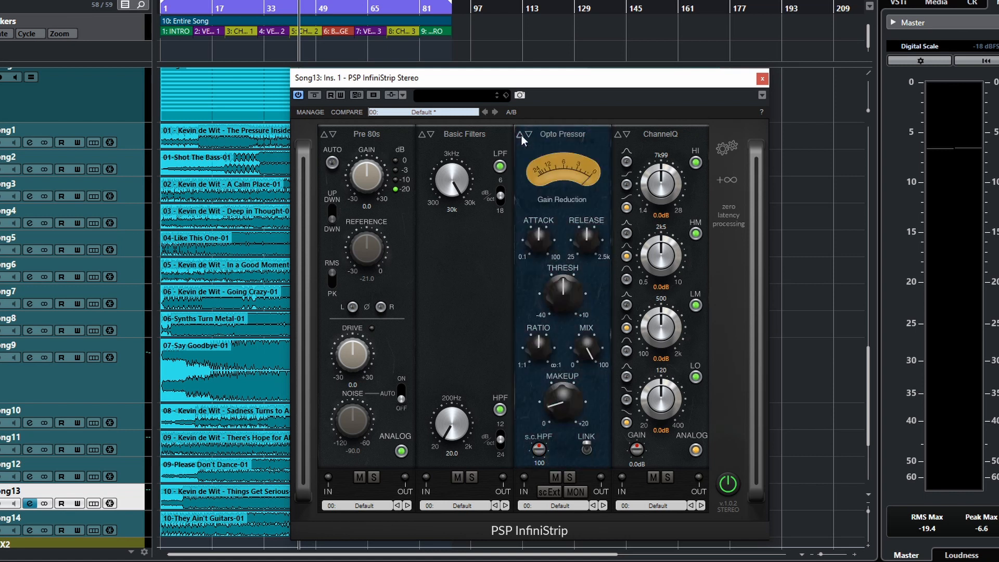
left_click(528, 134)
left_click(527, 135)
left_click(522, 136)
left_click(522, 136)
Cycle the filter slot from Basic Filters to S.C. Filters and back repeatedly, ending on Basic Filters.
left_click(430, 137)
left_click(430, 136)
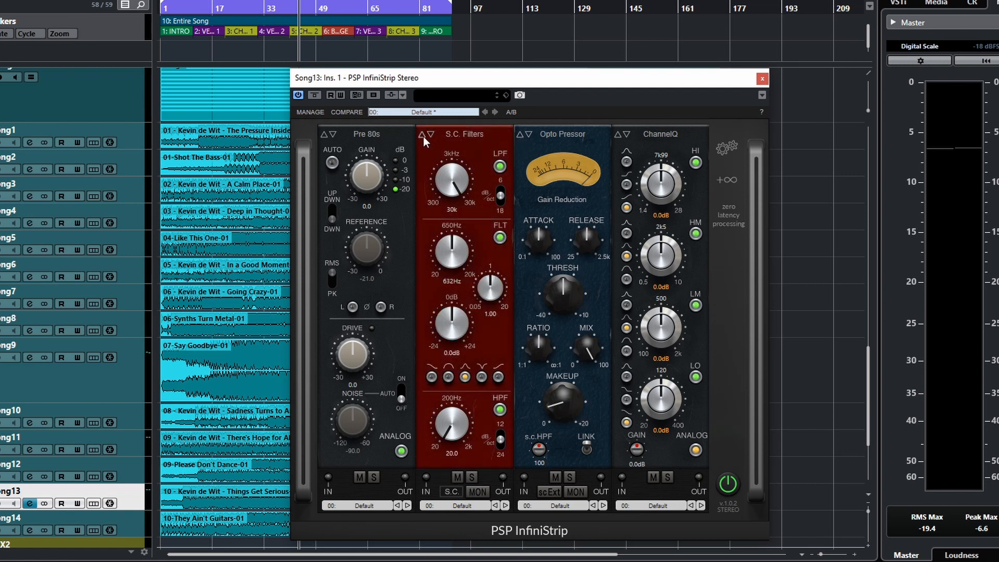
left_click(423, 137)
left_click(423, 137)
left_click(430, 135)
left_click(430, 136)
left_click(424, 136)
left_click(426, 138)
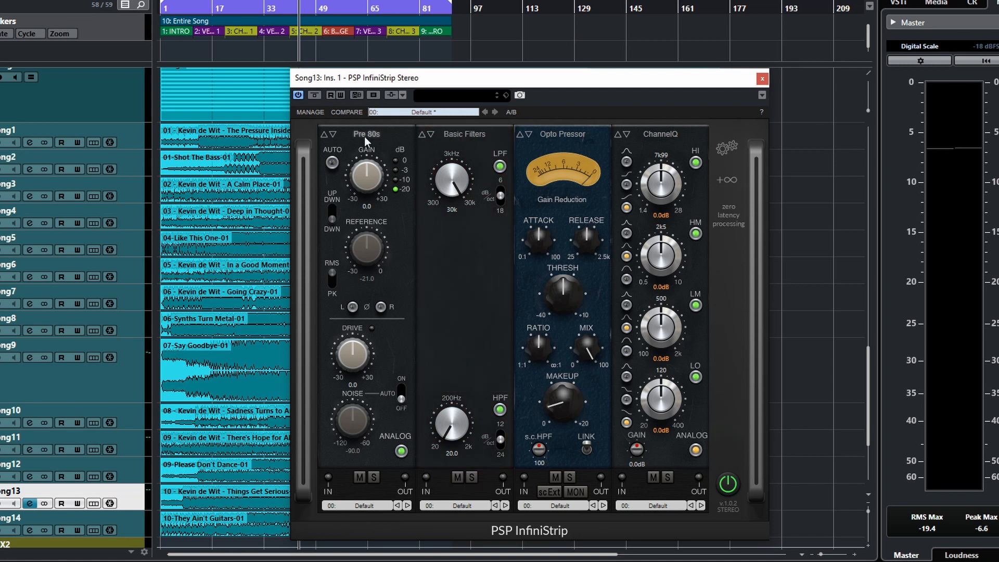
Cycle the preamp slot up to Gain and down to ADC 90s, and check its list of available models.
left_click(326, 136)
left_click(326, 136)
left_click(326, 136)
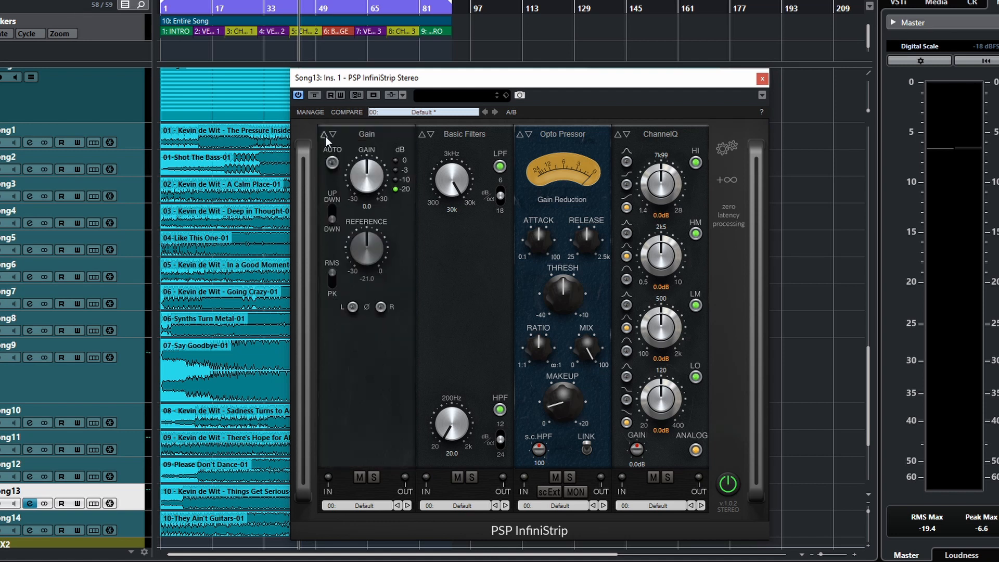
left_click(333, 135)
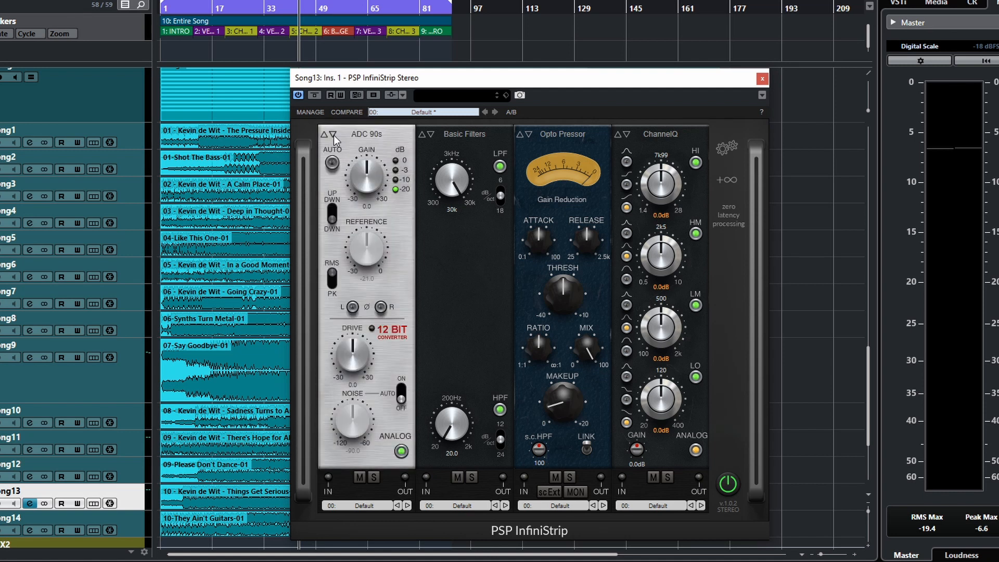
left_click(371, 134)
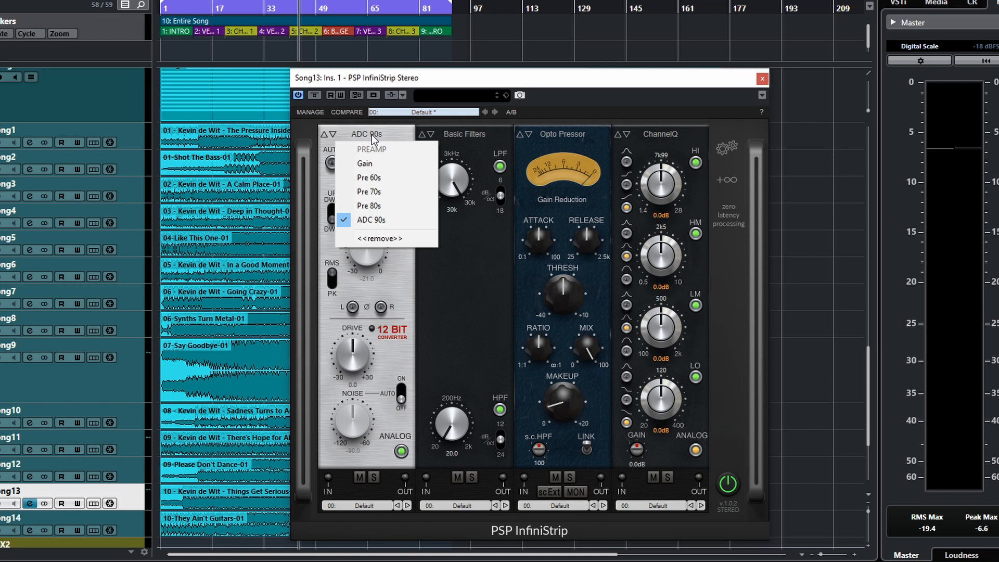
left_click(372, 134)
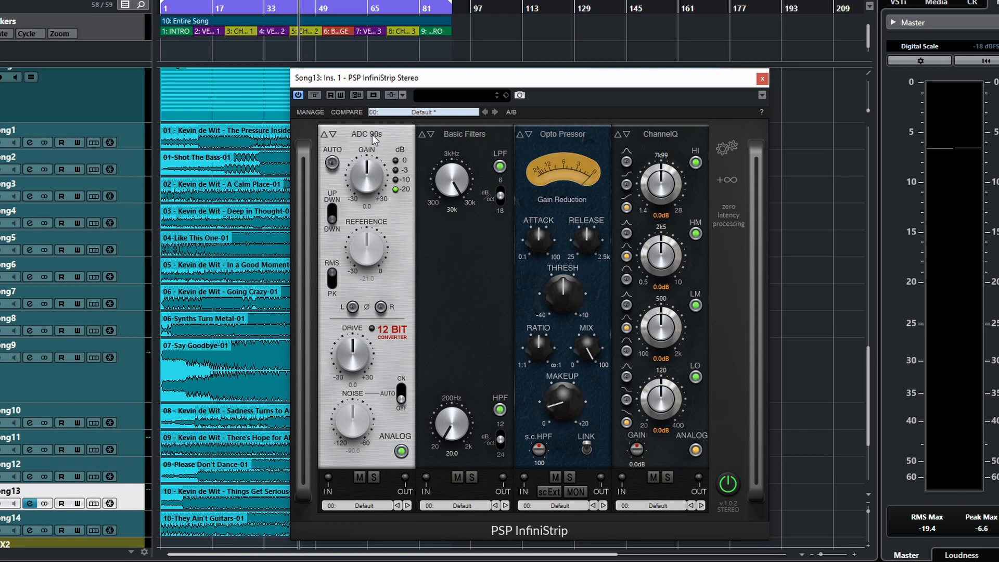
Cycle the EQ slot to RetroQ and back, ending on ChannelQ.
left_click(626, 137)
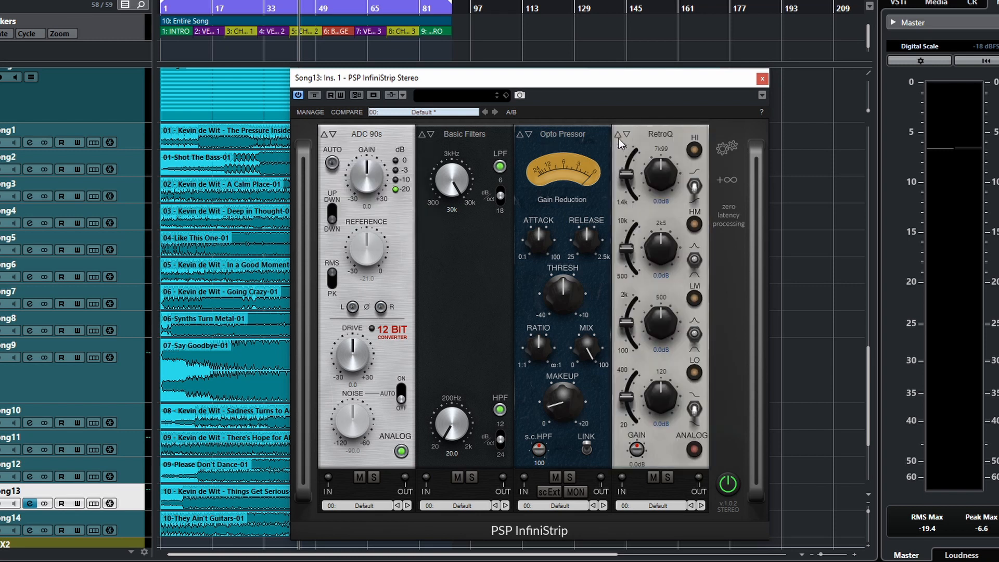
left_click(617, 135)
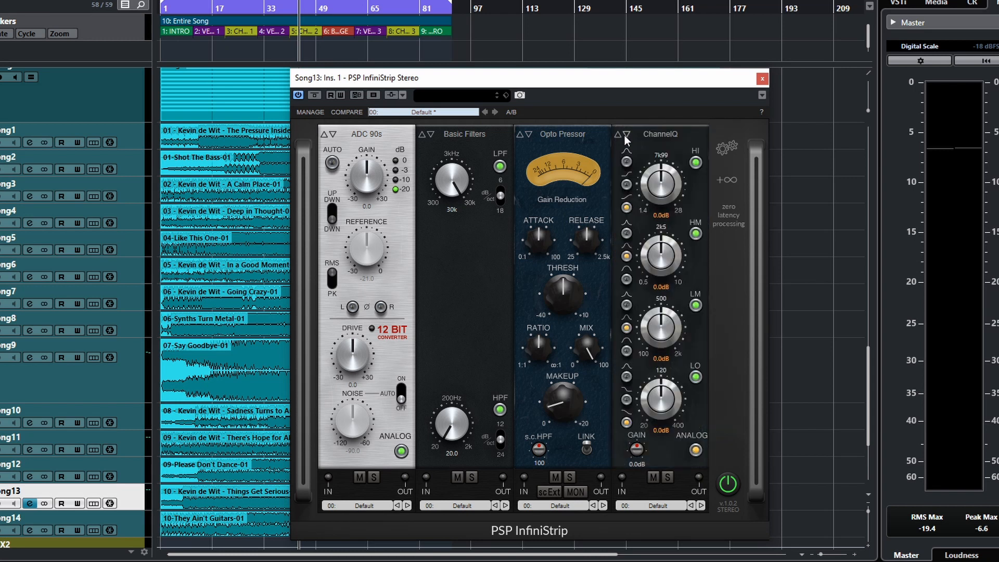
left_click(624, 135)
left_click(617, 136)
Remove the ADC 90s preamp module from the strip, and restore the Default preset with Compare.
left_click(372, 135)
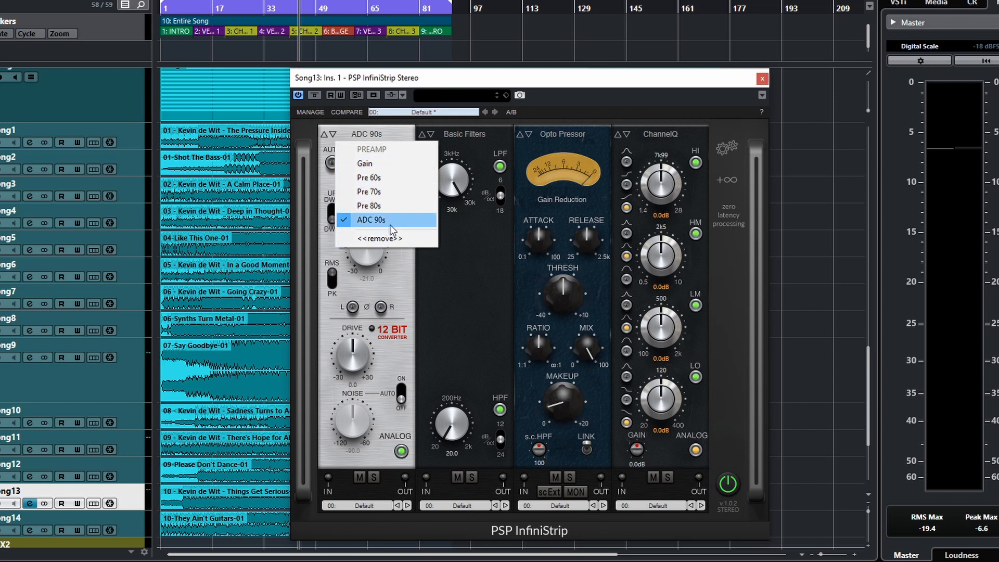
left_click(385, 130)
mouse_move(384, 130)
left_mouse_down()
mouse_move(380, 416)
mouse_move(371, 388)
mouse_move(388, 141)
left_mouse_up()
left_click(370, 134)
left_click(379, 238)
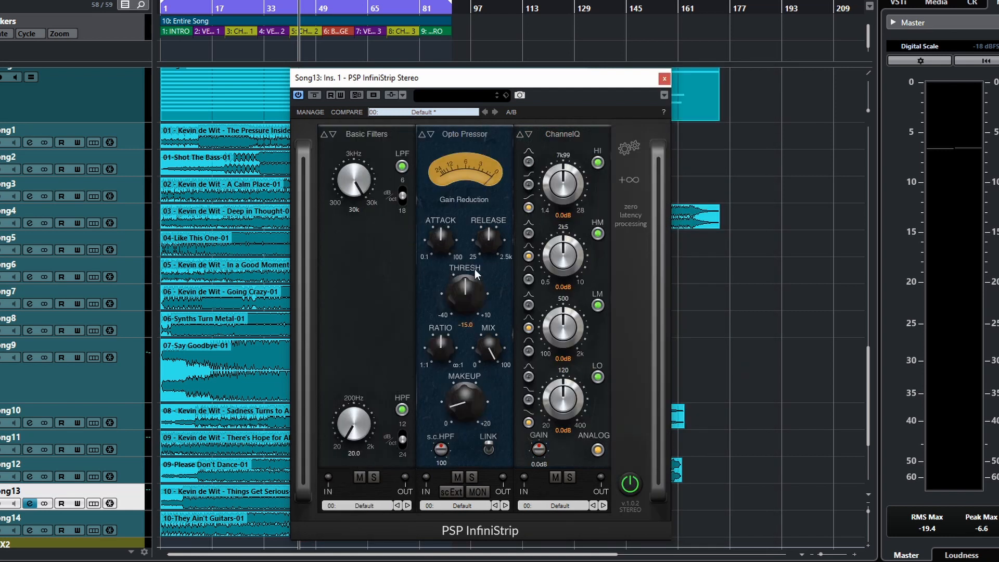
left_click(341, 113)
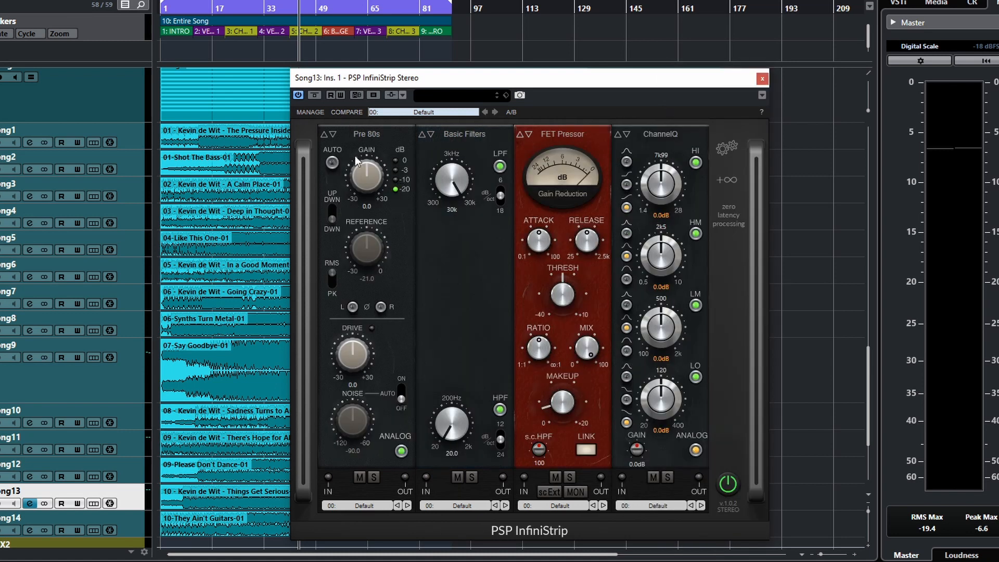
Swap the preamp module to Pre 60s and back to Pre 80s by choosing from its model list.
left_click(370, 137)
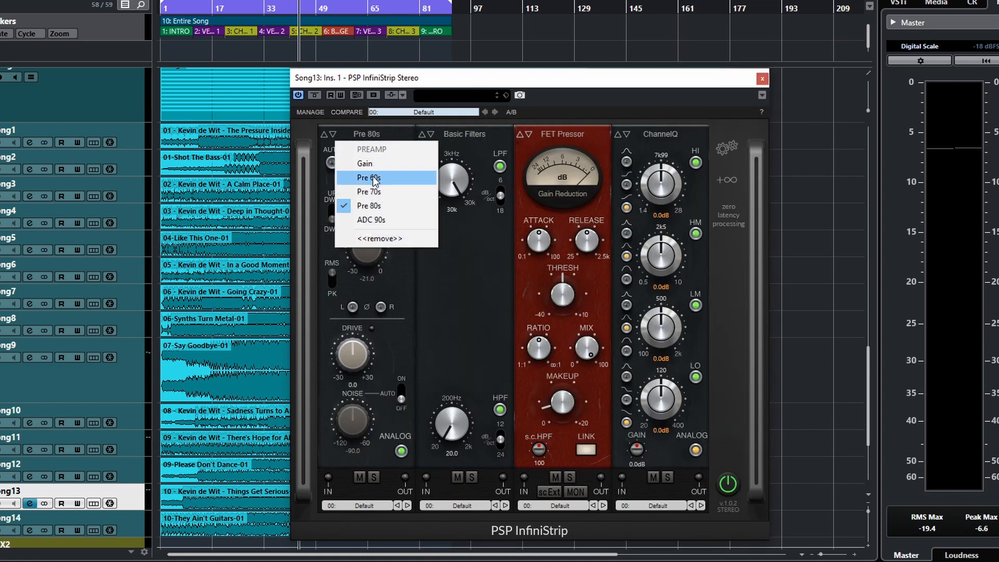
left_click(374, 178)
left_click(370, 134)
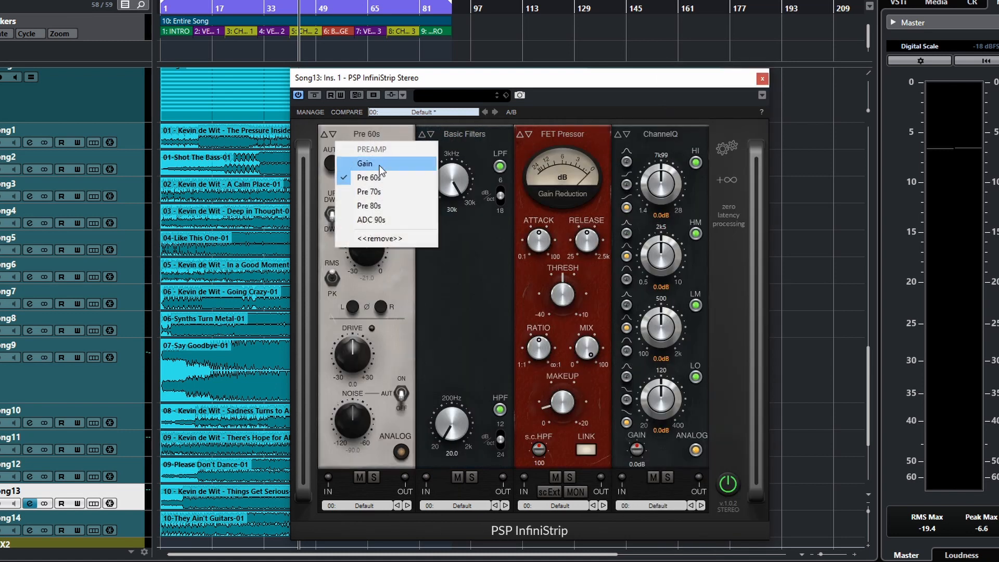
left_click(376, 206)
Load Pro Filters, Opto Pressor and PreQursor in the filter, compressor and EQ slots from their model lists.
left_click(453, 134)
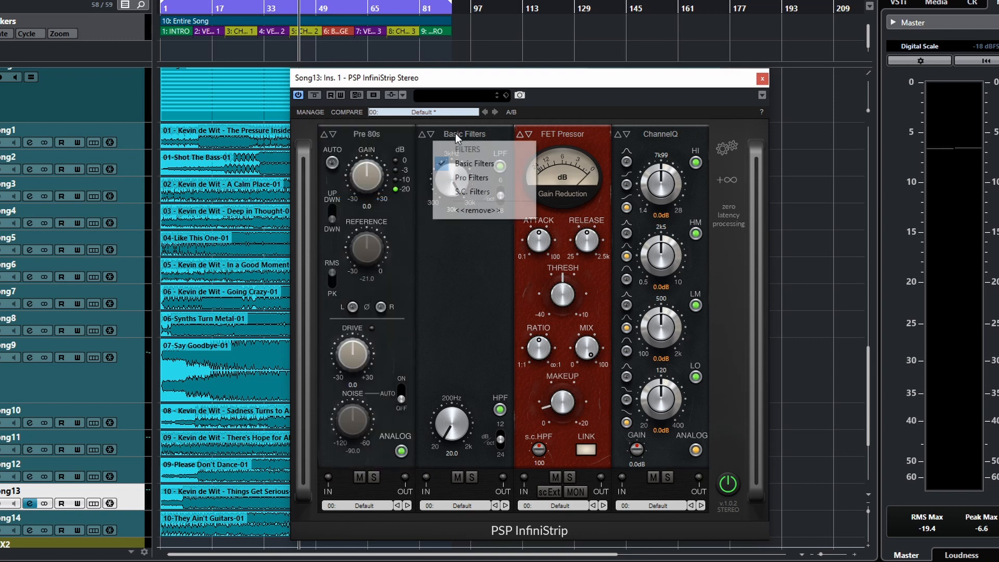
left_click(468, 176)
left_click(574, 137)
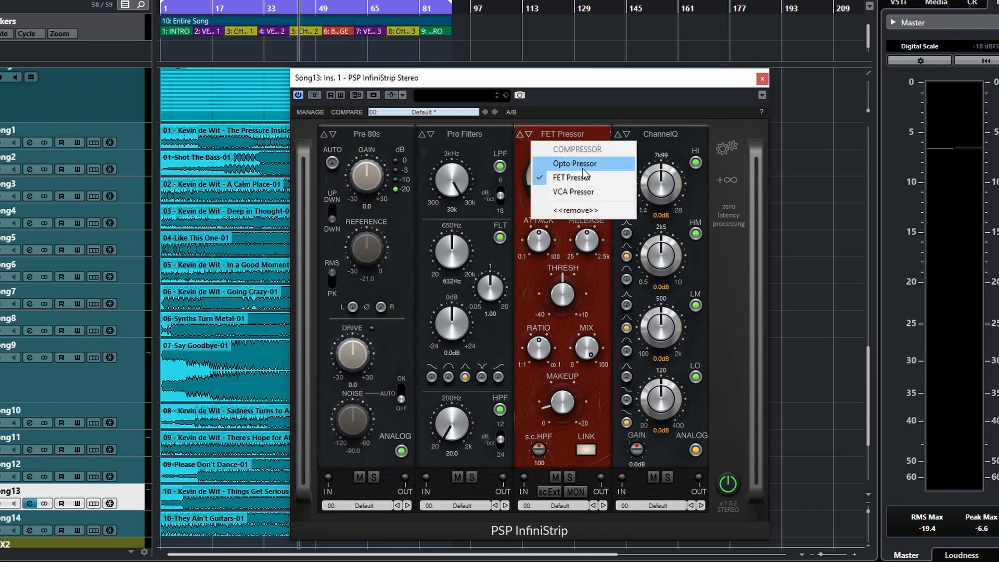
left_click(577, 165)
left_click(656, 133)
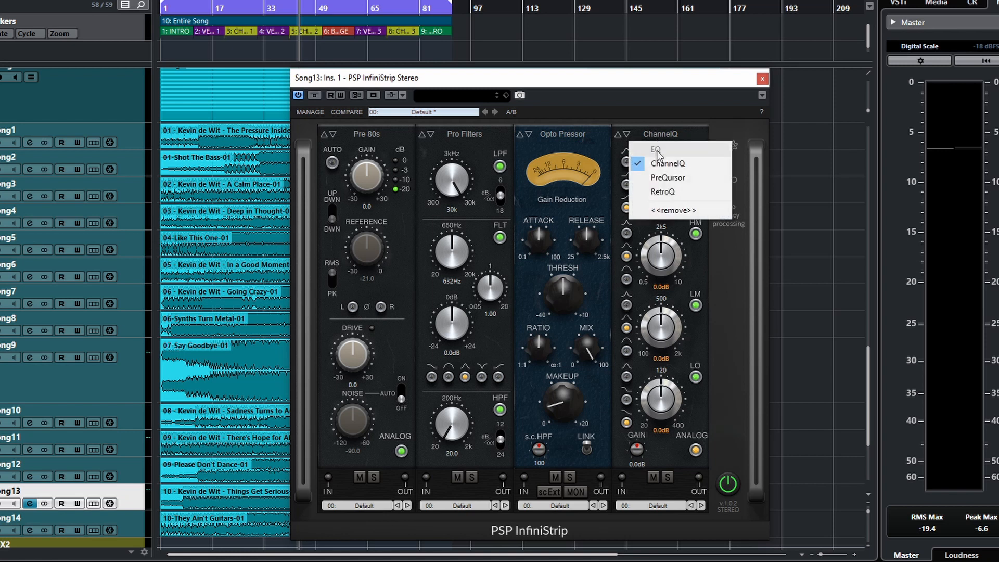
left_click(669, 180)
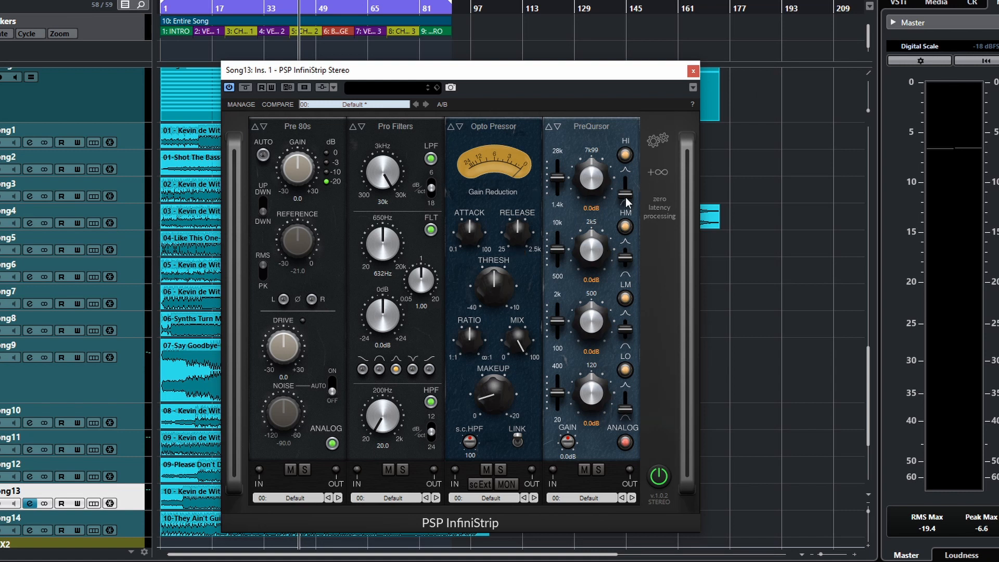
Add a De-esser special module to the channel strip.
left_click(651, 173)
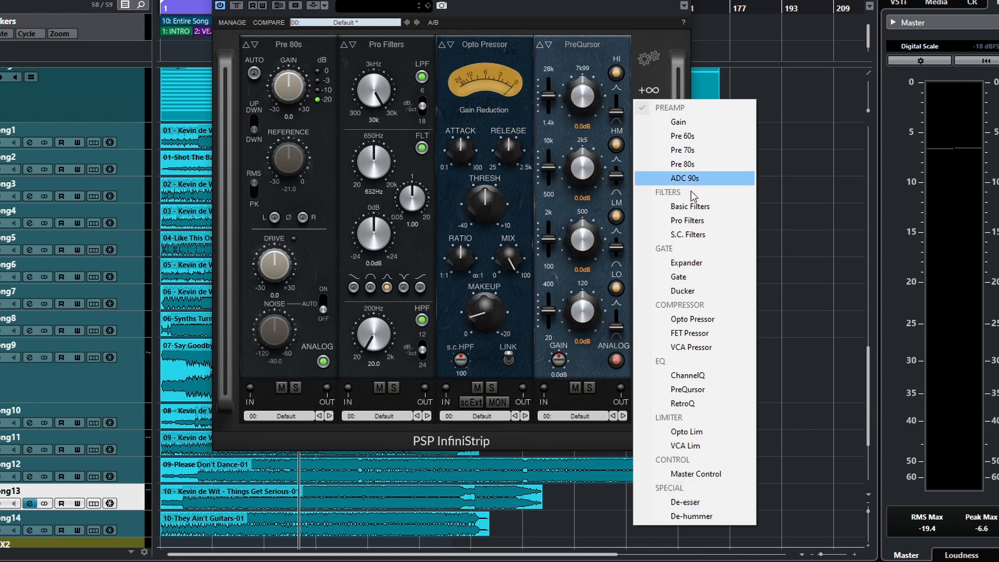
left_click(710, 502)
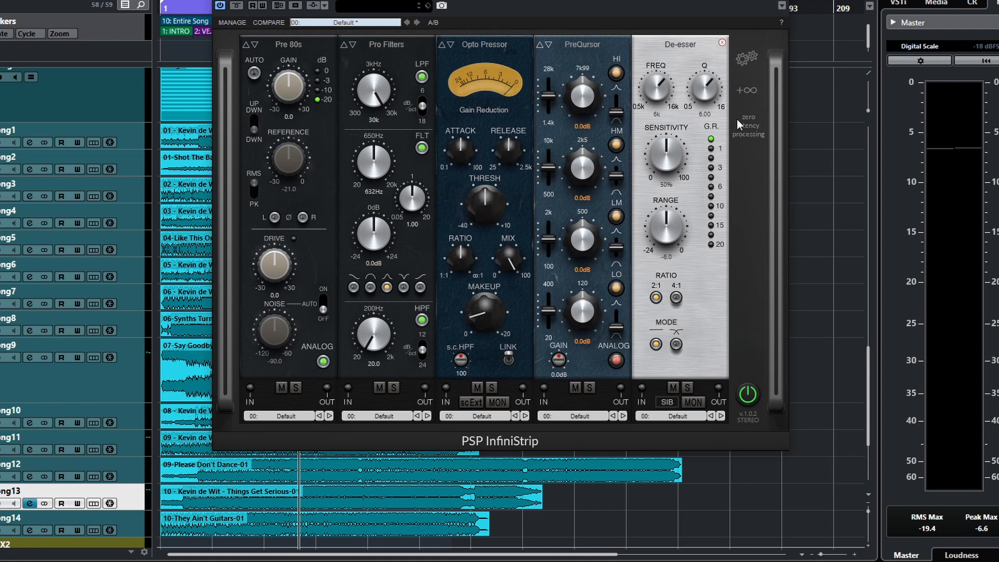
Move the widened plug-in window toward the track list and switch it to Mini view mode.
left_click_drag(594, 6, 463, 3)
left_click(615, 63)
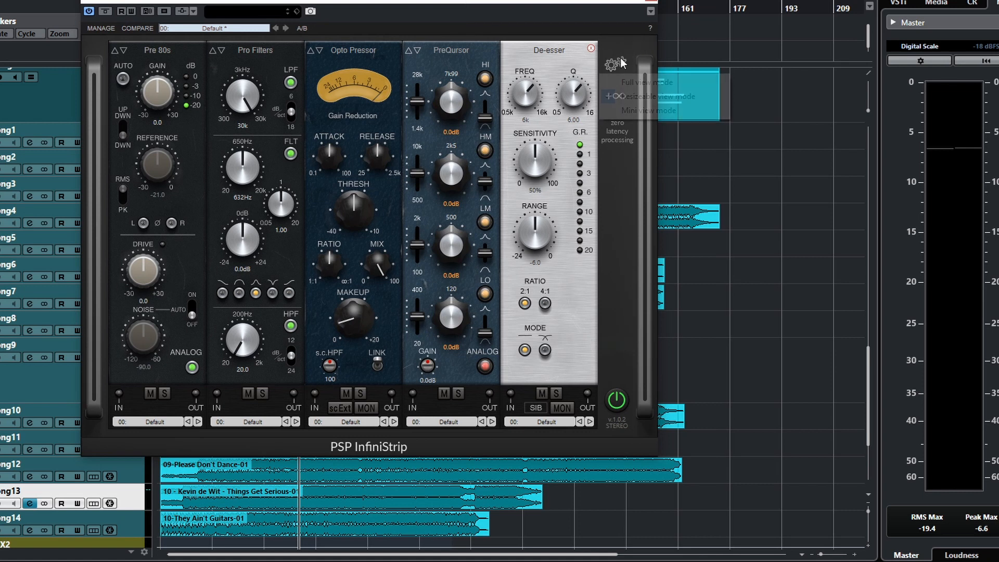
left_click(671, 111)
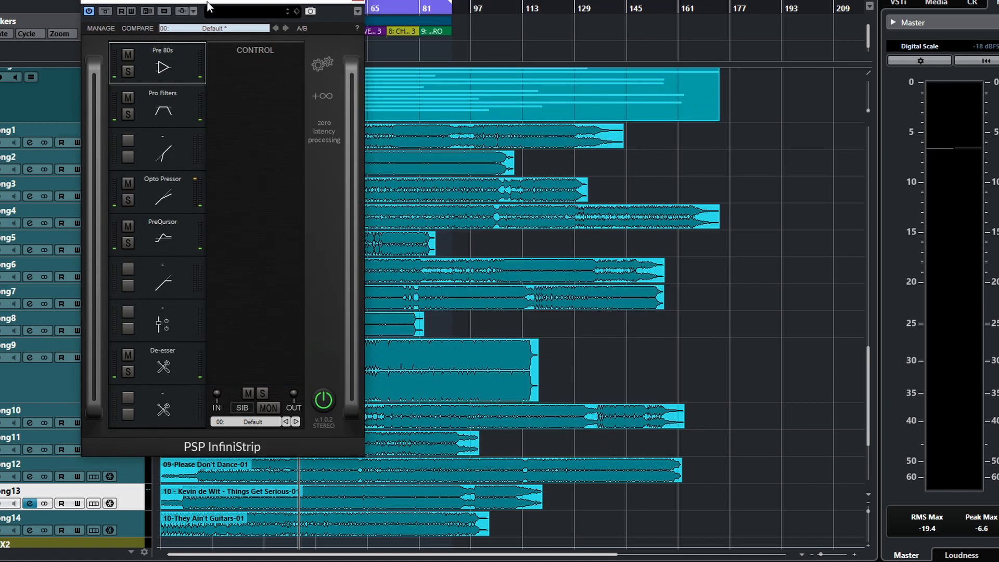
Move the Mini view window over the arrangement and check which modules the empty gate slot offers.
left_click_drag(213, 1, 443, 64)
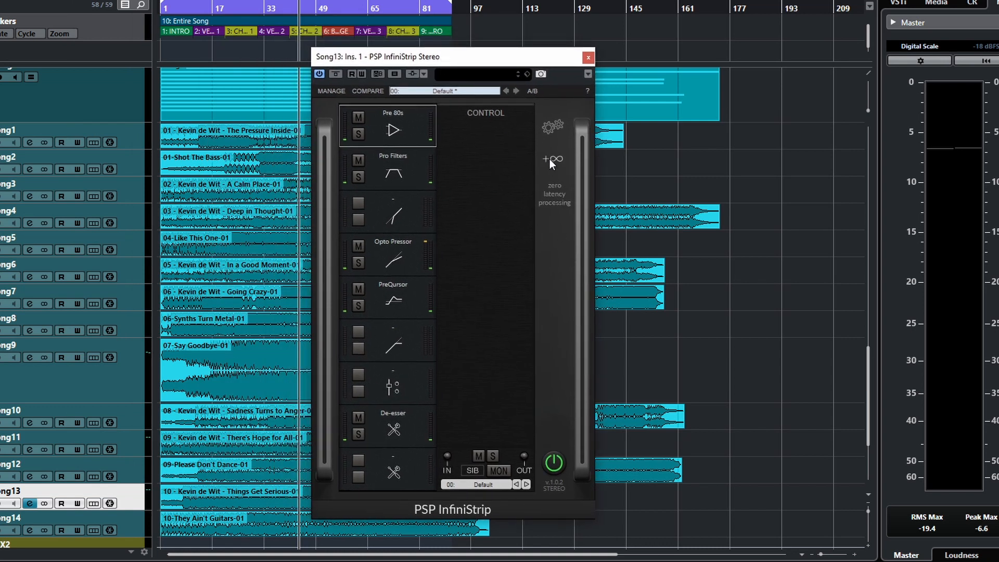
left_click(392, 217)
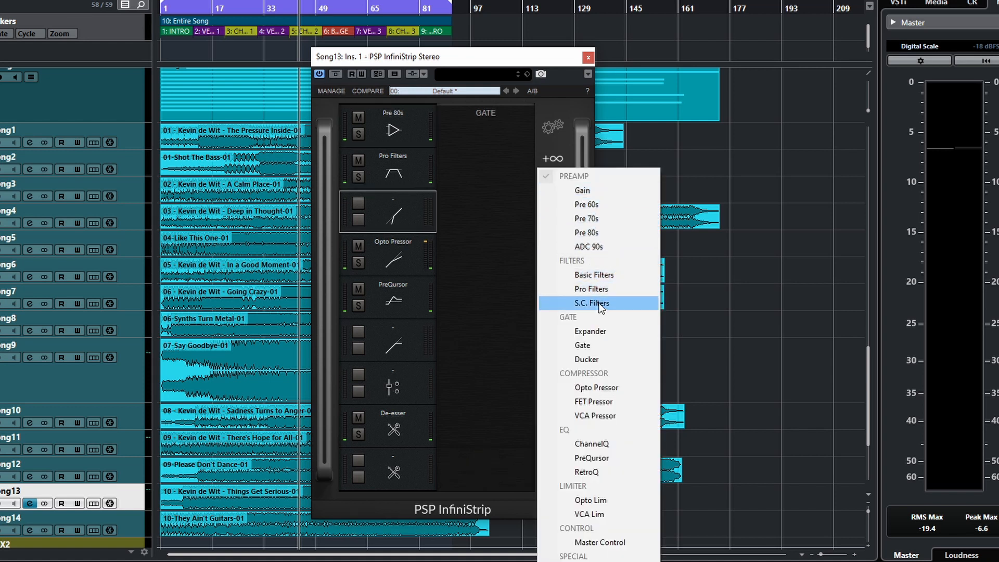
left_click(497, 69)
Switch the plug-in to Full view mode and move its window so the whole channel strip is visible.
left_click(552, 127)
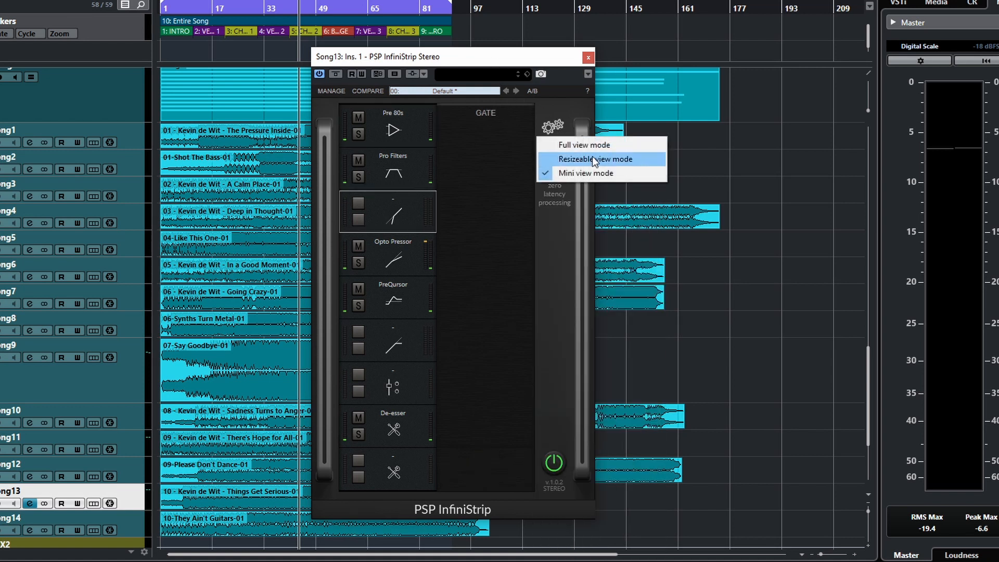
left_click(592, 145)
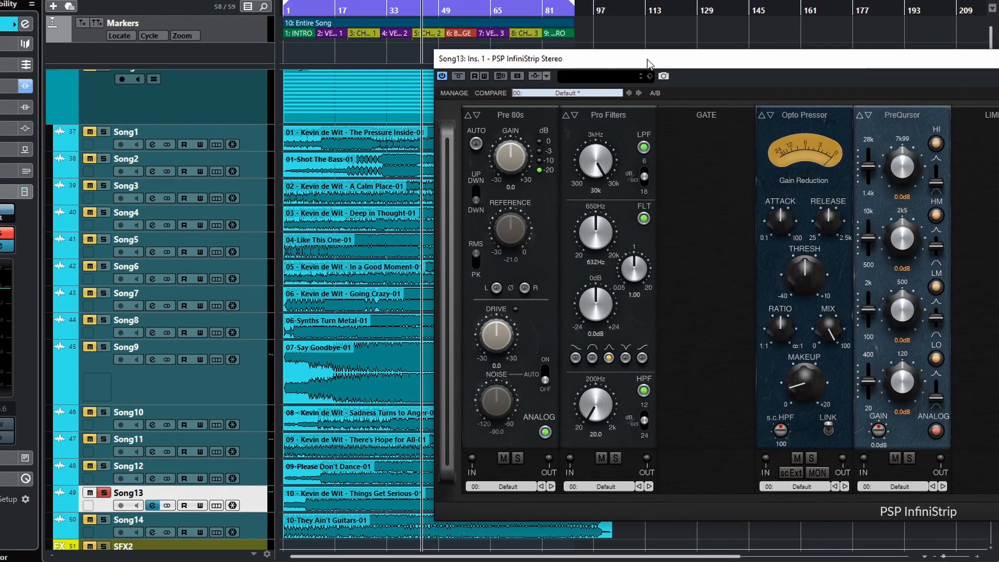
left_click_drag(550, 56, 227, 40)
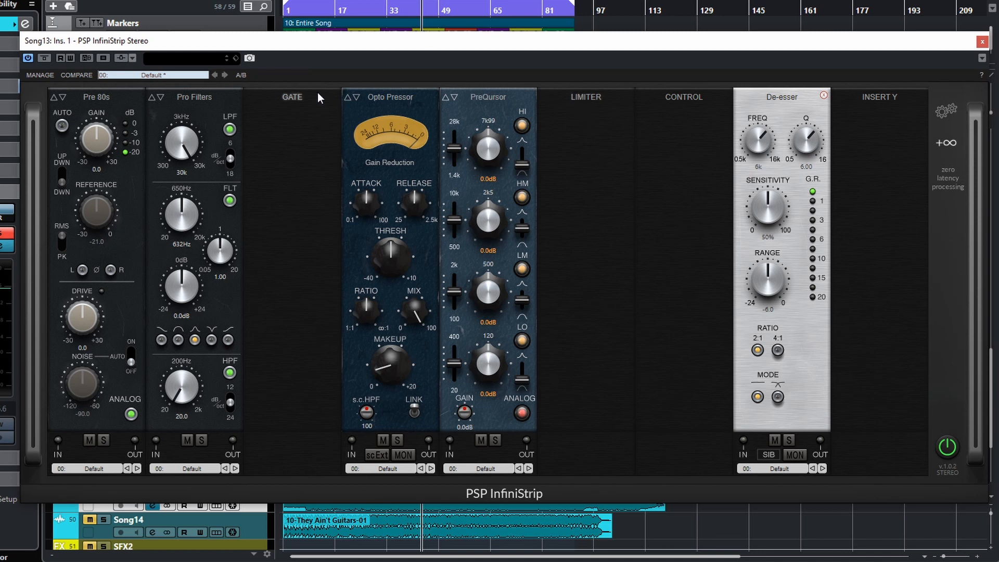
Look through the model lists of the empty gate, limiter and control slots without loading anything.
left_click(300, 98)
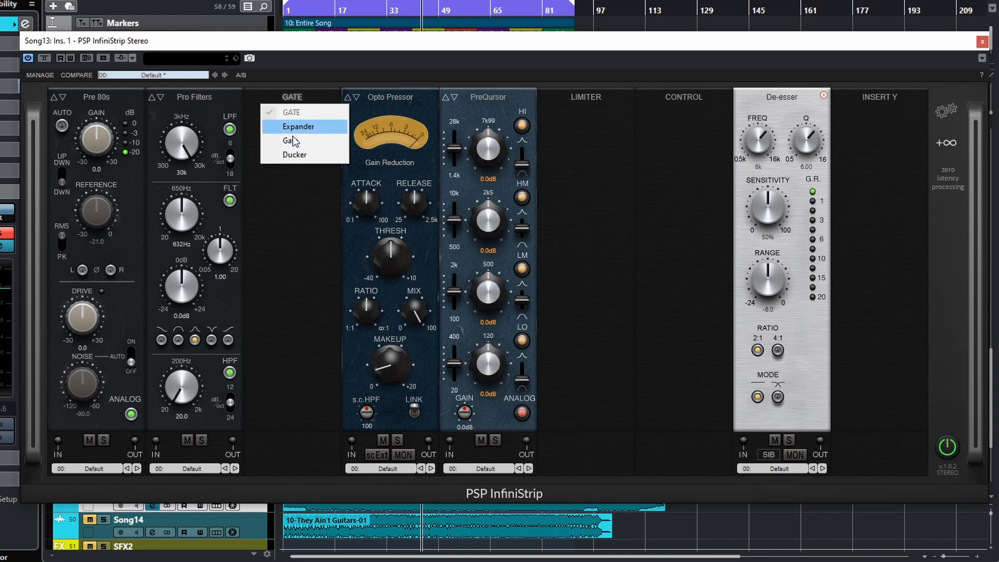
left_click(579, 98)
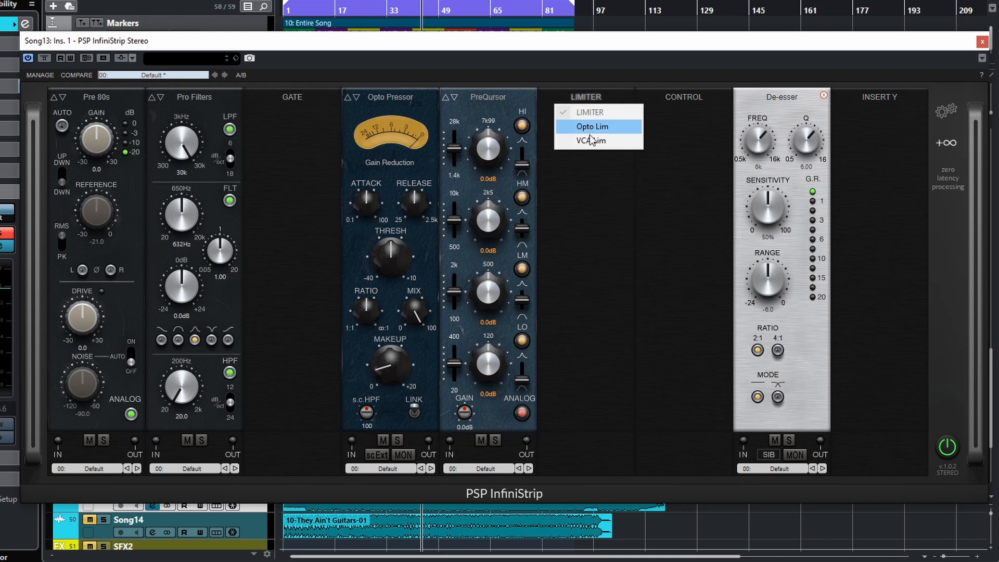
left_click(694, 98)
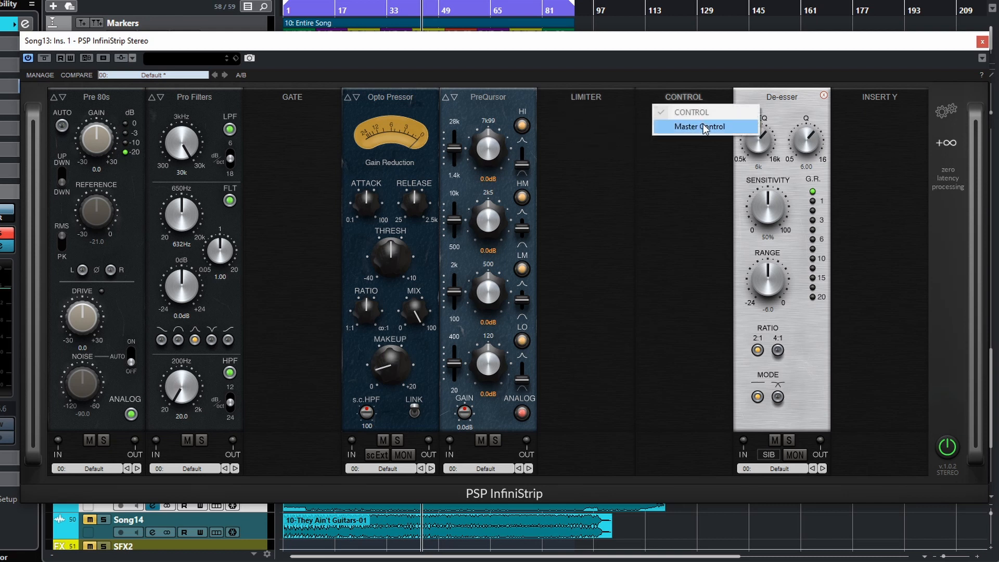
left_click(845, 114)
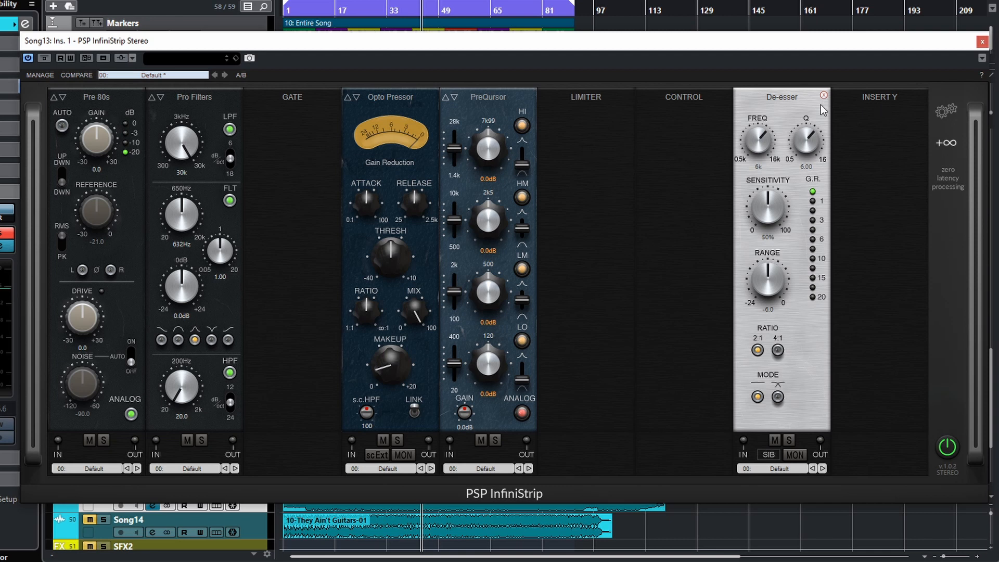
Replace the De-esser in Insert X with ChannelQ and load Gain in Insert Y.
left_click(824, 96)
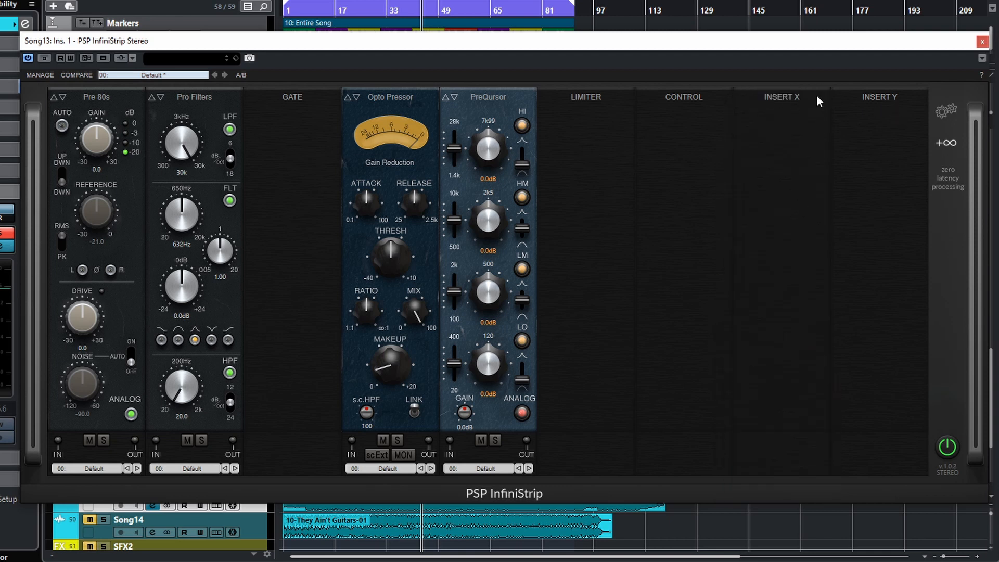
left_click(789, 99)
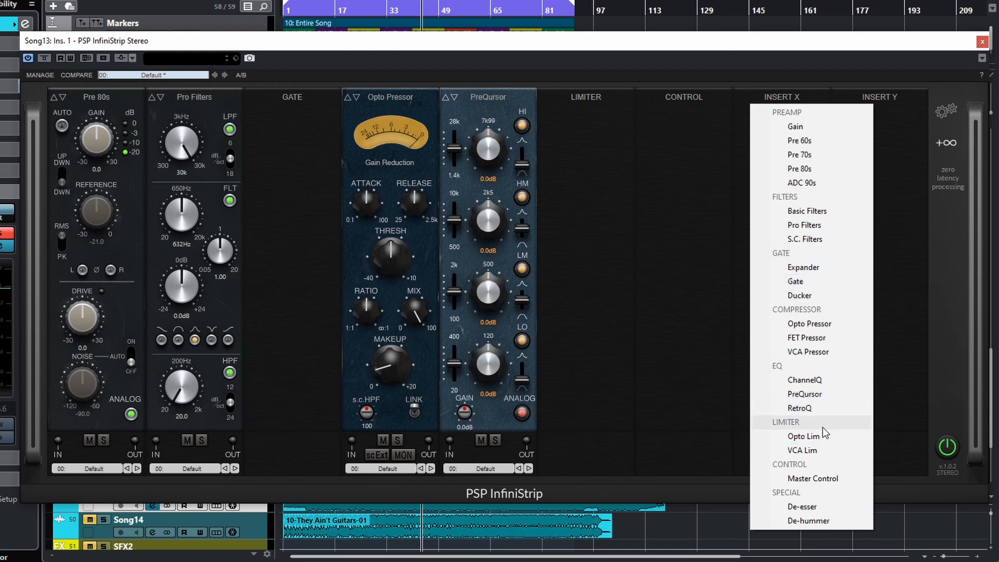
left_click(802, 389)
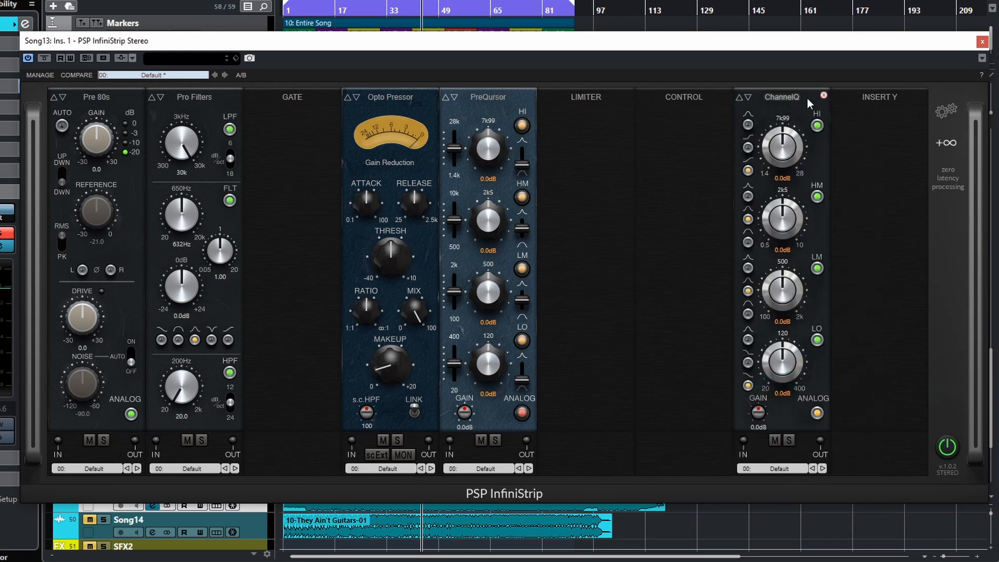
left_click(870, 97)
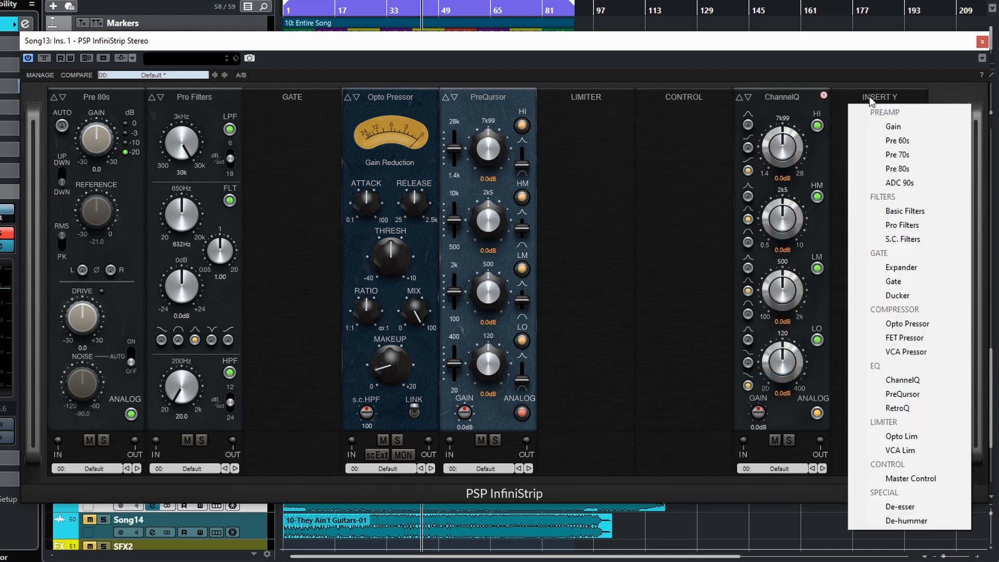
left_click(897, 128)
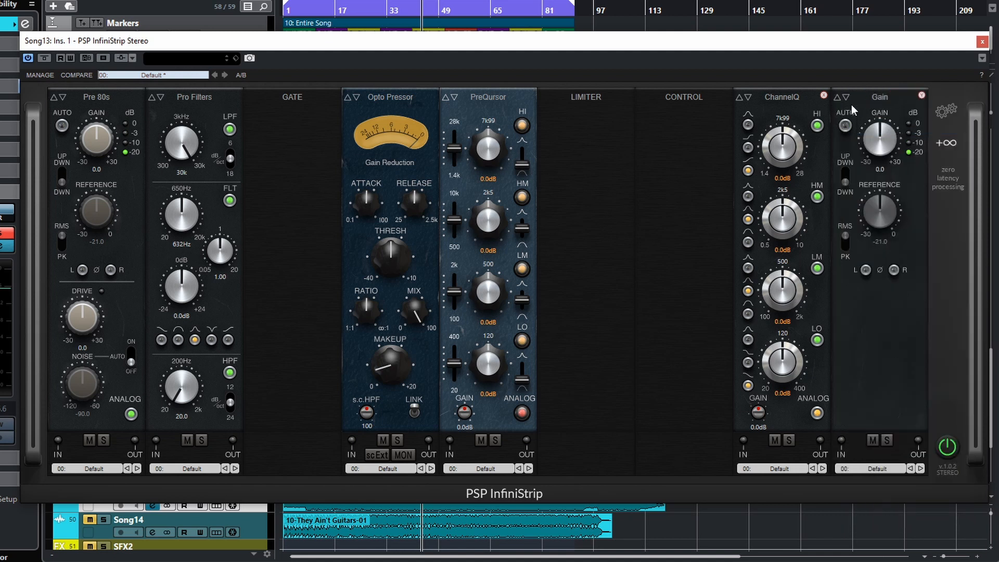
Swap the Insert Y module to Pro Filters and then to FET Pressor.
left_click(922, 96)
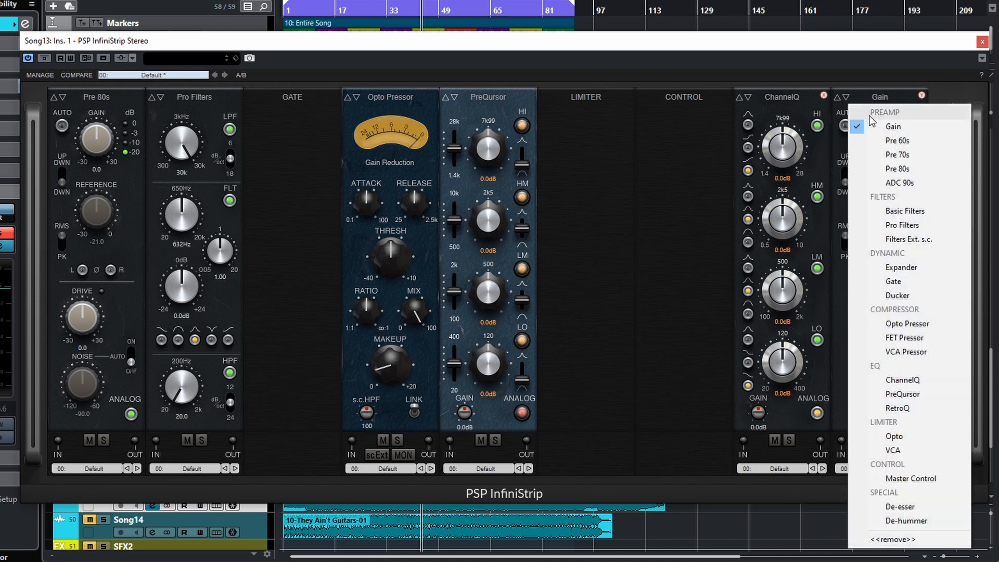
left_click(906, 225)
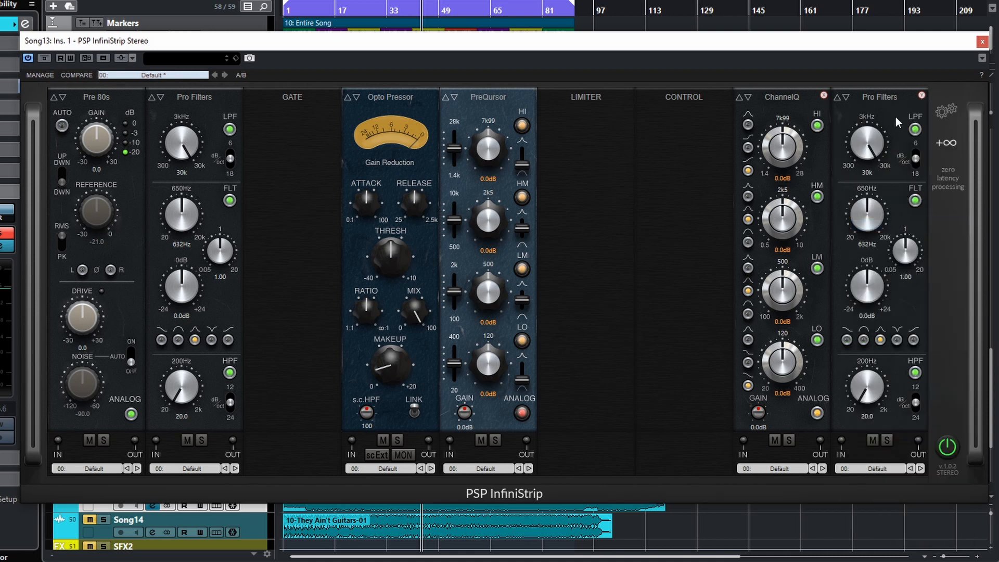
left_click(886, 102)
left_click(901, 336)
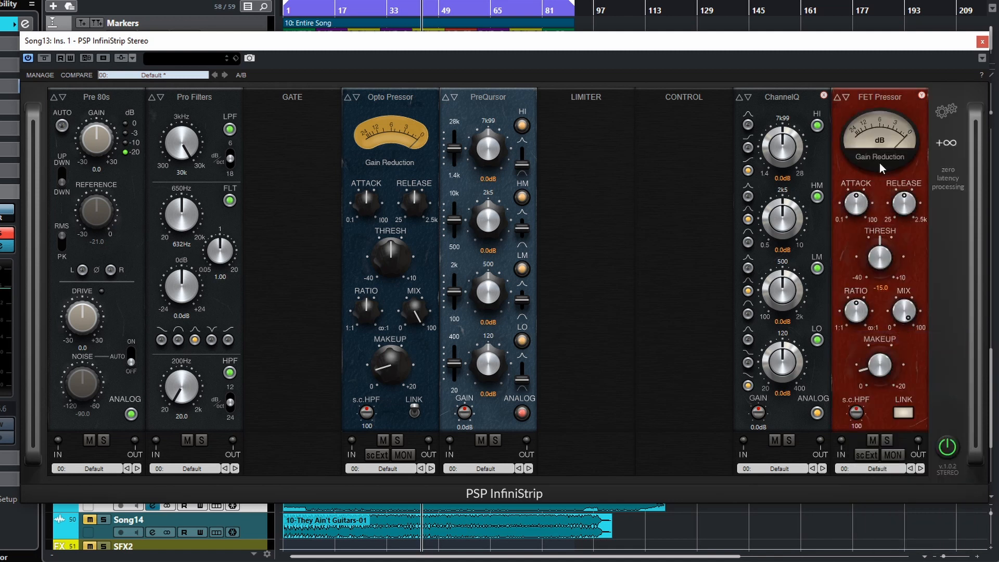
Change the Insert Y module to the PreQursor EQ and then to RetroQ.
left_click(876, 96)
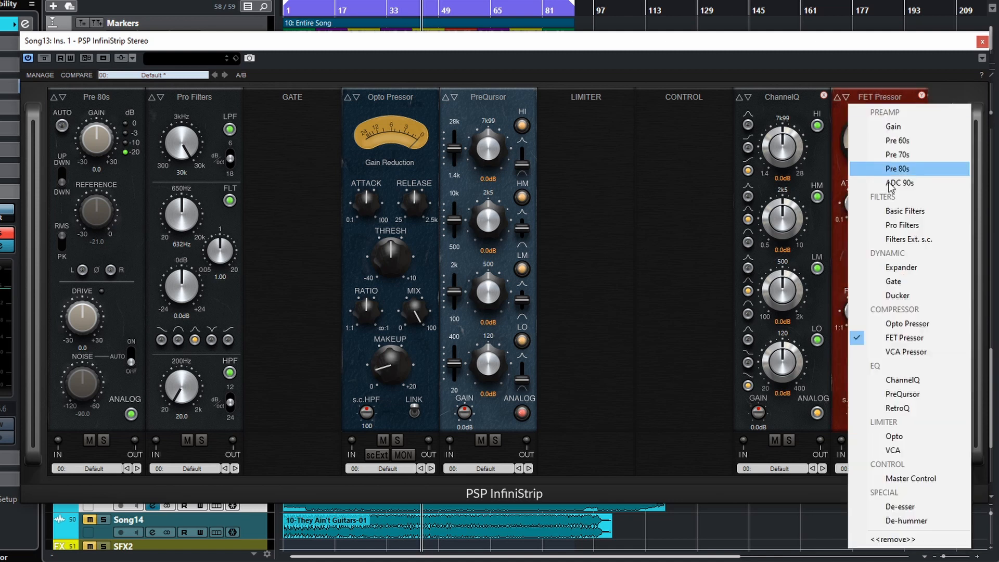
left_click(898, 394)
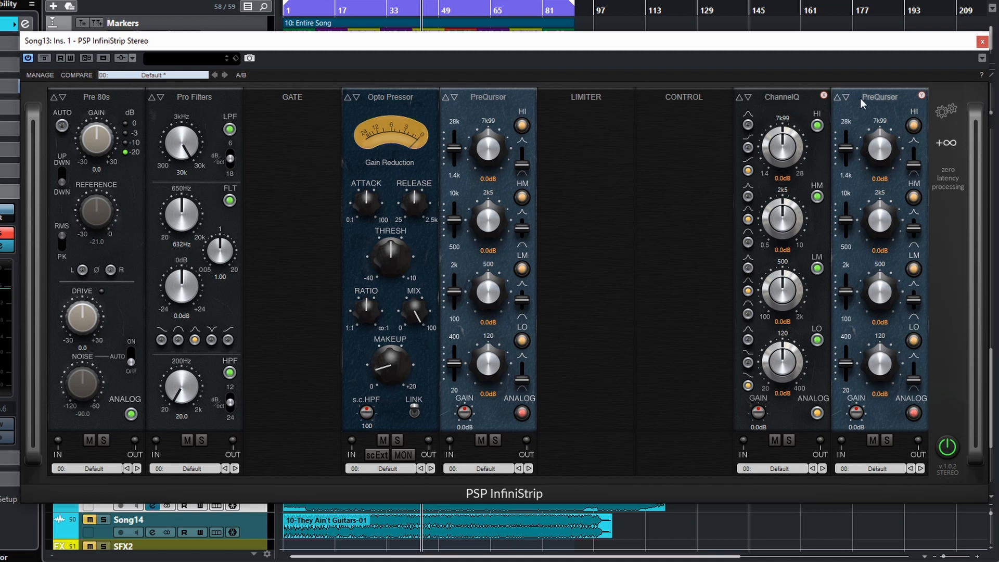
left_click(880, 97)
left_click(898, 408)
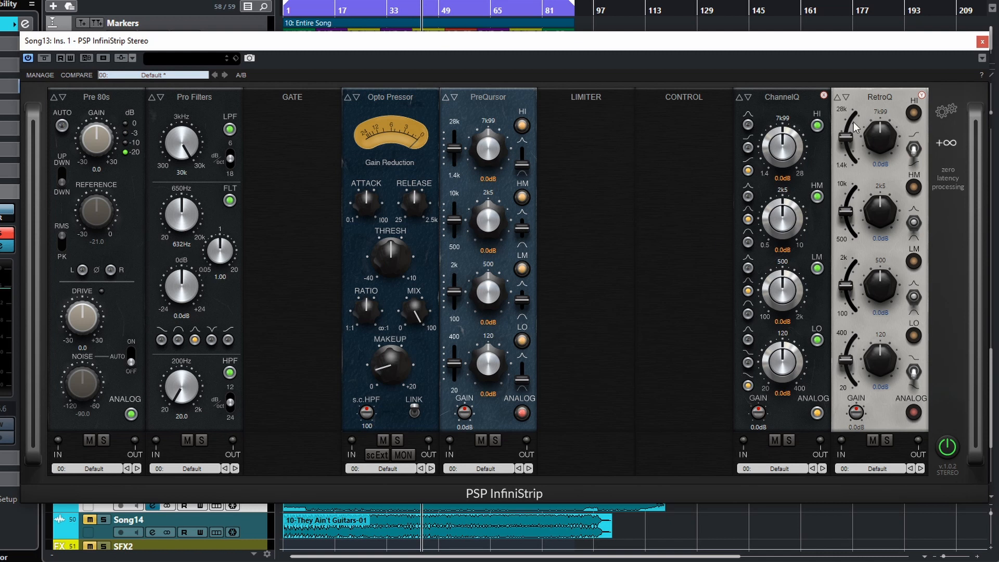
Fill the inserts with compressors: FET Pressor in Insert X, and Opto Pressor followed by VCA Pressor in Insert Y.
left_click(880, 96)
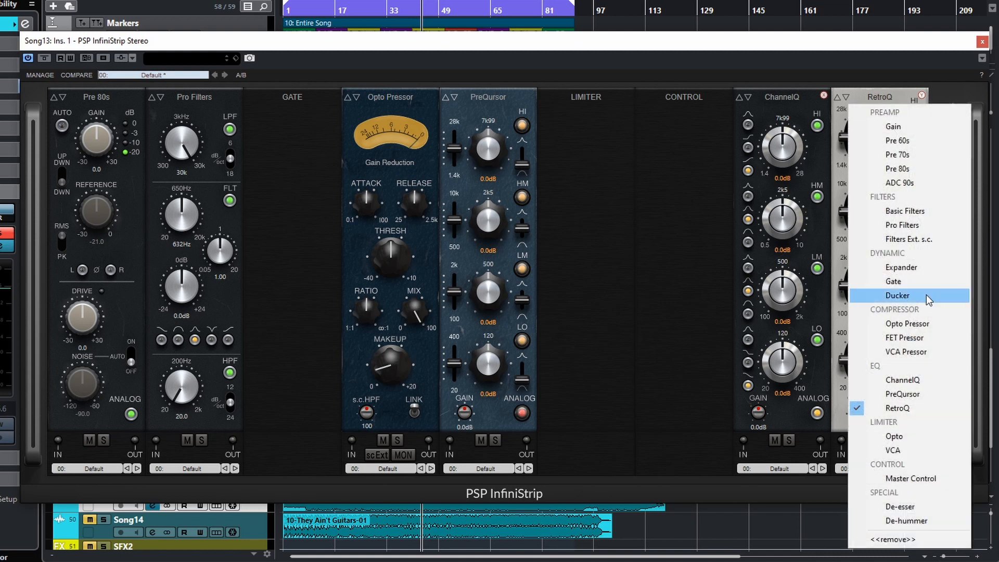
left_click(917, 324)
left_click(785, 100)
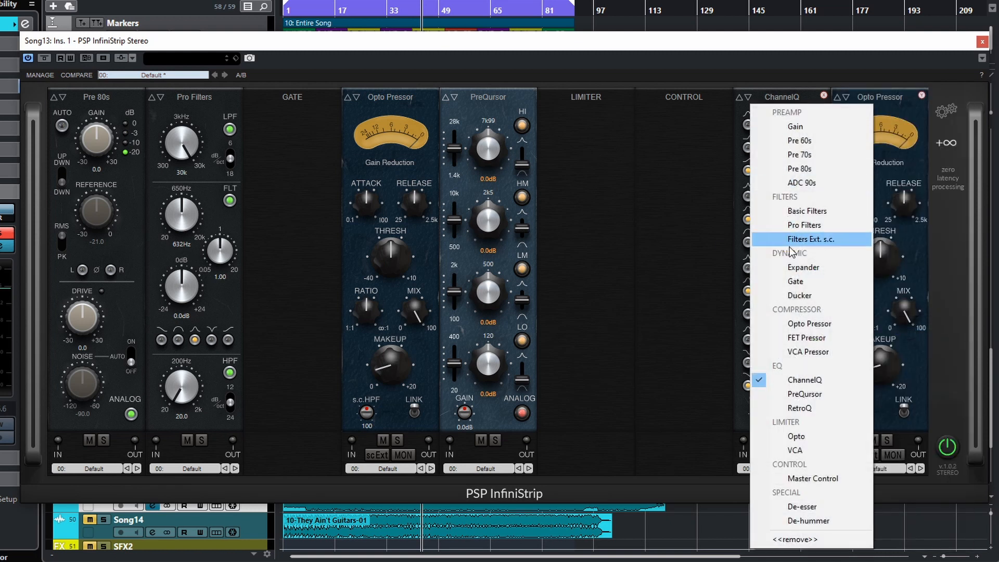
left_click(806, 338)
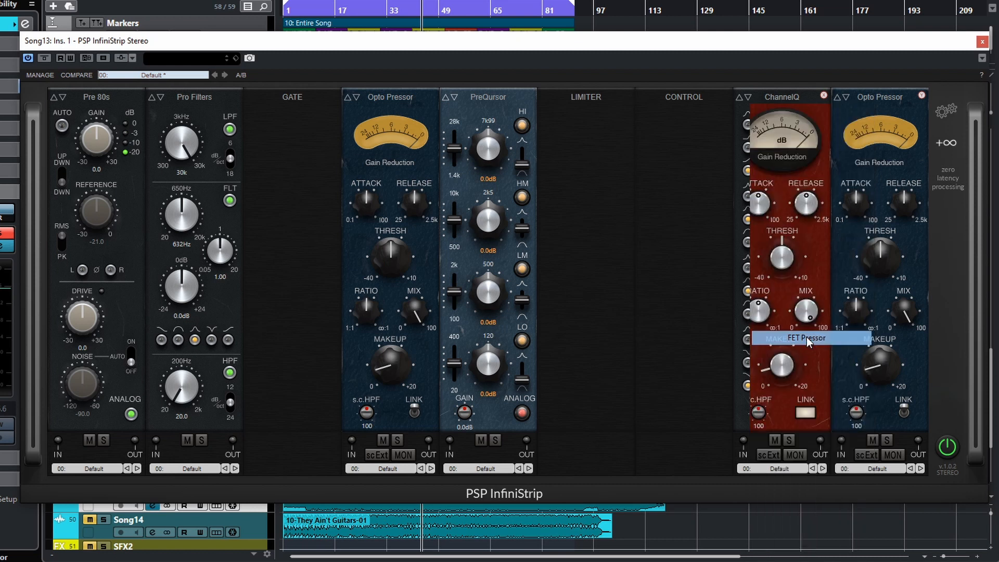
left_click(876, 104)
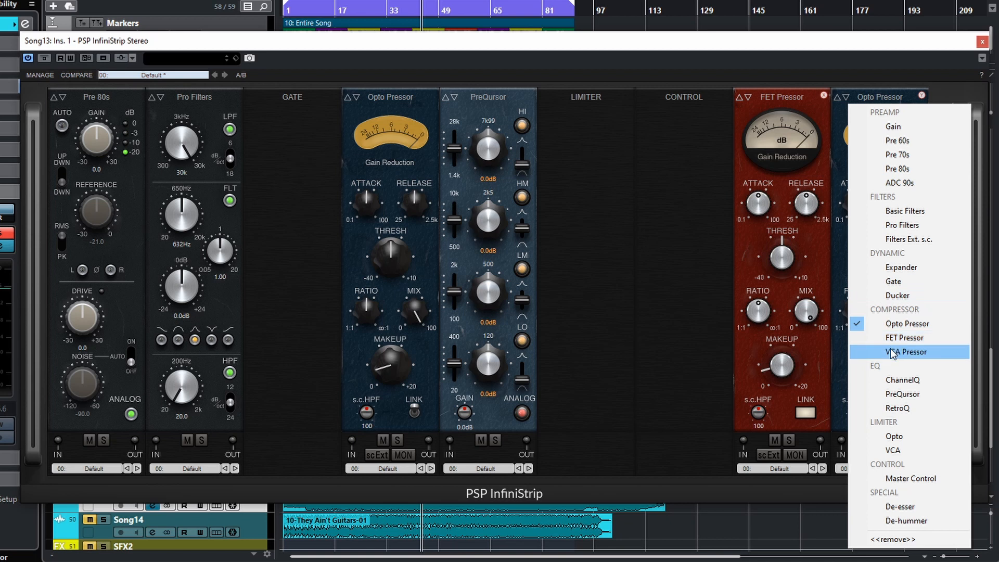
left_click(894, 352)
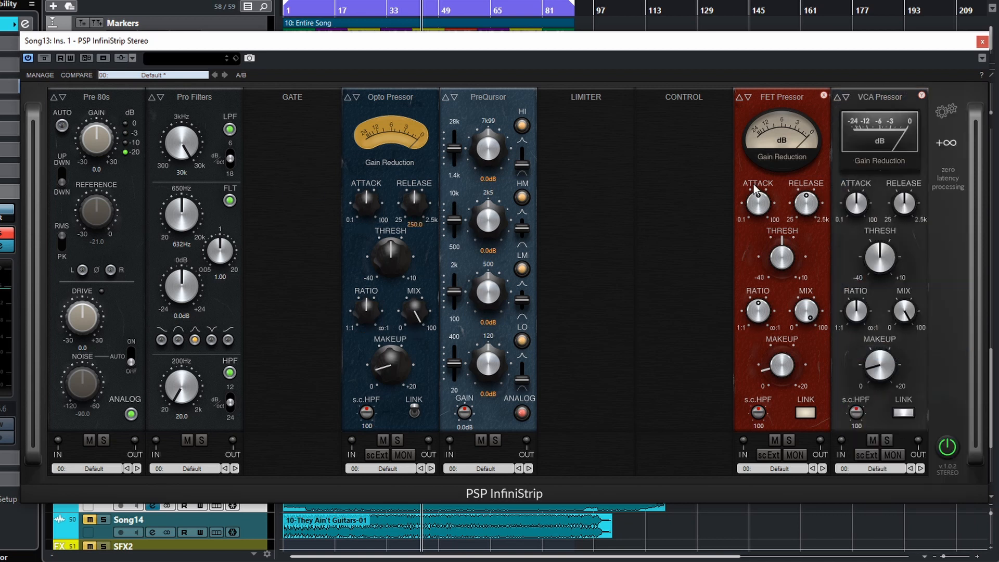
Replace the insert compressors with preamps, loading Gain in Insert Y and Pre 60s in Insert X.
left_click(873, 102)
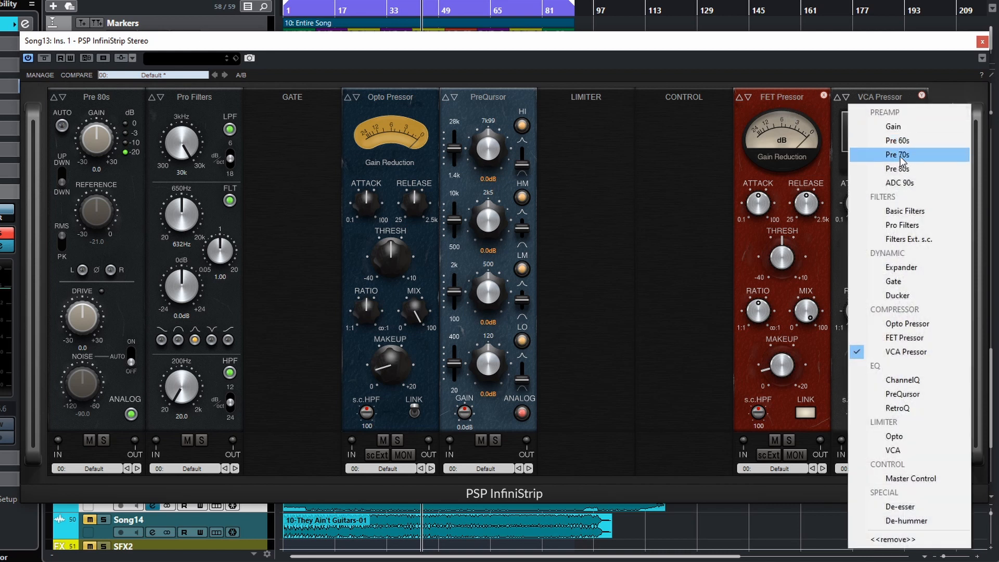
left_click(895, 129)
left_click(781, 96)
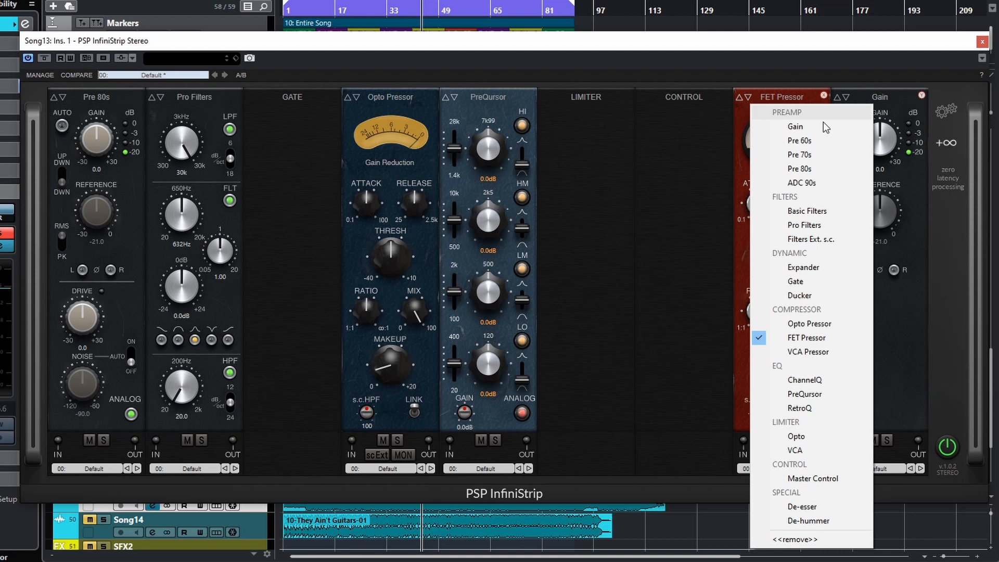
left_click(810, 144)
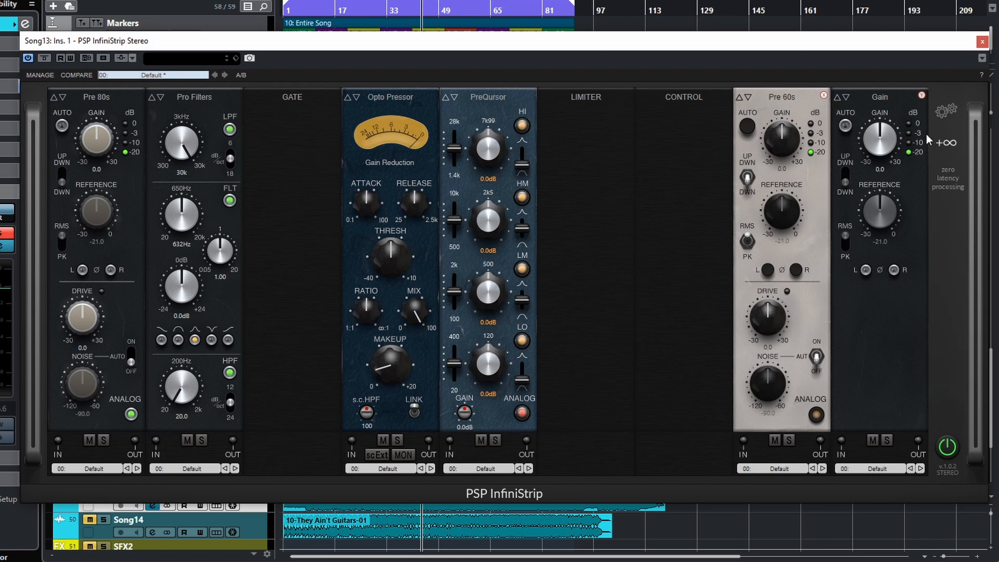
Remove every module from the channel strip by pulling each one out of its slot.
left_click_drag(778, 95, 757, 244)
left_click_drag(857, 123, 844, 325)
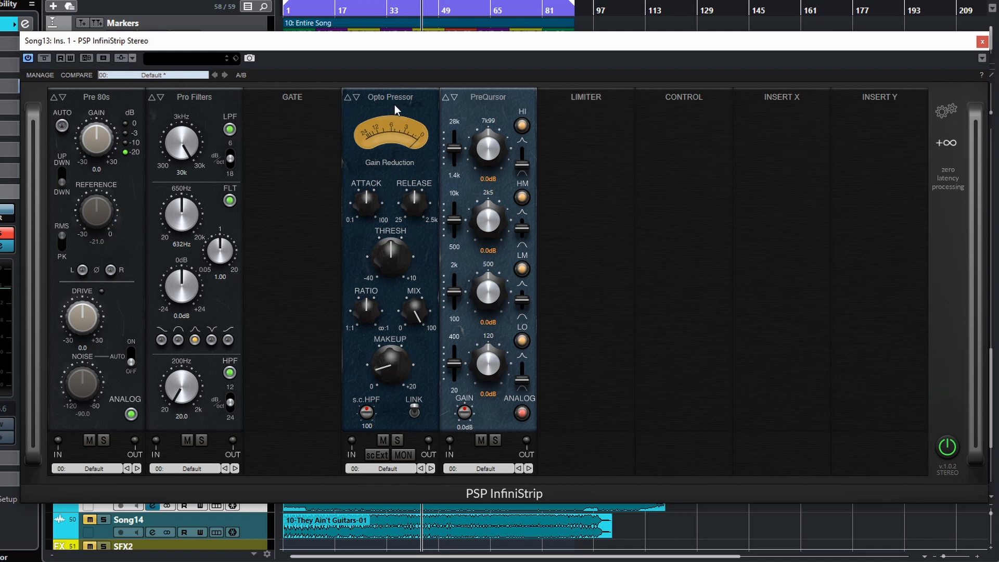
left_click_drag(495, 92, 433, 172)
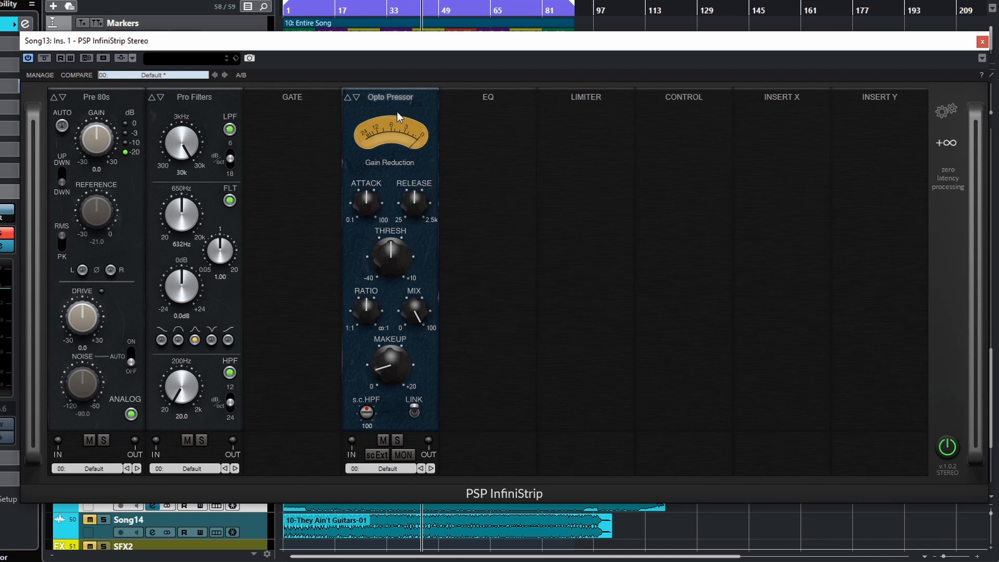
left_click_drag(398, 112, 329, 258)
left_click_drag(202, 99, 193, 268)
left_click_drag(105, 109, 114, 260)
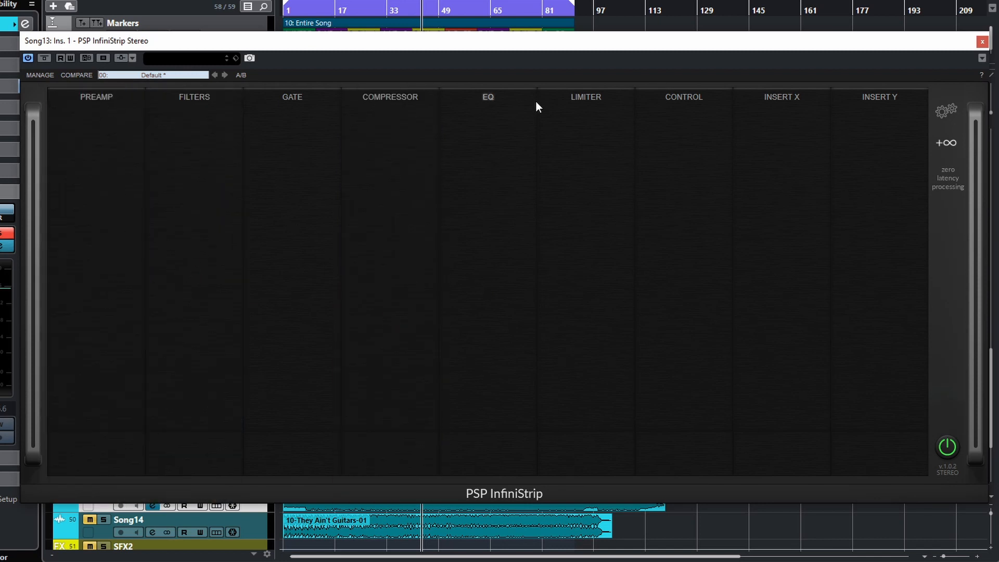
Review which modules the Preamp, Filters, Gate, Compressor, EQ and Limiter slots each offer.
left_click(97, 100)
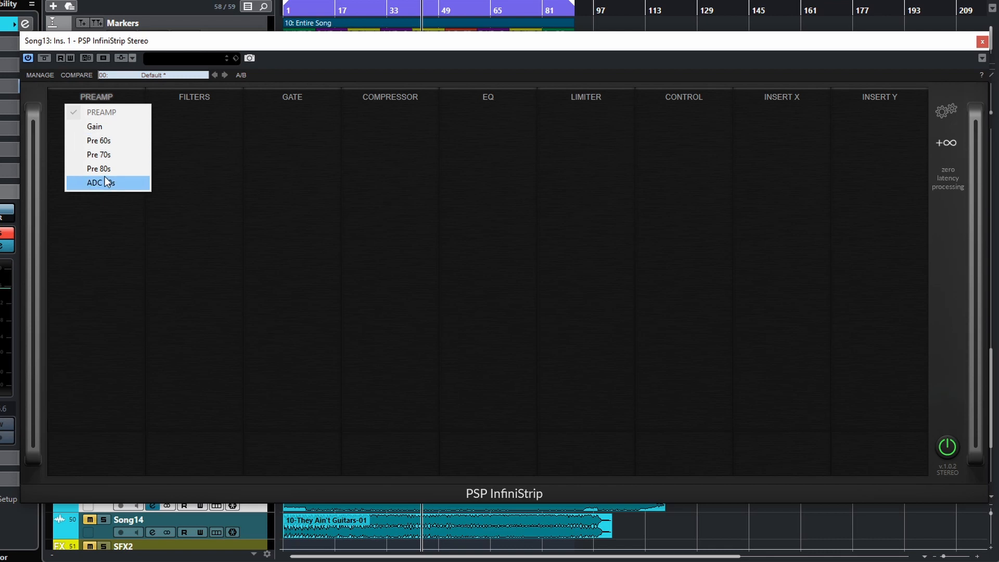
left_click(105, 97)
left_click(223, 96)
left_click(224, 97)
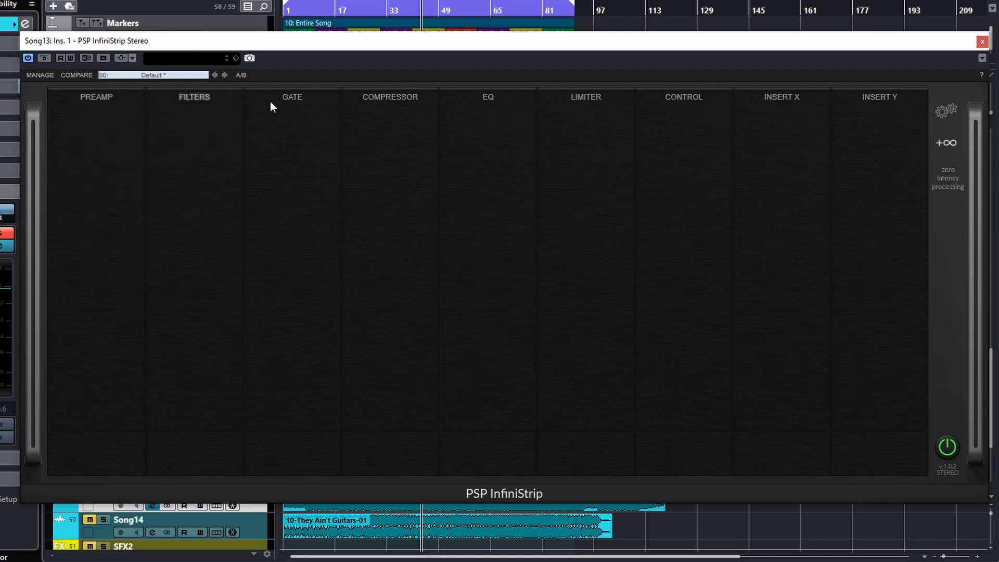
left_click(300, 99)
left_click(301, 99)
left_click(395, 99)
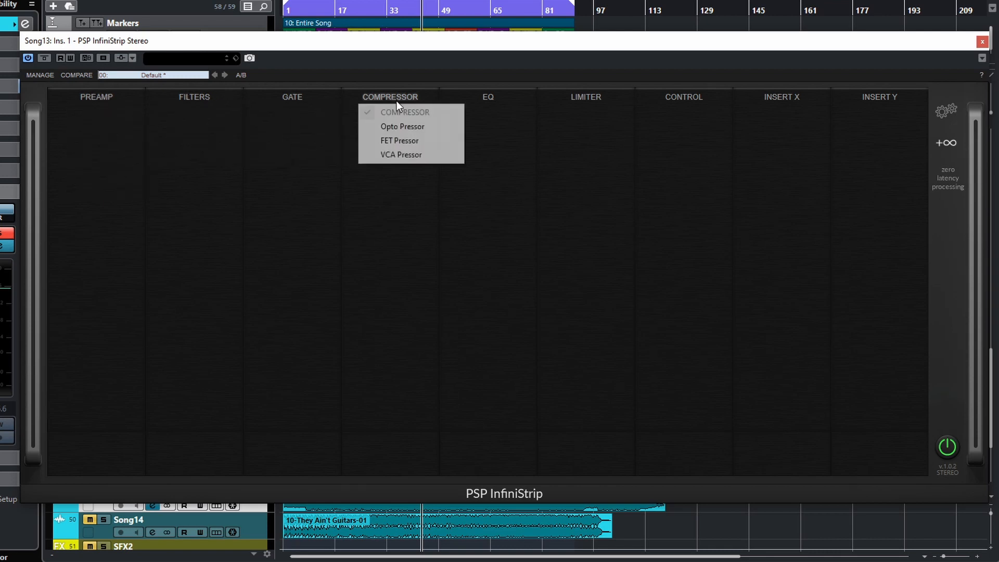
left_click(402, 99)
left_click(489, 100)
left_click(489, 100)
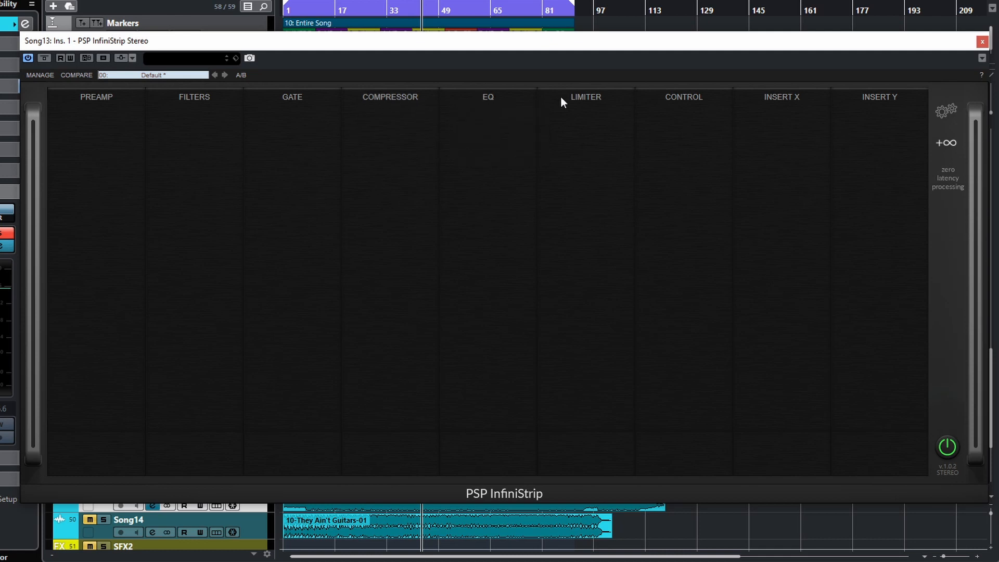
left_click(589, 99)
left_click(589, 99)
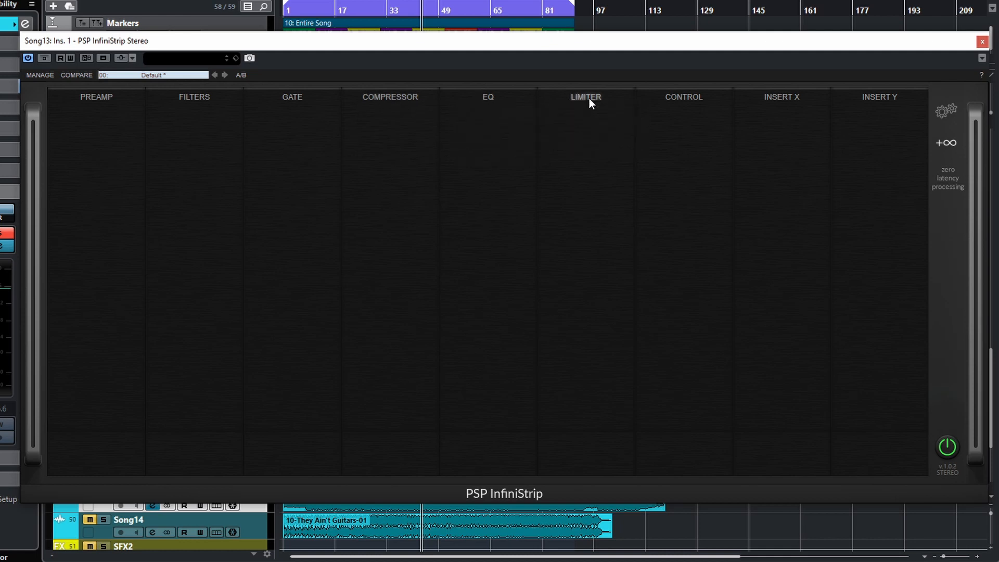
Load Master Control in the Control slot and a second Master Control in Insert X.
left_click(683, 98)
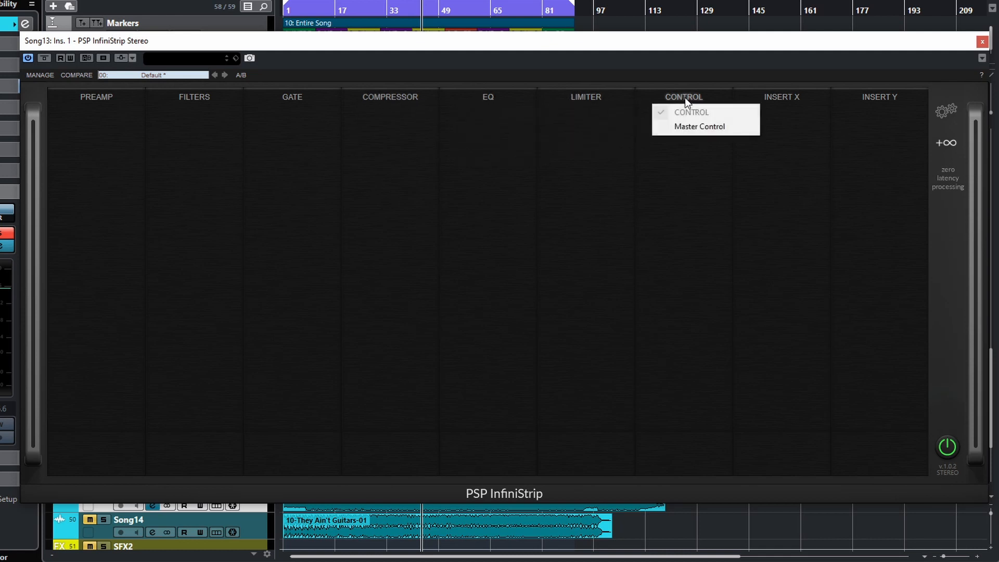
left_click(708, 129)
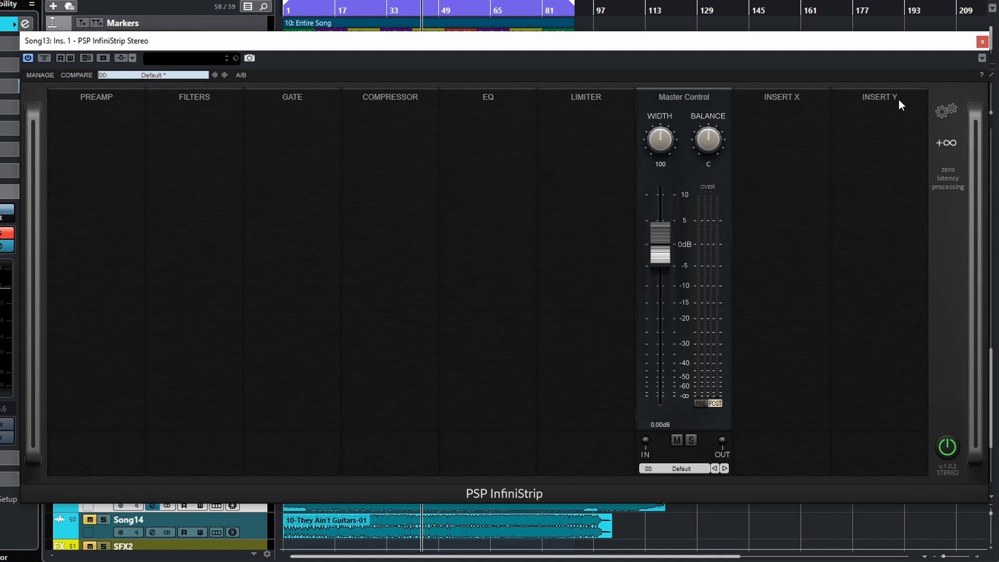
left_click(801, 102)
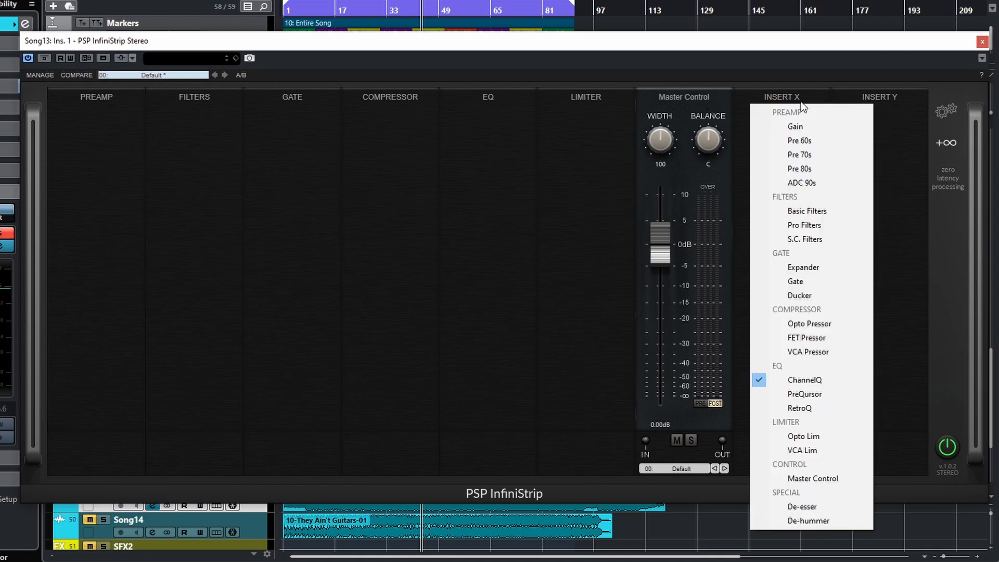
left_click(829, 477)
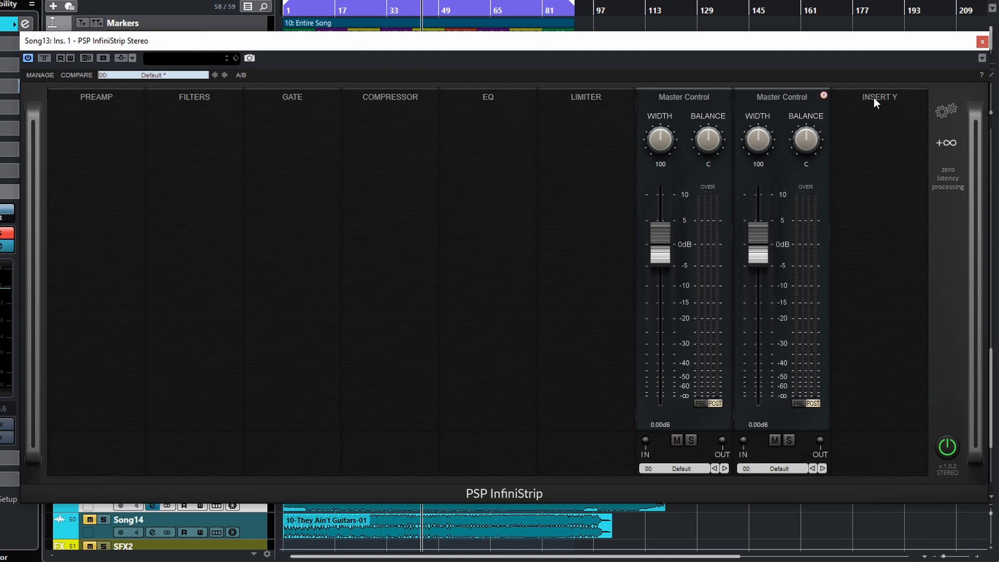
left_click(774, 99)
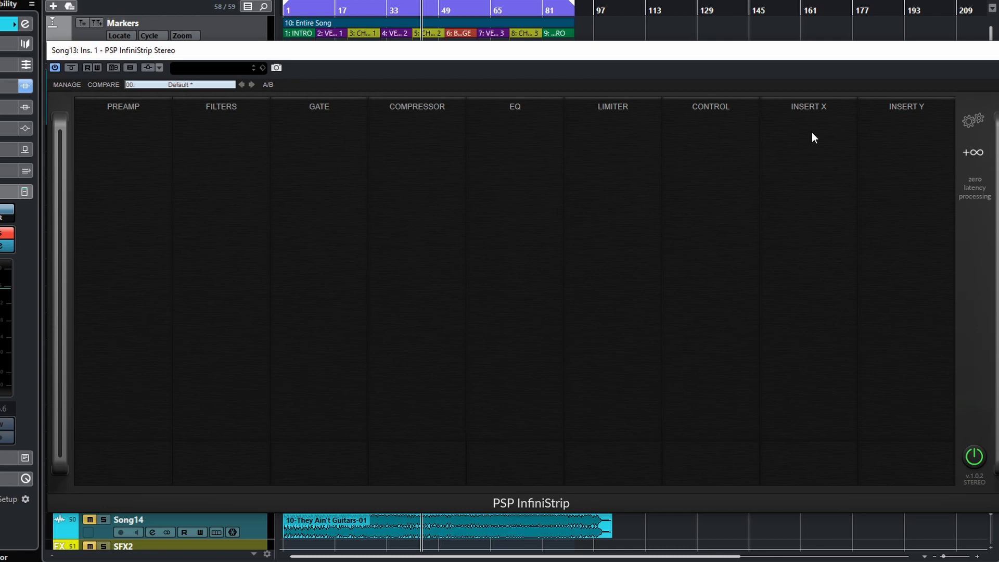
Load Master Control in Insert X and remove it from the slot again.
left_click(806, 110)
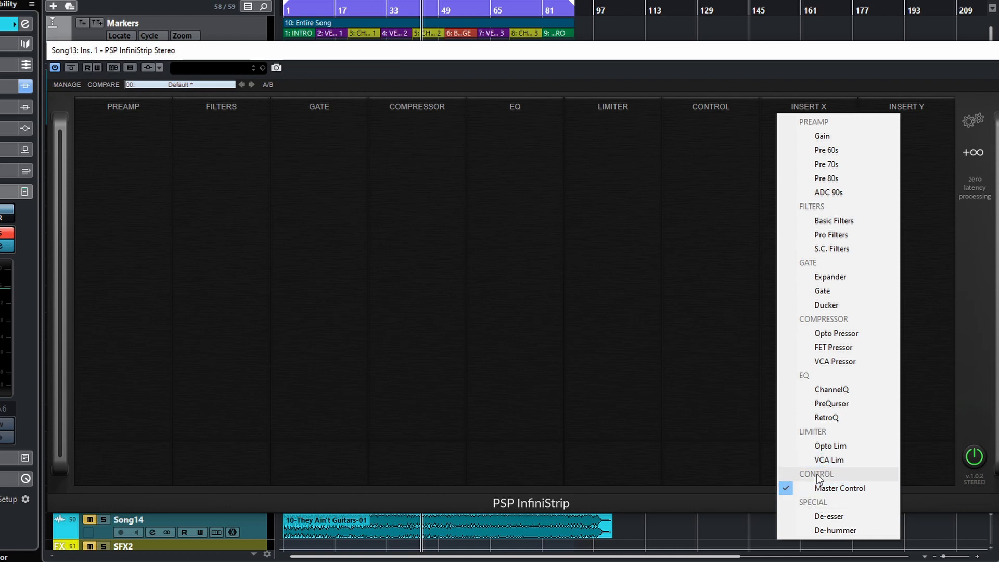
left_click(805, 61)
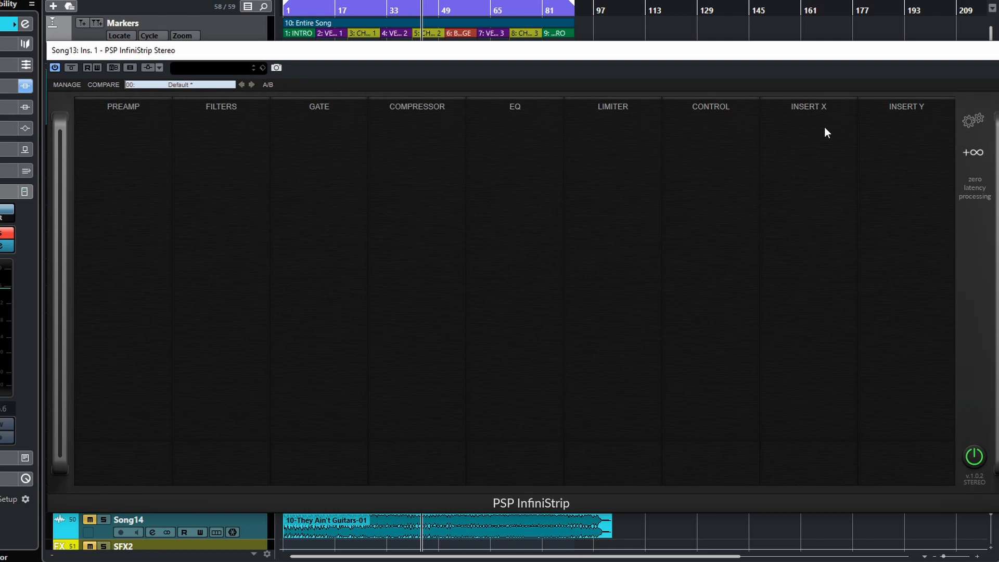
left_click(804, 109)
left_click(843, 108)
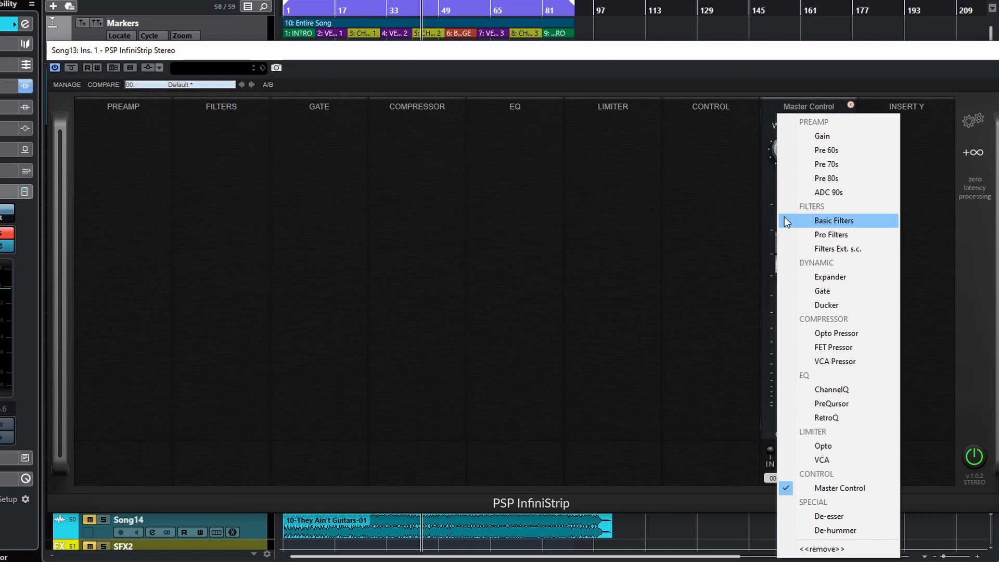
left_click(848, 106)
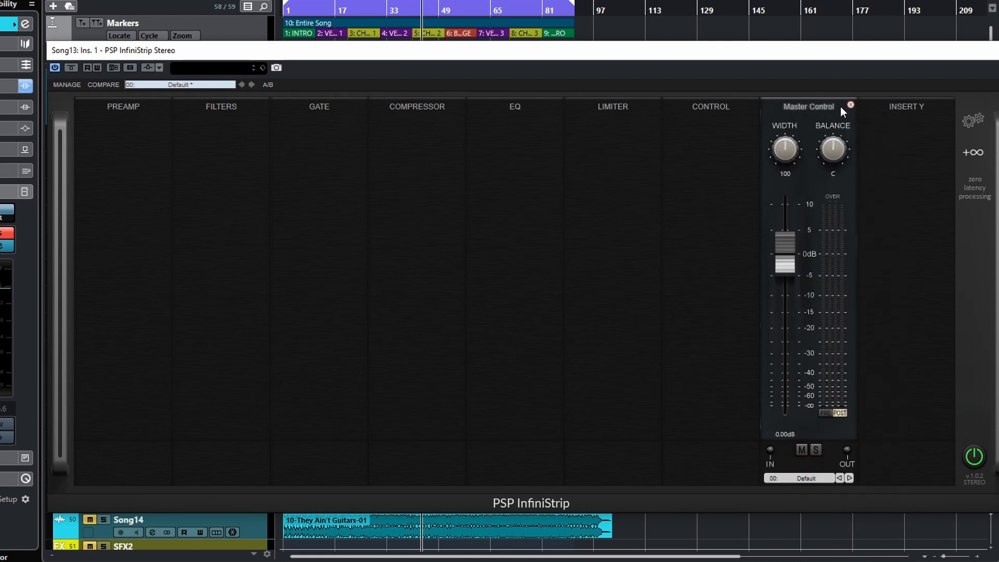
left_click(830, 110)
left_click(824, 549)
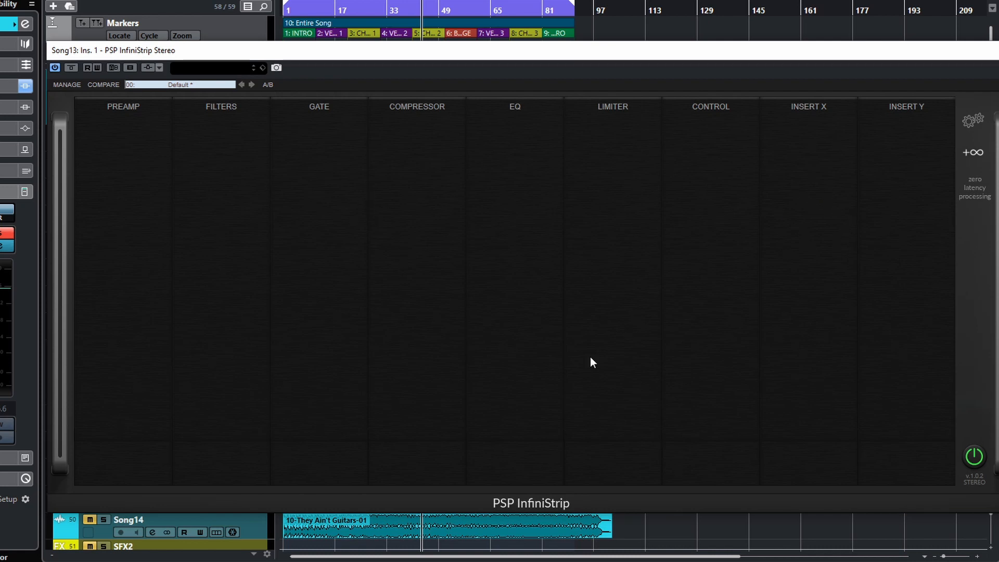
Load the Gain preamp in Insert X and remove it again.
left_click(810, 107)
left_click(824, 136)
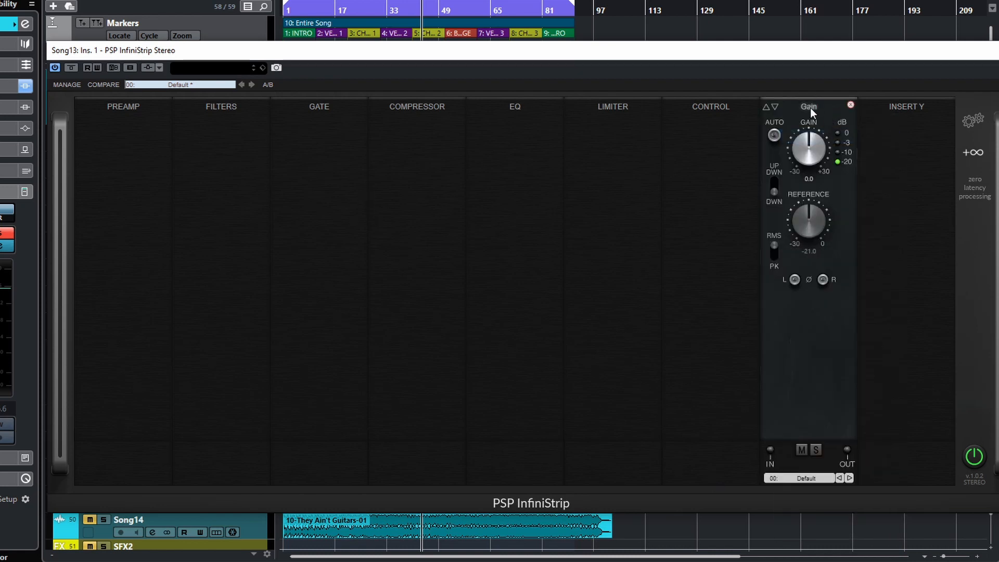
mouse_move(825, 106)
left_mouse_down()
mouse_move(820, 413)
mouse_move(823, 111)
left_mouse_up()
left_click(812, 108)
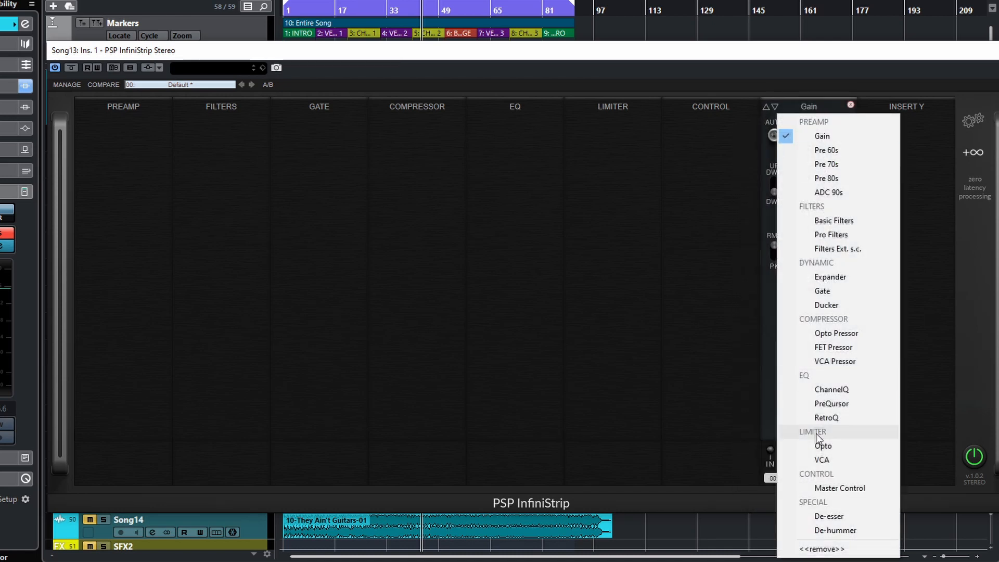
left_click(833, 552)
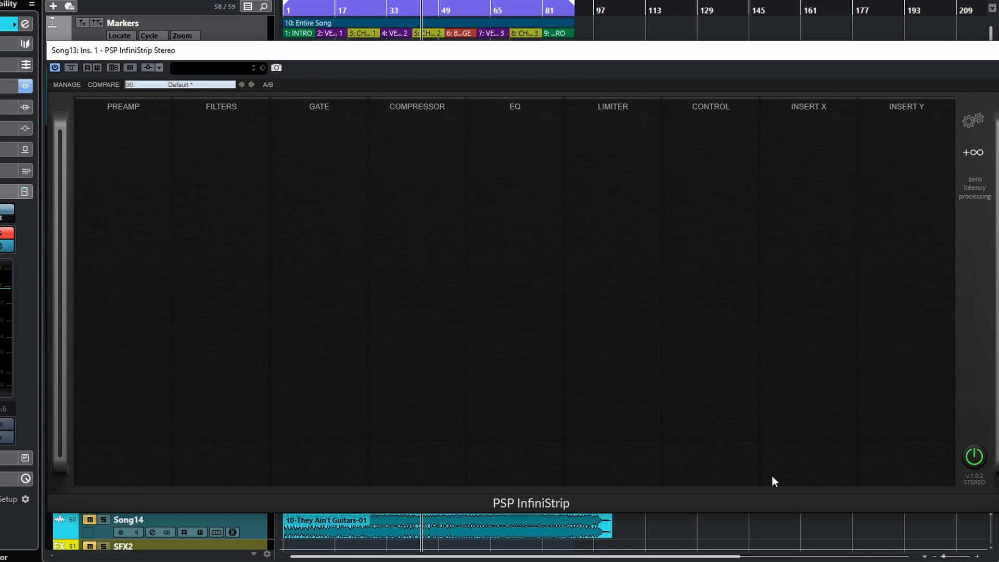
Move FET Pressor behind the empty Limiter slot and Pre 80s to the very end of the strip.
left_click_drag(350, 55, 333, 76)
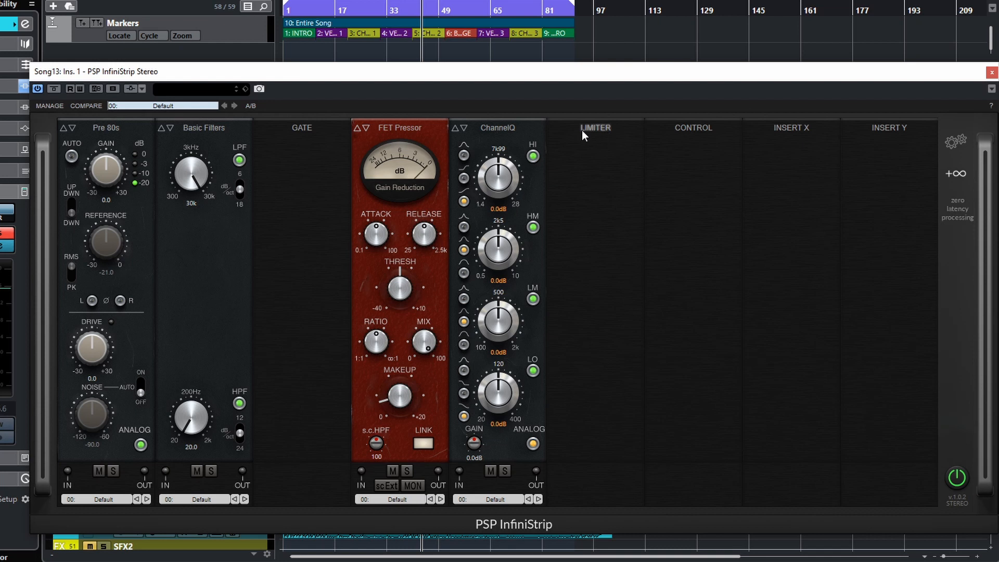
left_click_drag(420, 128, 573, 149)
left_click_drag(89, 133, 872, 139)
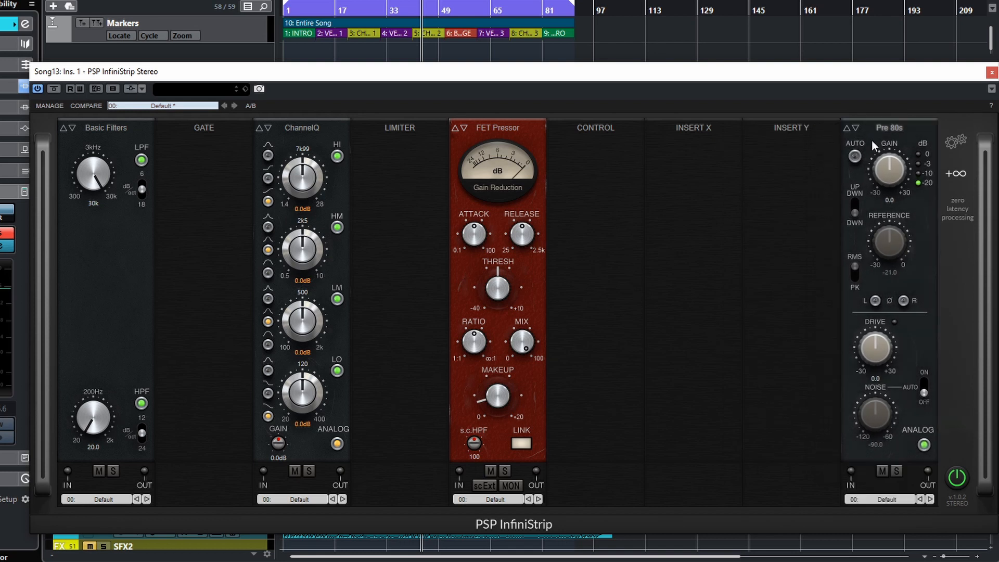
Rearrange the strip with Pre 80s back in front, FET Pressor ahead of ChannelQ and the Control slot last.
left_click_drag(311, 135, 342, 144)
left_click_drag(892, 133, 115, 153)
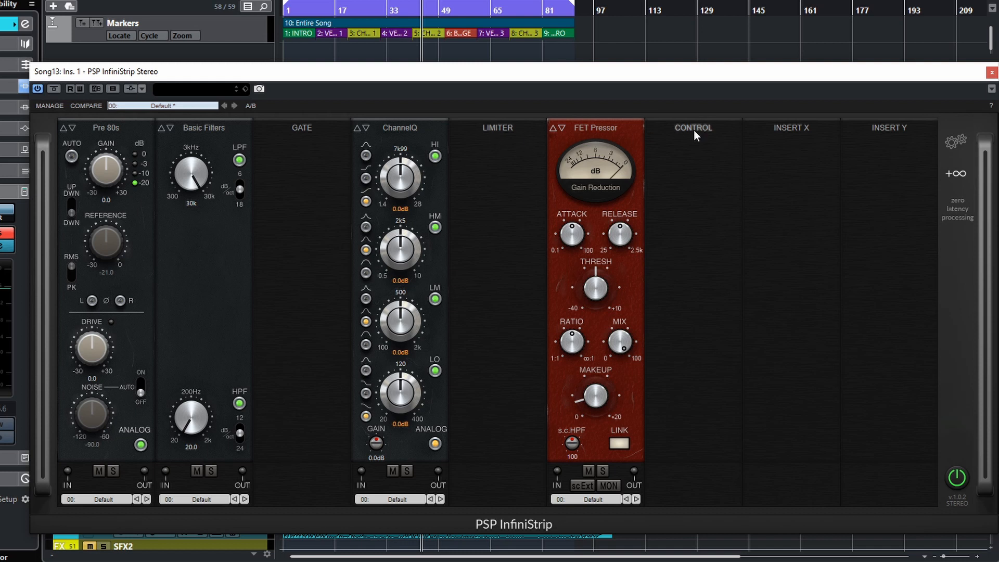
left_click_drag(698, 130, 894, 133)
left_click_drag(588, 127, 460, 139)
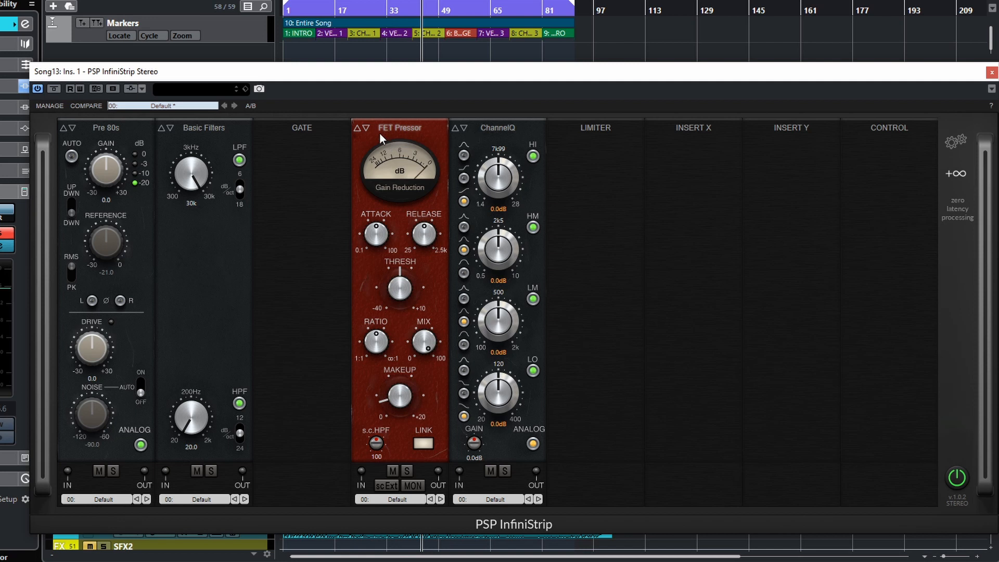
Load PreQursor in Insert X and reorder the modules to ChannelQ, FET Pressor, PreQursor.
left_click(697, 130)
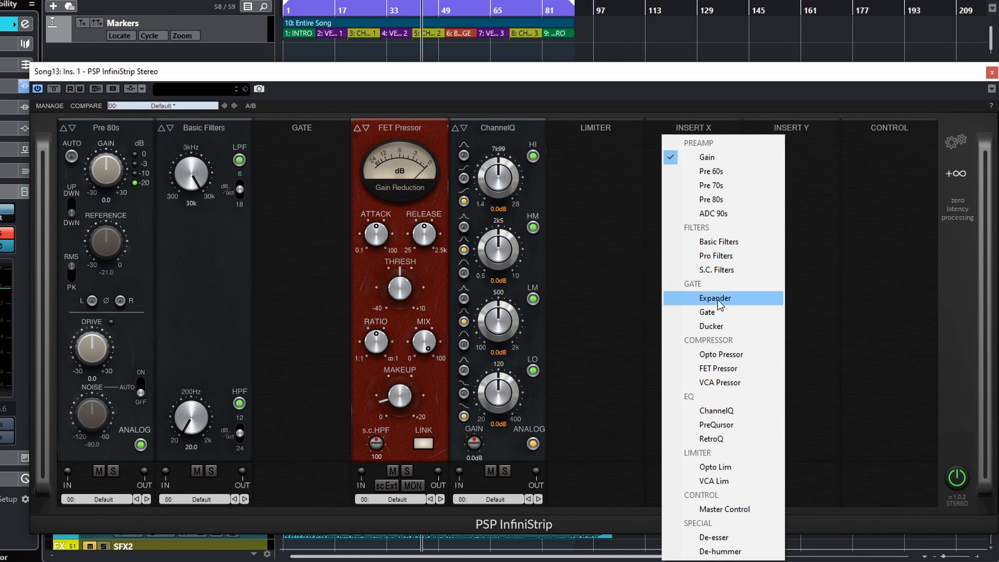
left_click(720, 426)
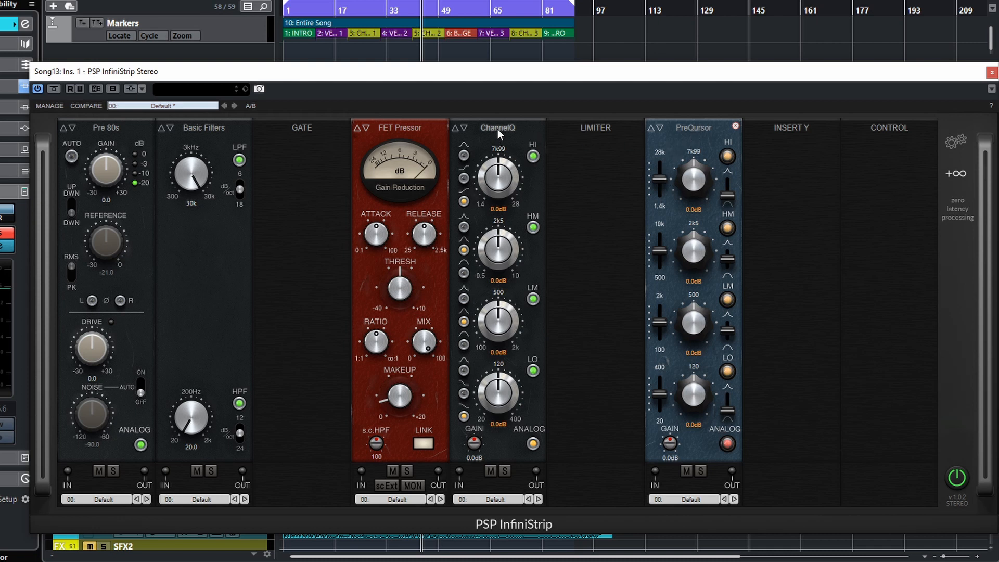
left_click_drag(505, 126, 400, 140)
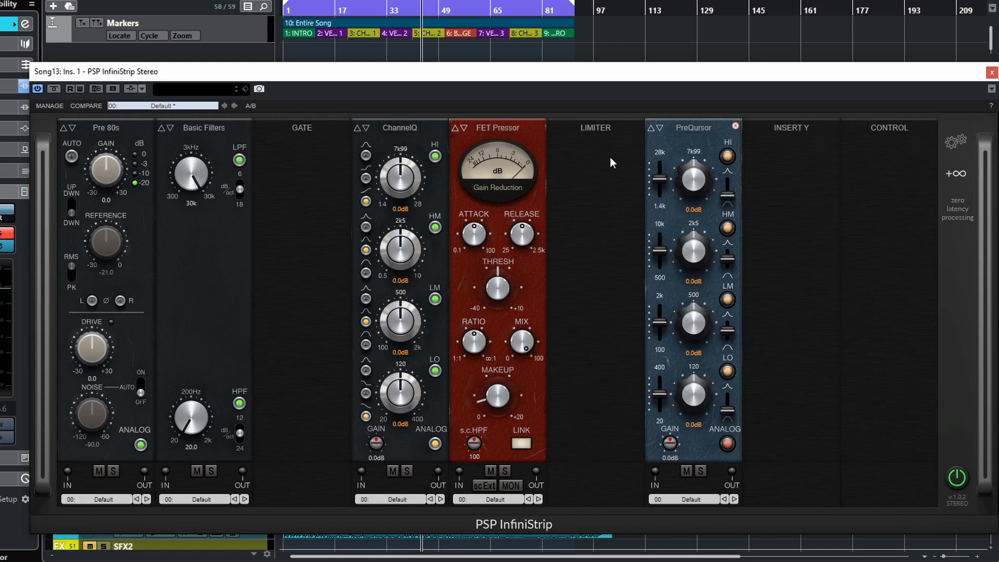
left_click_drag(691, 131, 598, 142)
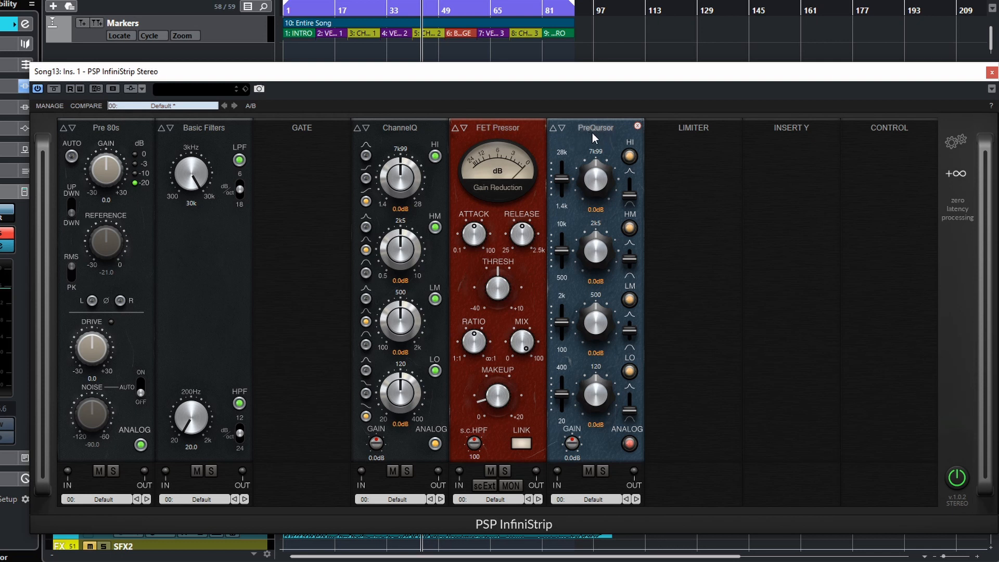
Load Opto Lim in the Limiter slot and Master Control in the Control slot.
left_click(697, 128)
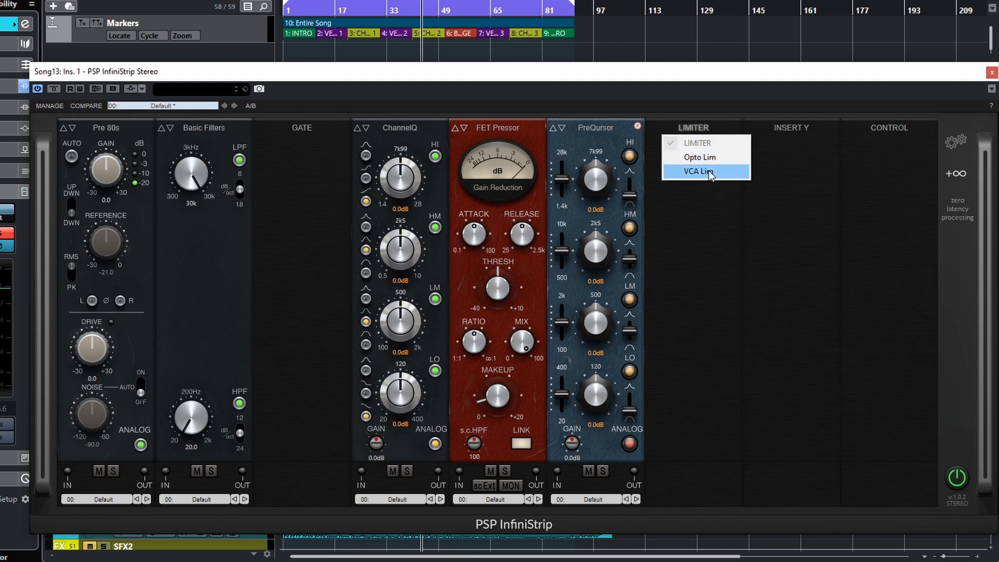
left_click(706, 160)
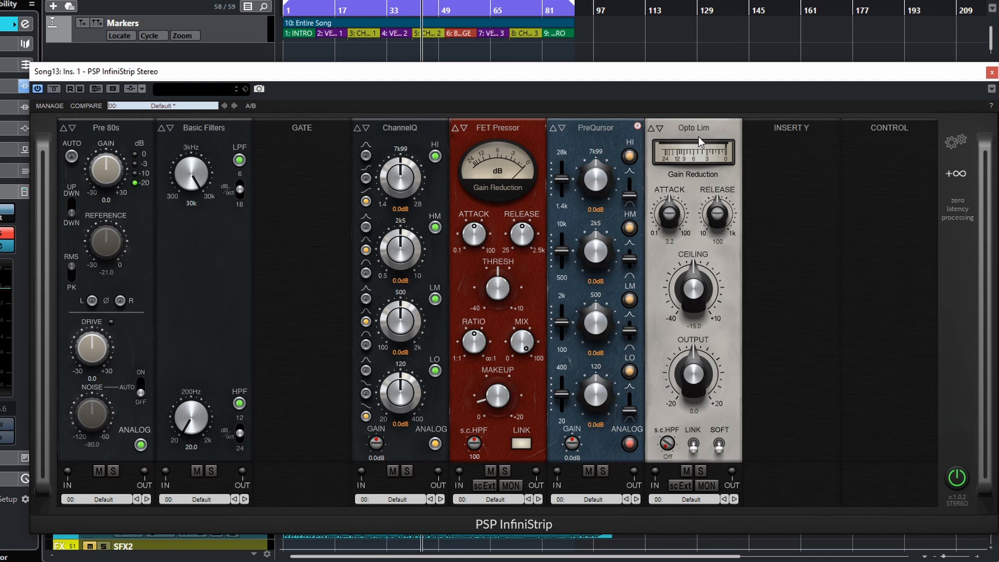
left_click(883, 130)
left_click(902, 156)
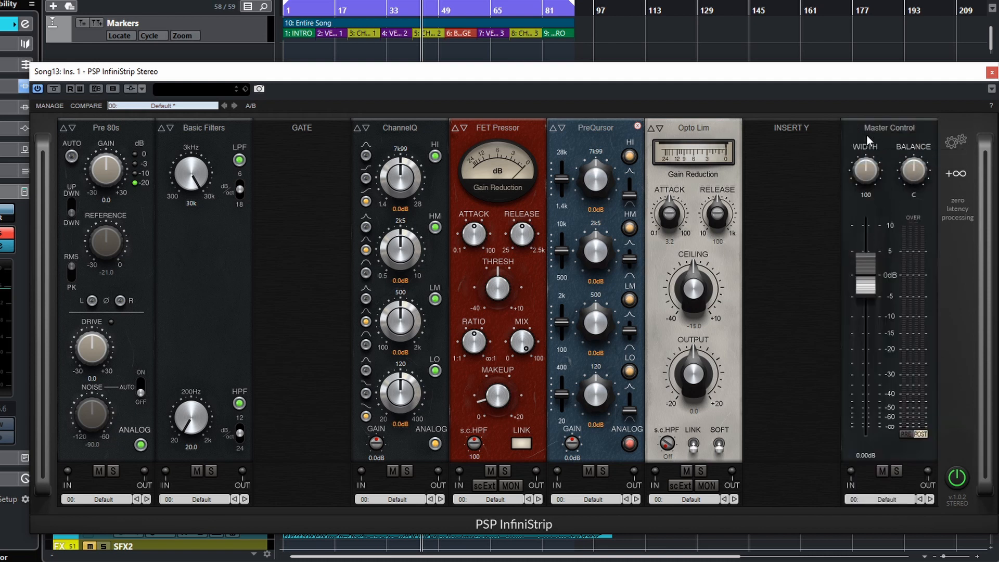
left_click(692, 130)
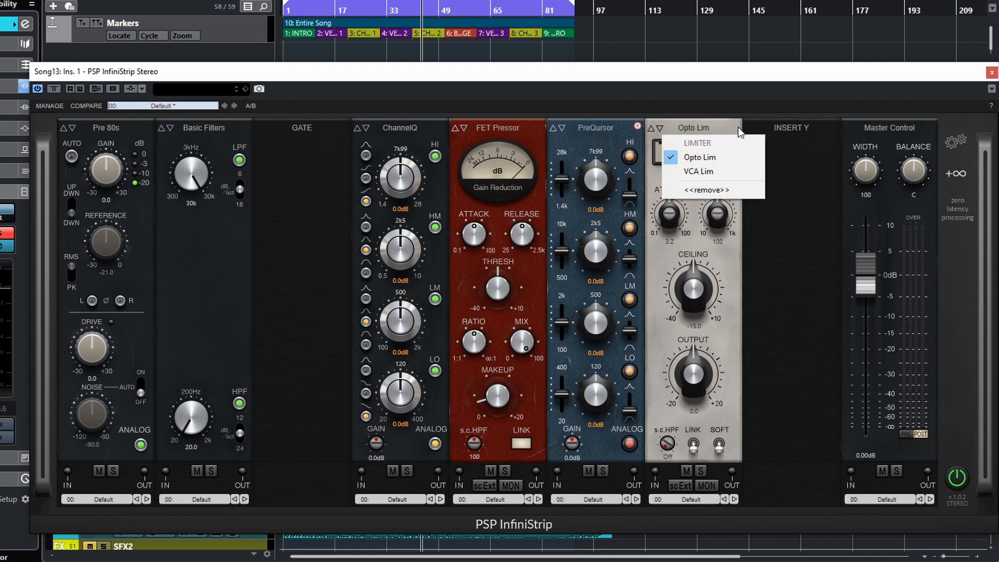
left_click(714, 123)
Load Opto Pressor in Insert Y and move it directly after FET Pressor.
left_click(795, 132)
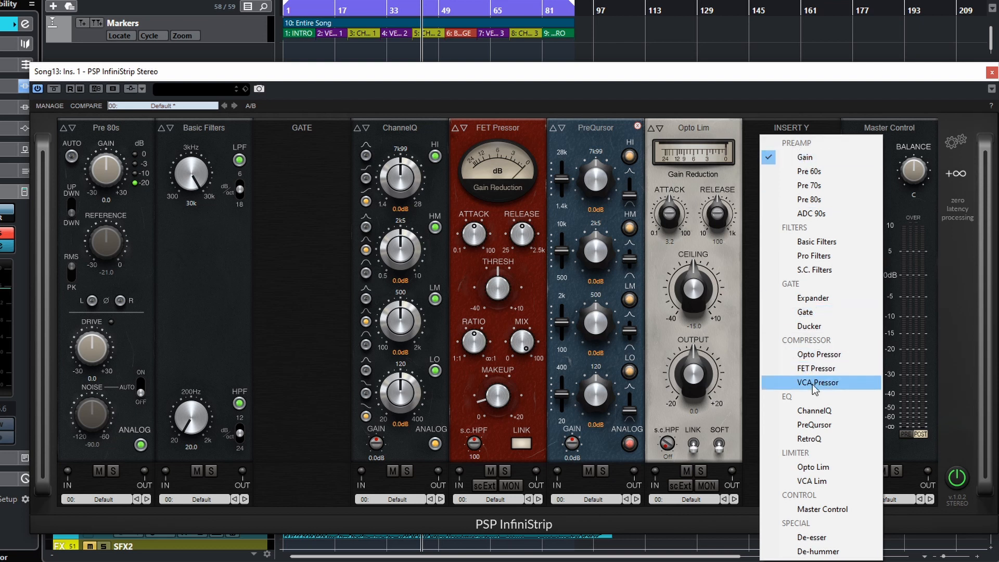
left_click(822, 355)
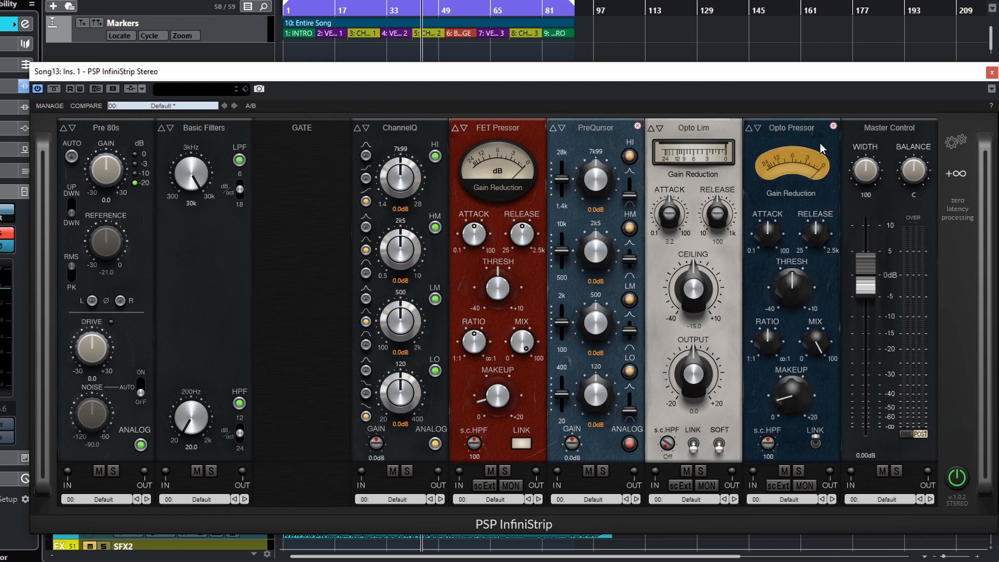
left_click_drag(820, 142, 626, 154)
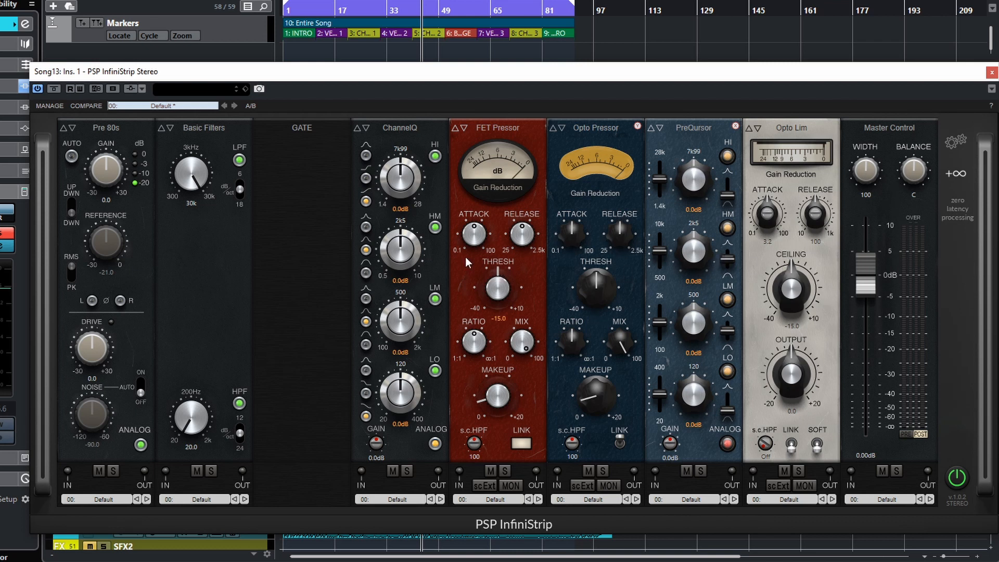
Load the Gate module in the empty Gate slot.
left_click(295, 129)
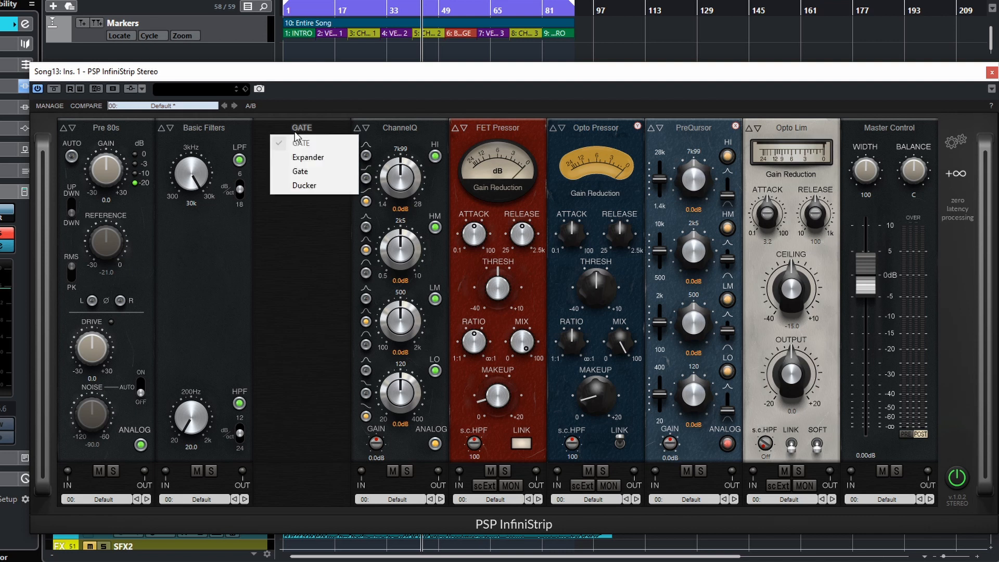
left_click(306, 170)
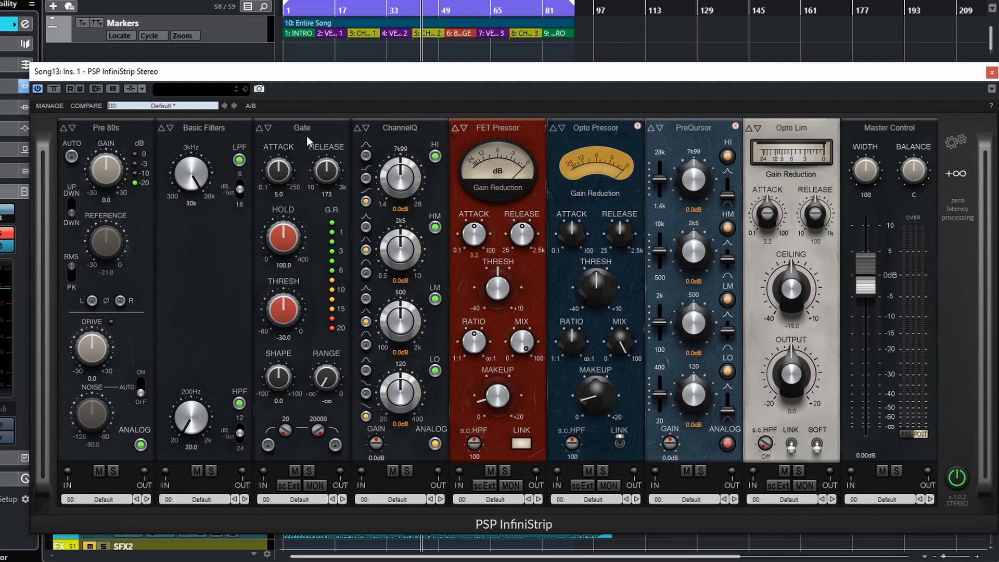
Play the song and switch the plug-in's host bypass on and off to compare the sound.
left_click_drag(307, 136, 193, 180)
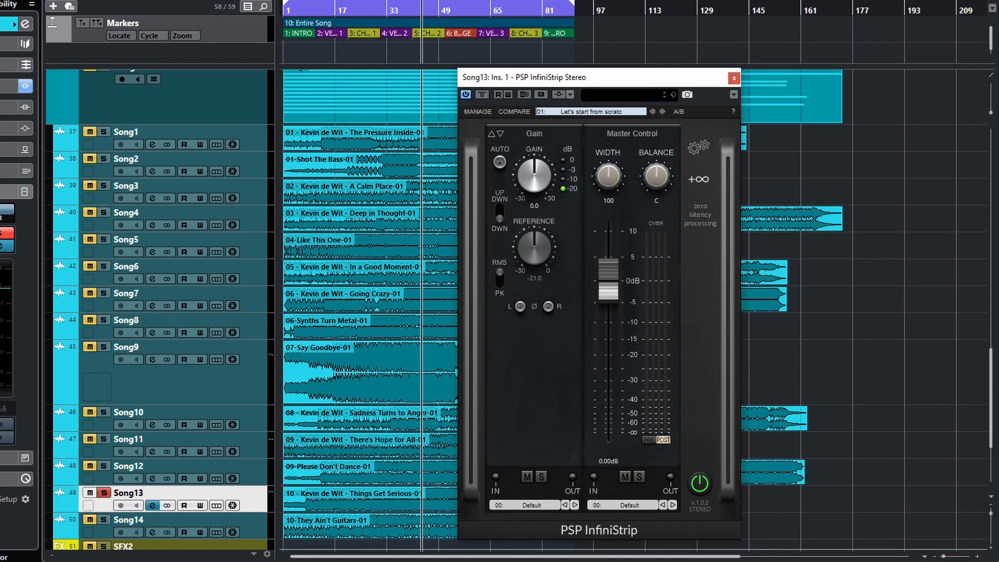
left_click(483, 95)
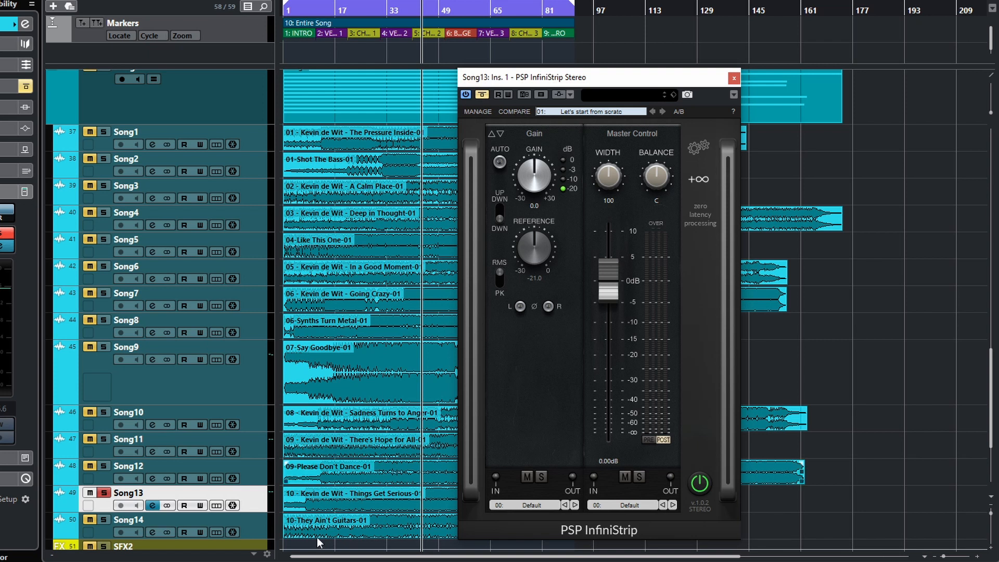
key("space")
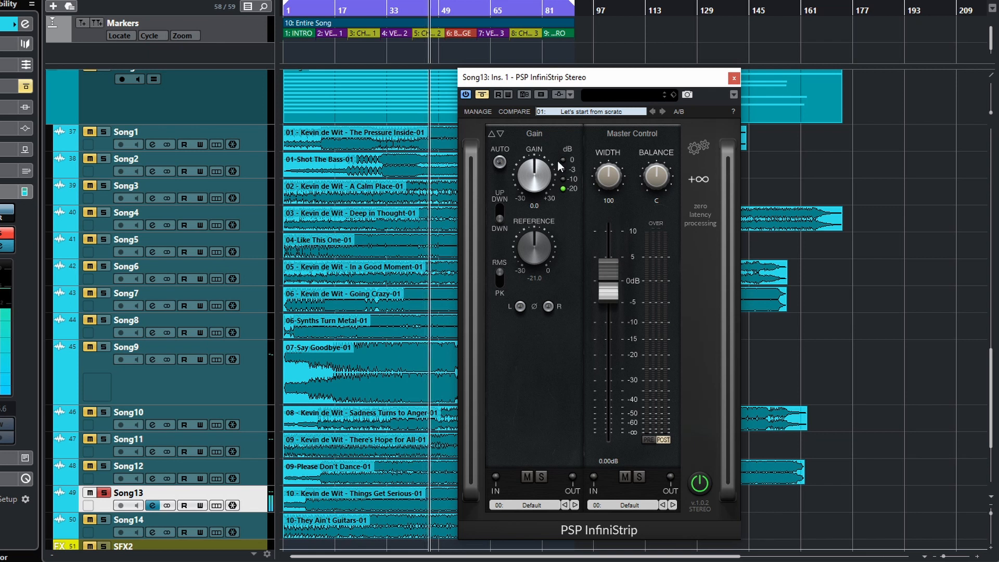
left_click(483, 94)
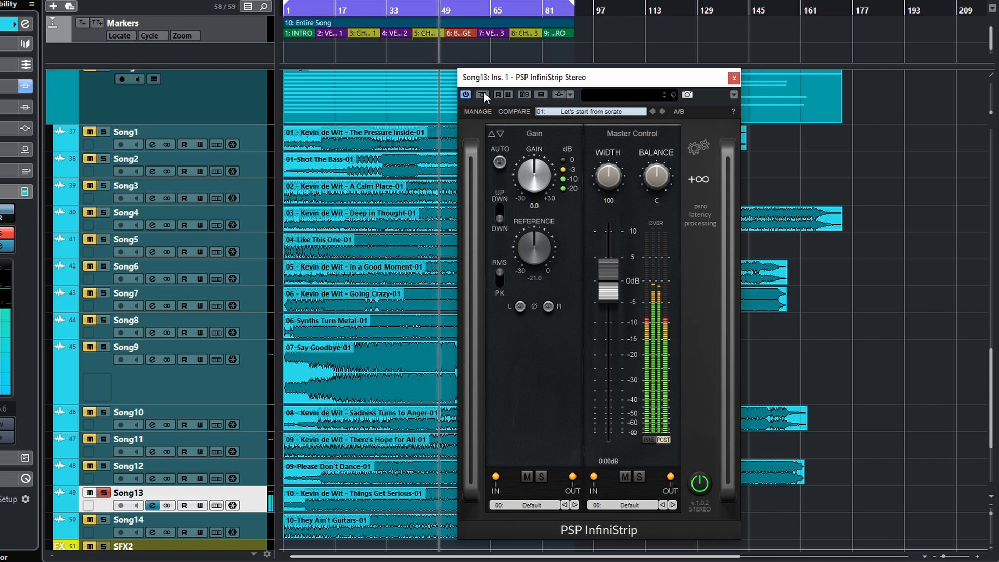
left_click(482, 94)
left_click(483, 95)
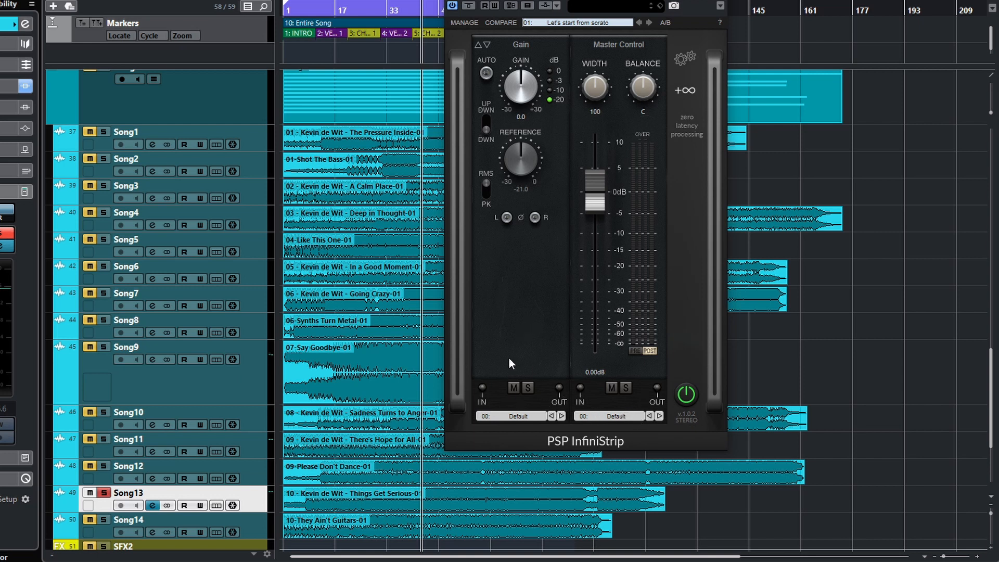
Mute and unmute the Gain module, and lower its gain to about -11.6.
left_click(514, 388)
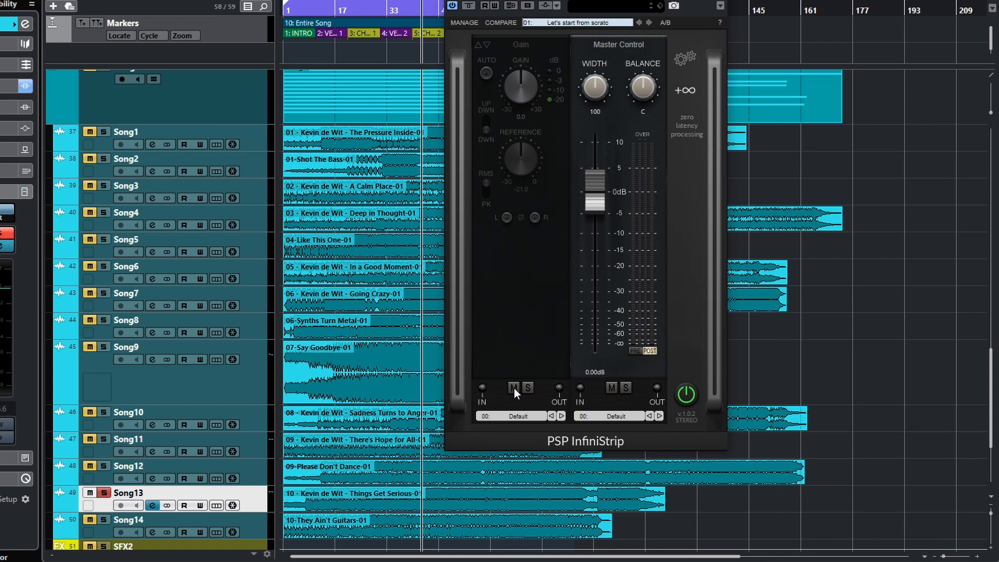
left_click(514, 388)
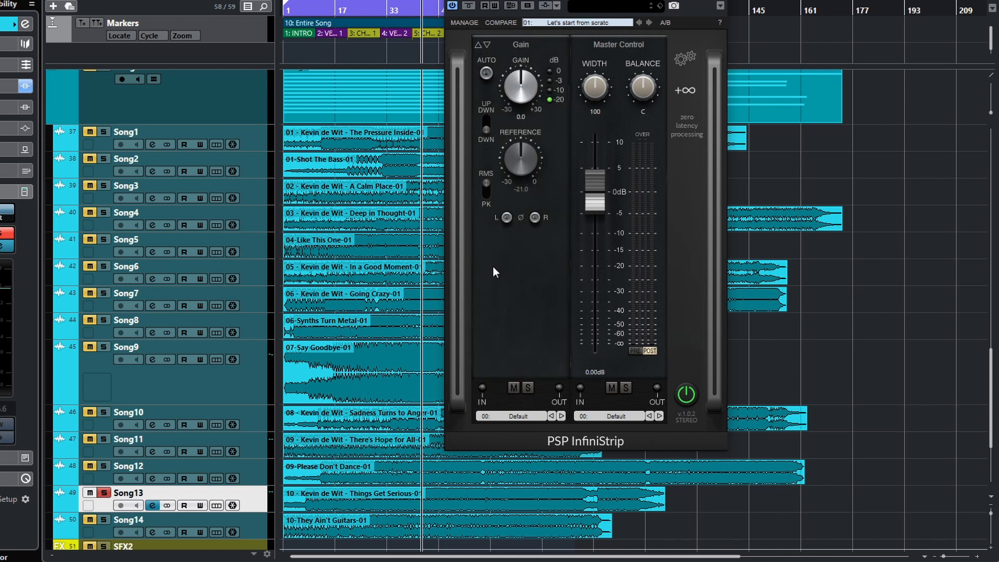
left_click_drag(510, 94, 507, 122)
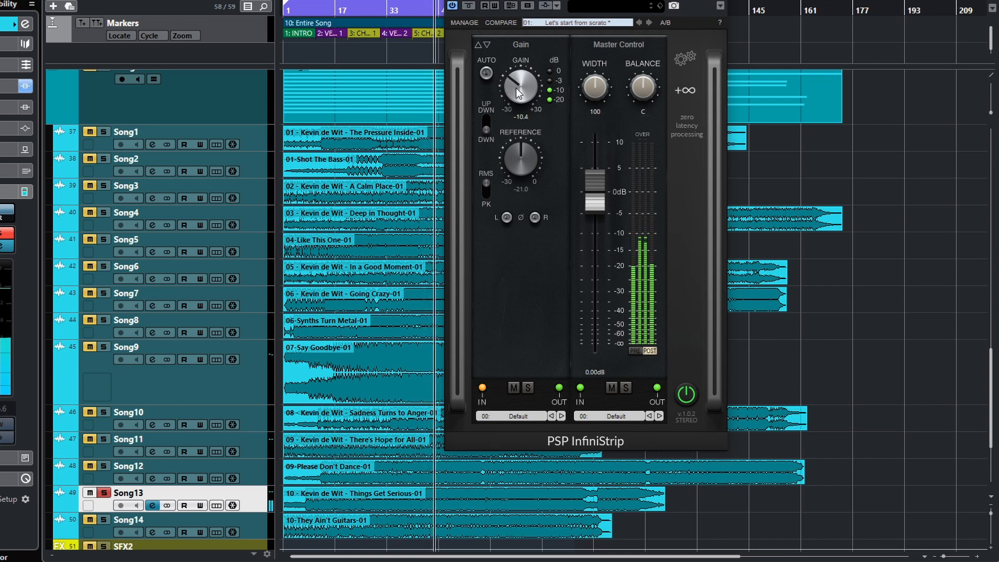
Mute and unmute the Gain module during playback, and toggle its solo on and off.
left_click(514, 388)
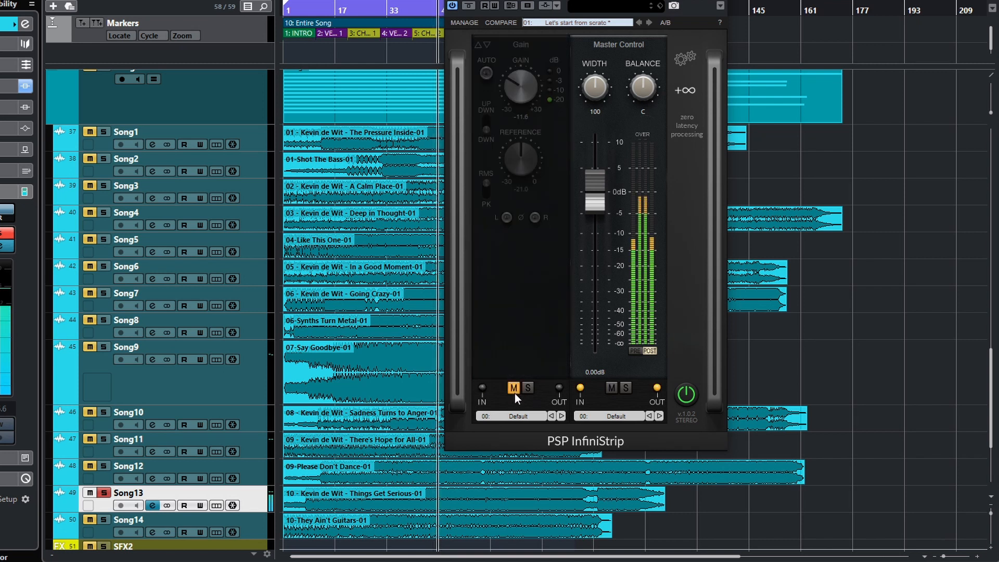
left_click(513, 385)
left_click(514, 386)
left_click(513, 385)
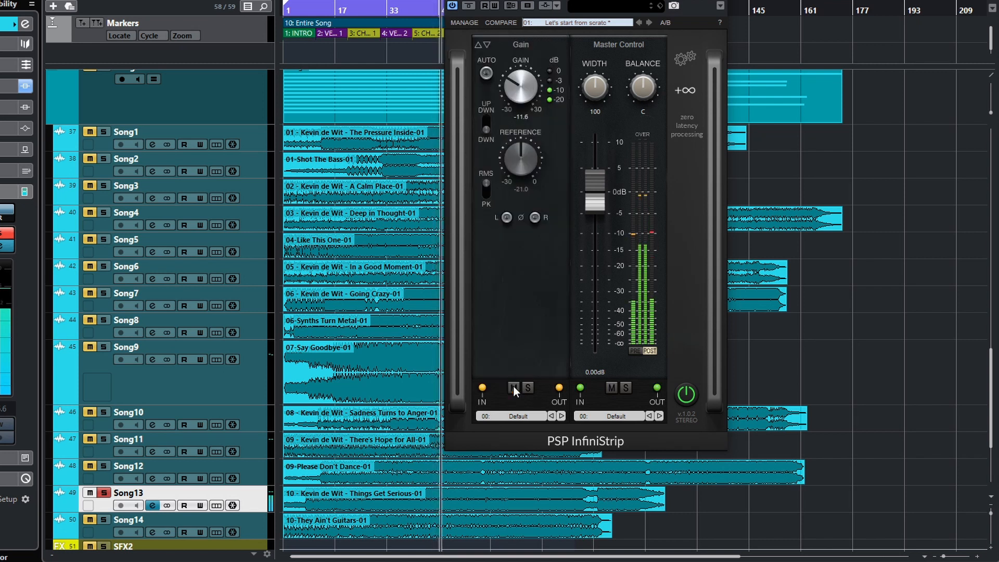
left_click(528, 390)
left_click(530, 392)
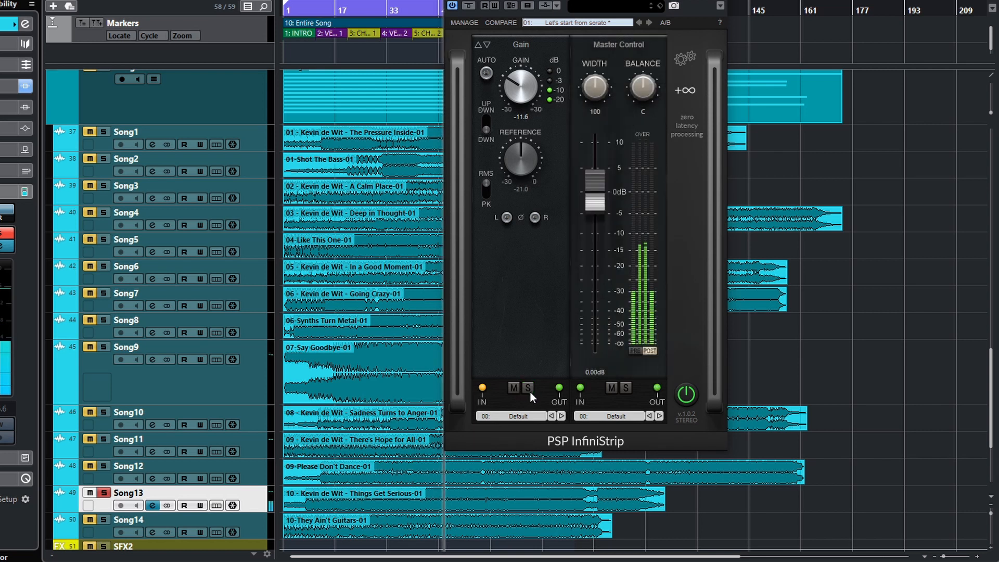
Add the Basic Filters module and lower its low-pass frequency to about 608 Hz.
left_click(684, 90)
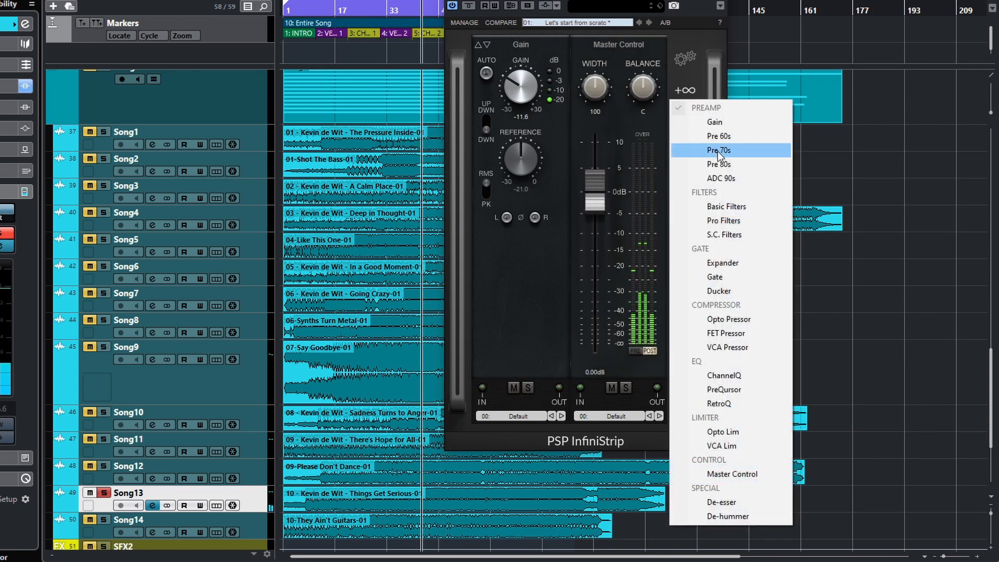
left_click(718, 208)
left_click_drag(598, 101, 614, 246)
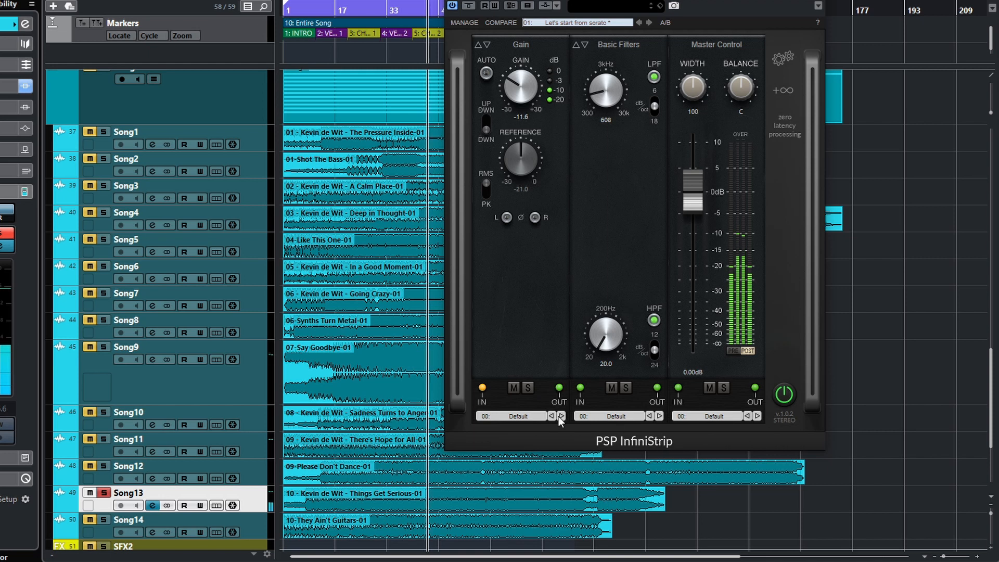
Audition the strip by muting and unmuting Basic Filters, and by soloing and unsoloing Gain.
left_click(613, 391)
left_click(613, 391)
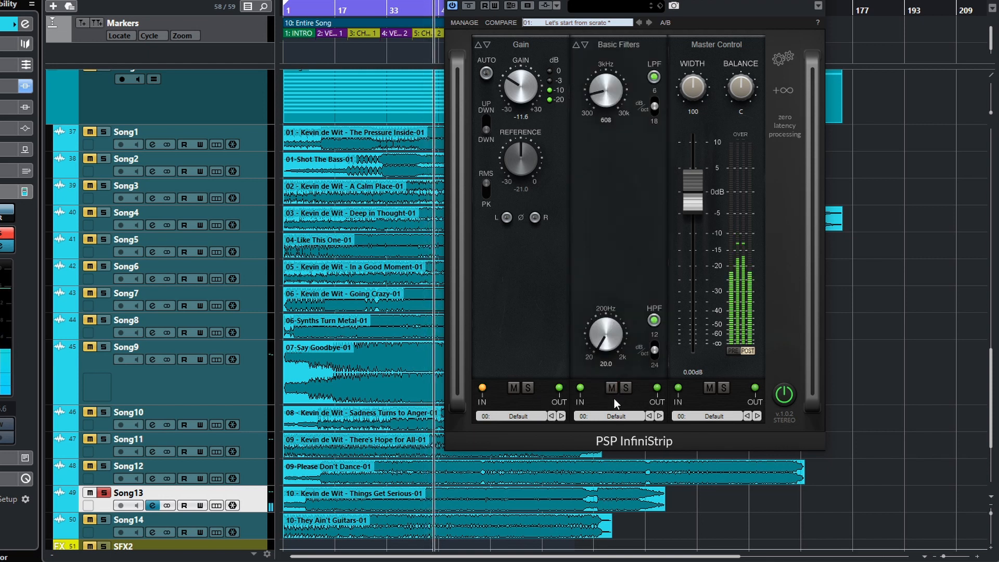
left_click(530, 388)
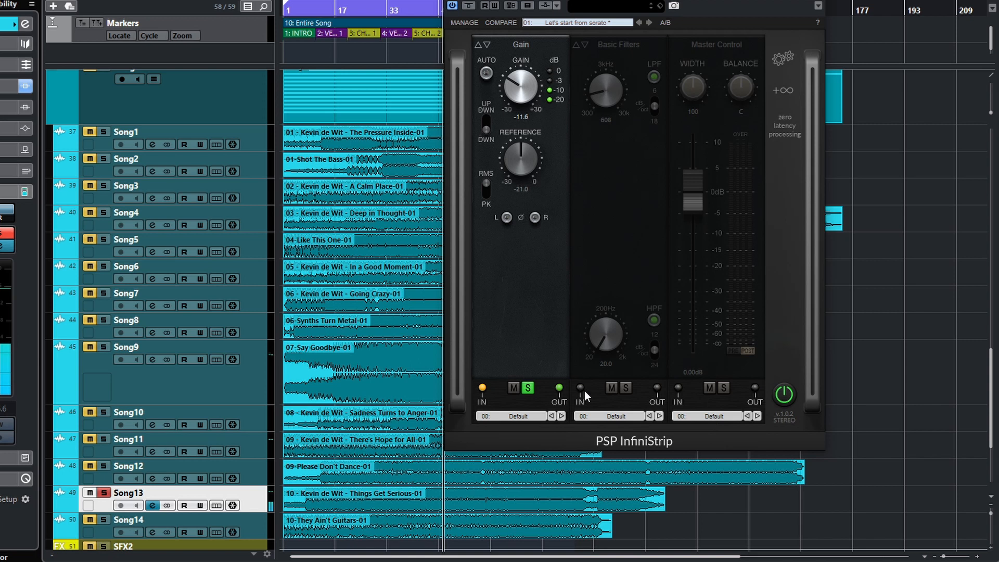
left_click(527, 388)
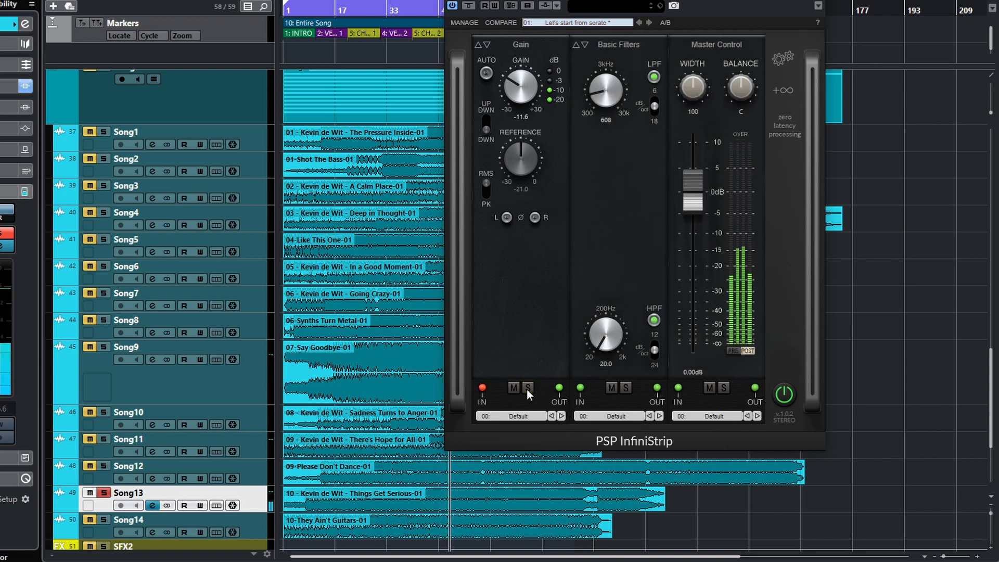
Solo Gain, Basic Filters and Master Control together, and clear the three solos again.
left_click(527, 388)
left_click(626, 388)
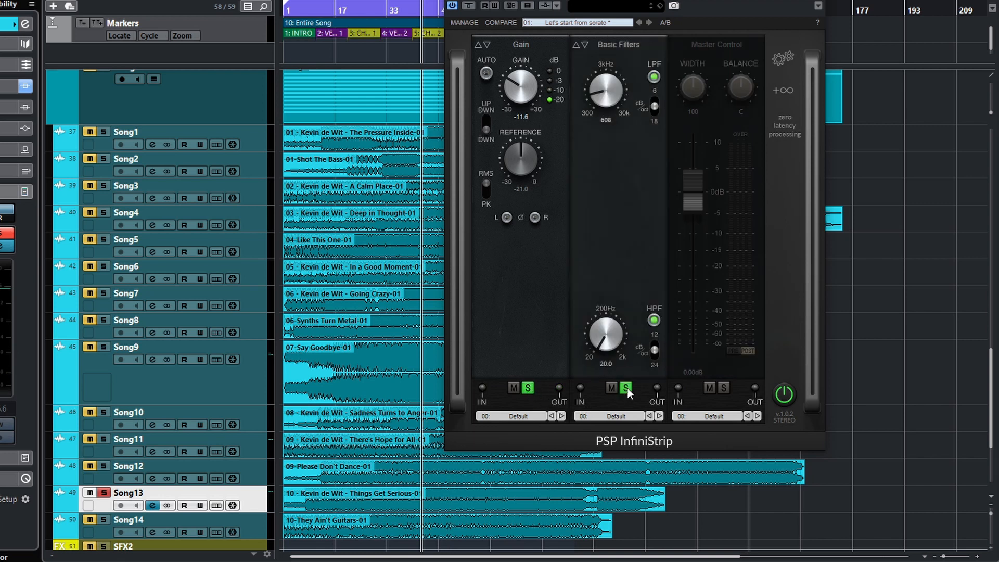
left_click(729, 388)
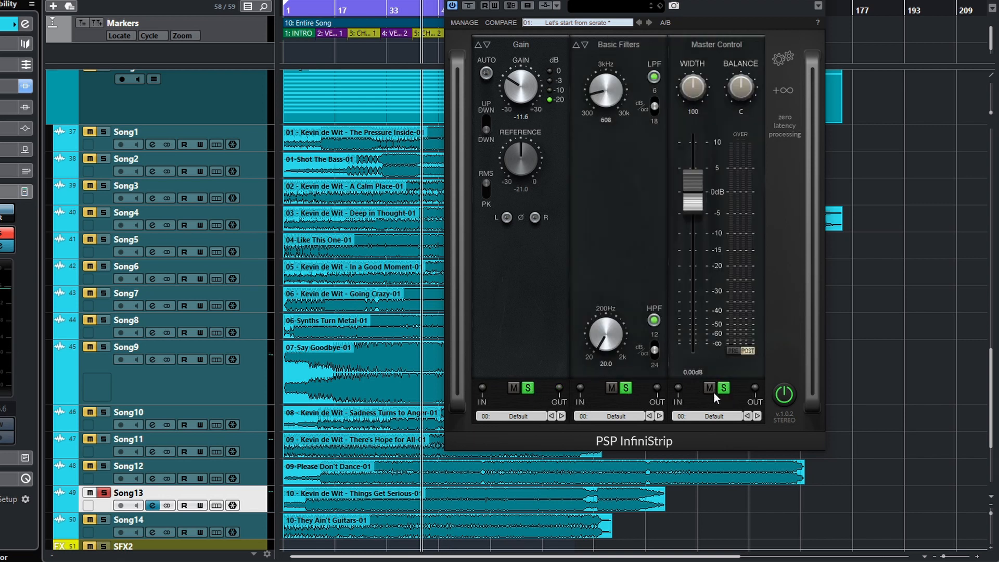
left_click(728, 388)
left_click(626, 388)
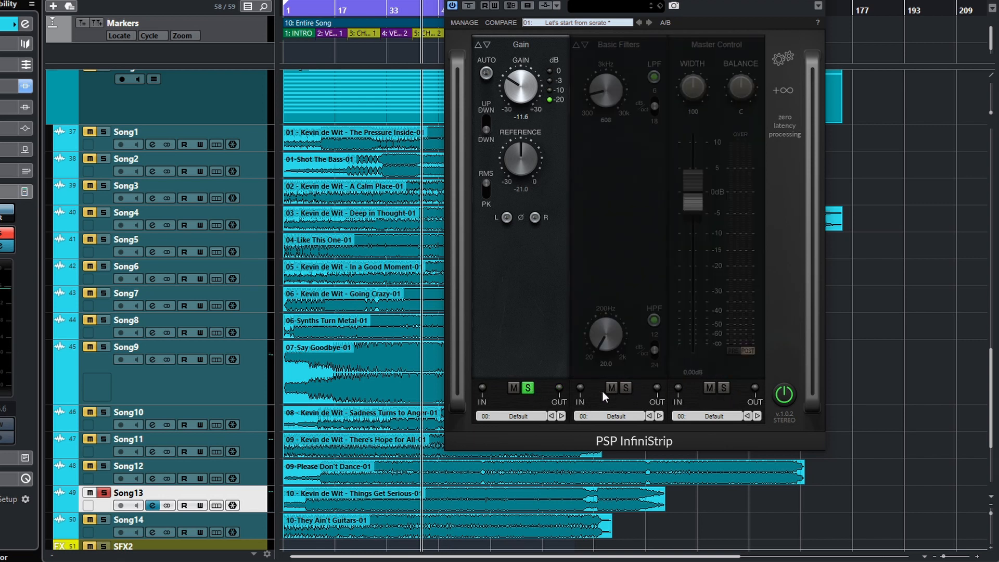
left_click(526, 389)
Mute the Basic Filters and Gain modules together, and unmute both.
left_click(611, 388)
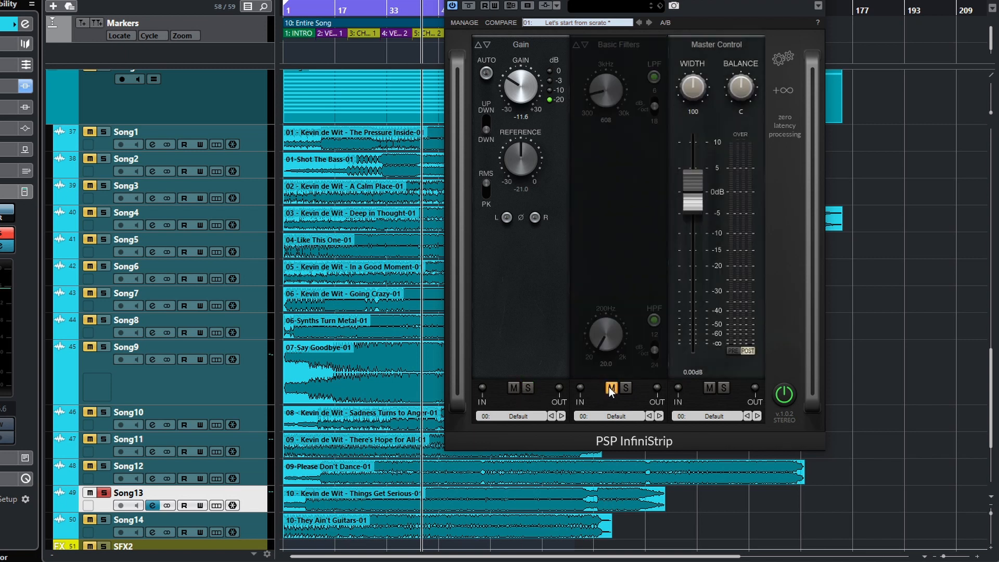
left_click(514, 388)
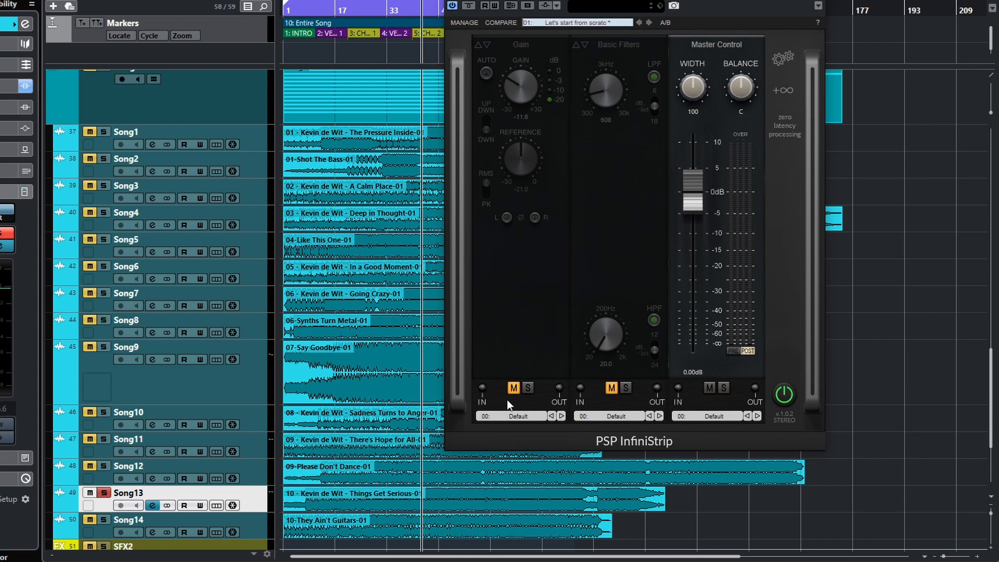
left_click(510, 388)
left_click(613, 389)
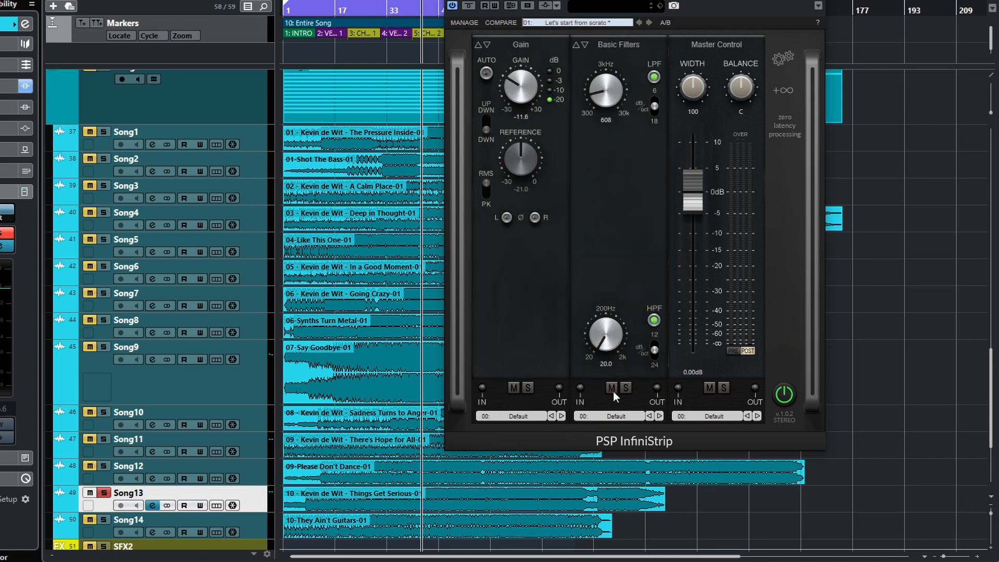
Browse the drum presets and the Gain module's presets, and swap Gain for Pre 60s in the preamp slot.
left_click(614, 415)
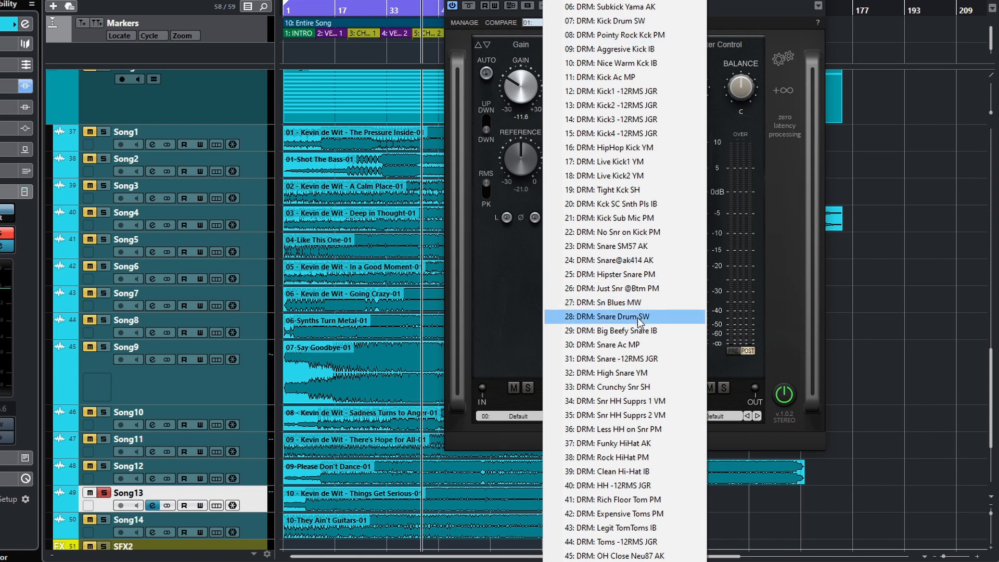
left_click(763, 2)
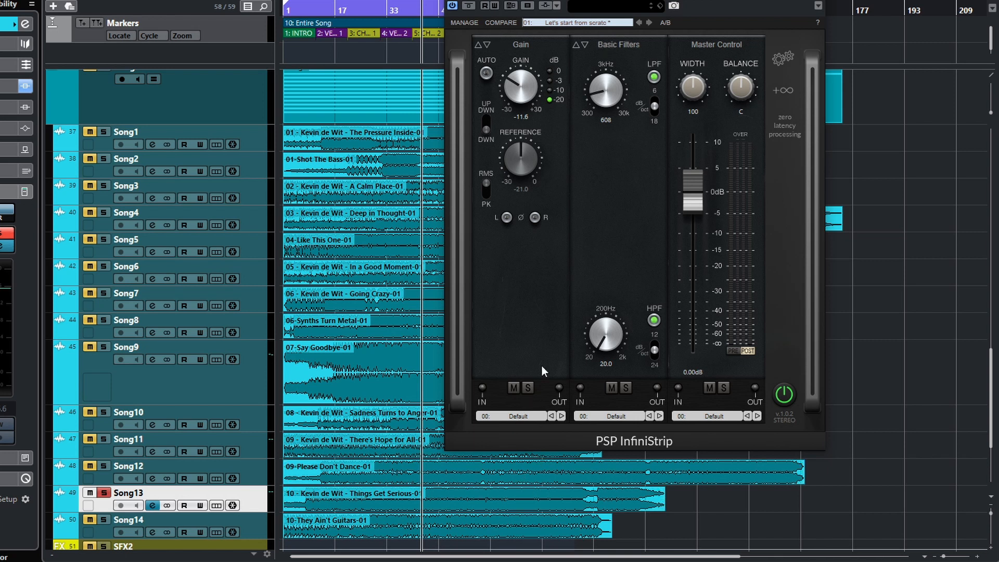
left_click(532, 415)
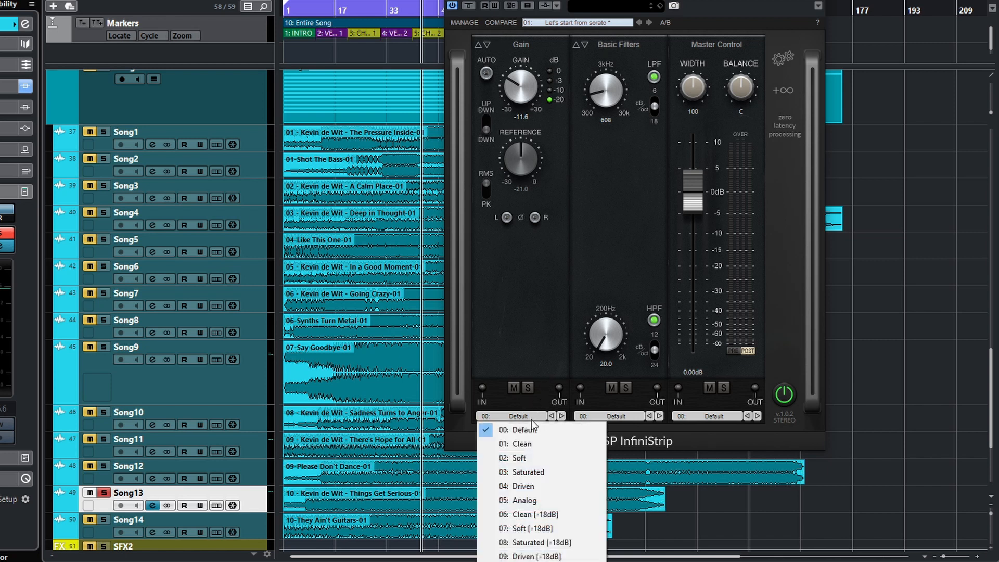
left_click(517, 448)
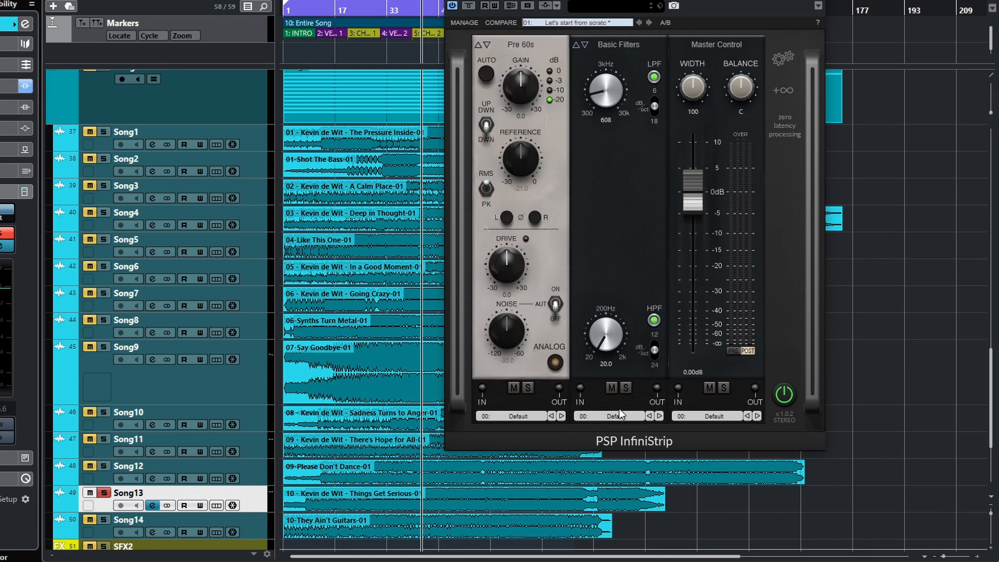
Try the Vocal Basic preset on Basic Filters, and return it to Default with the low-pass at about 846 Hz.
left_click(624, 416)
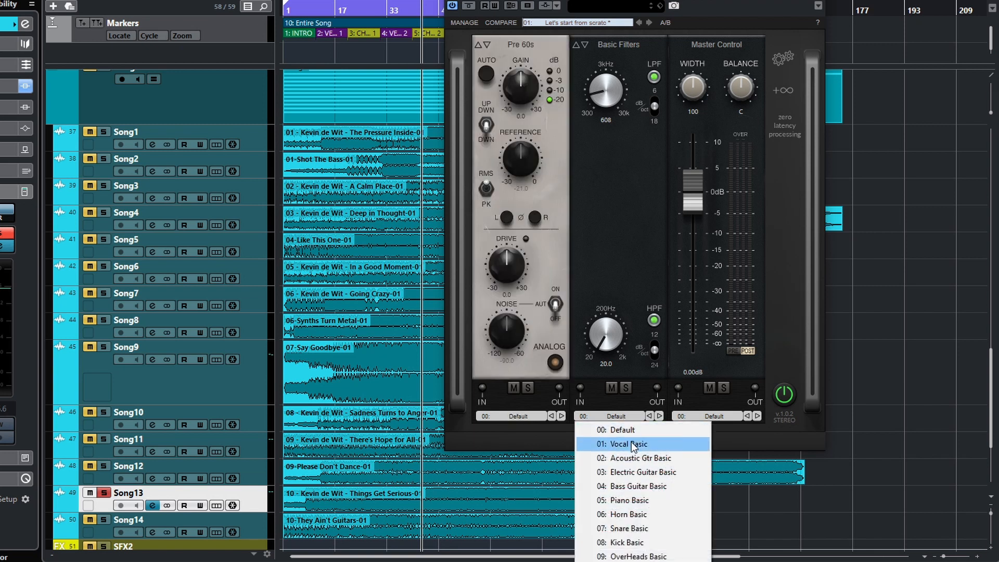
left_click(636, 444)
left_click(612, 420)
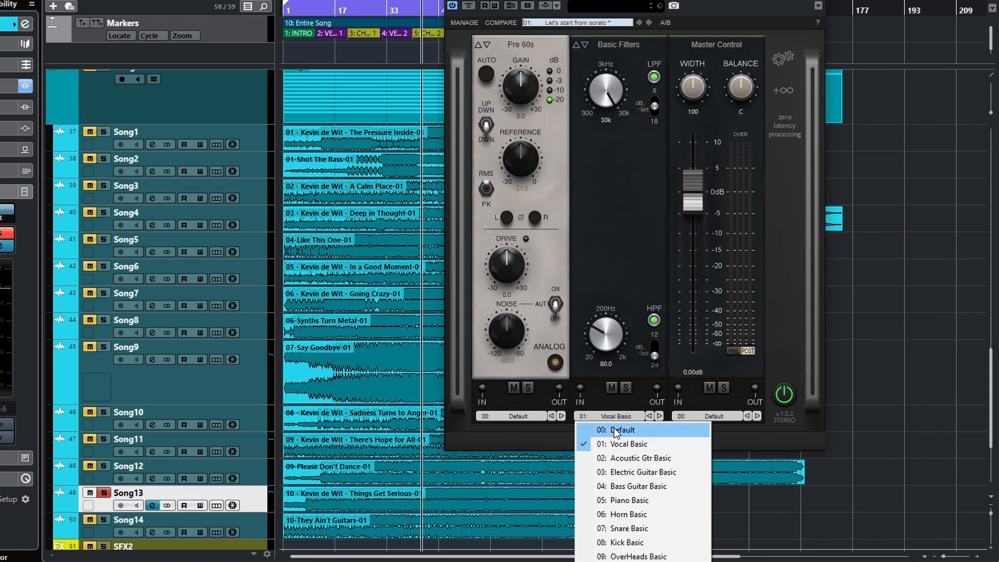
left_click(614, 426)
Add a second Basic Filters module after Master Control and replace it with Expander.
left_click(783, 90)
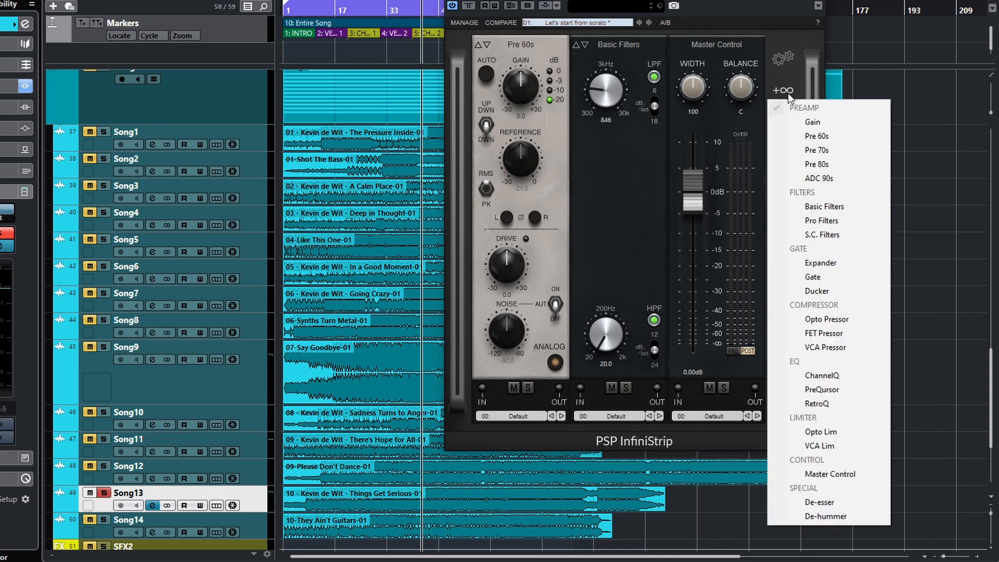
left_click(808, 207)
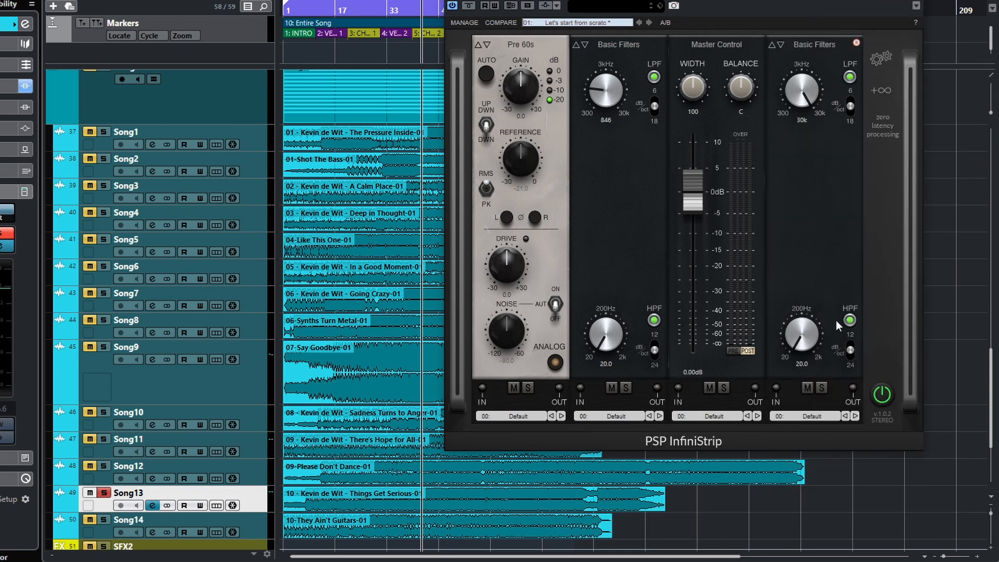
left_click(858, 45)
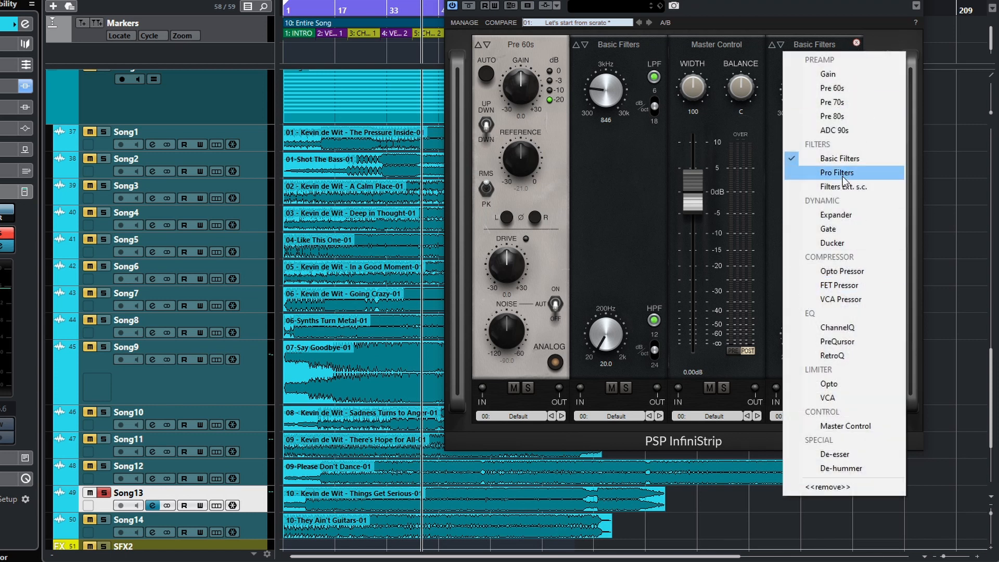
left_click(841, 214)
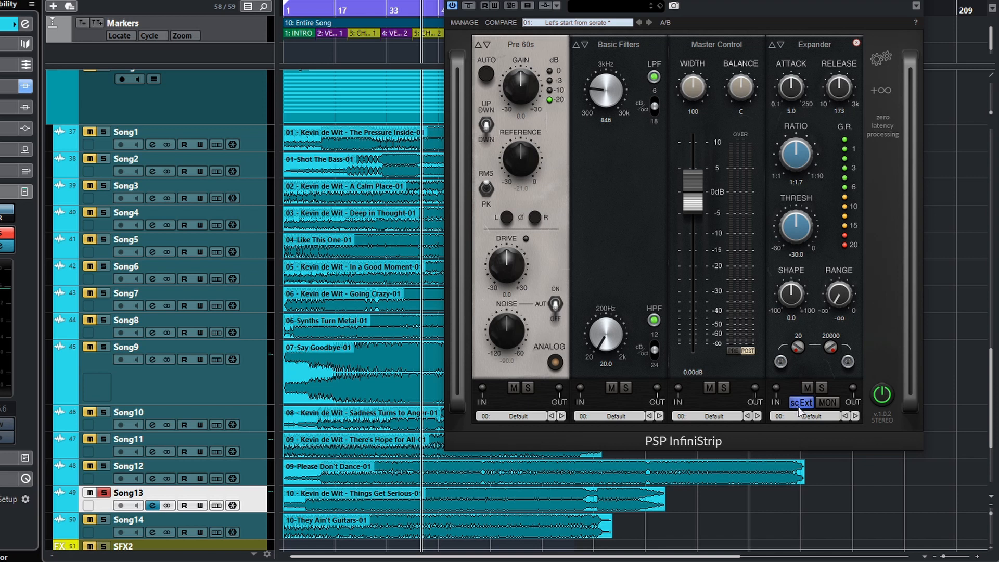
Activate the host's side-chain input for the plug-in and open the list of modules to add.
left_click(545, 6)
left_click(875, 89)
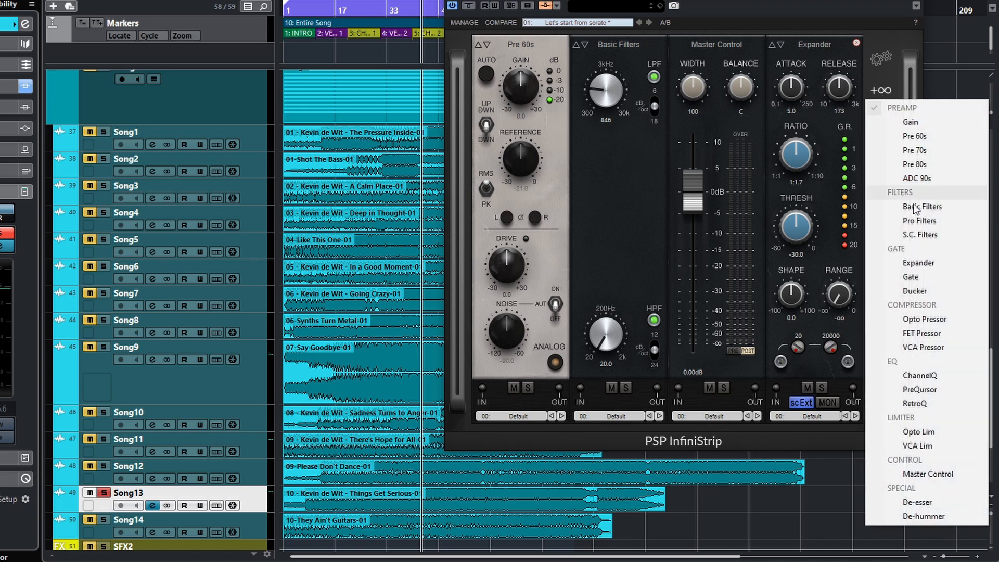
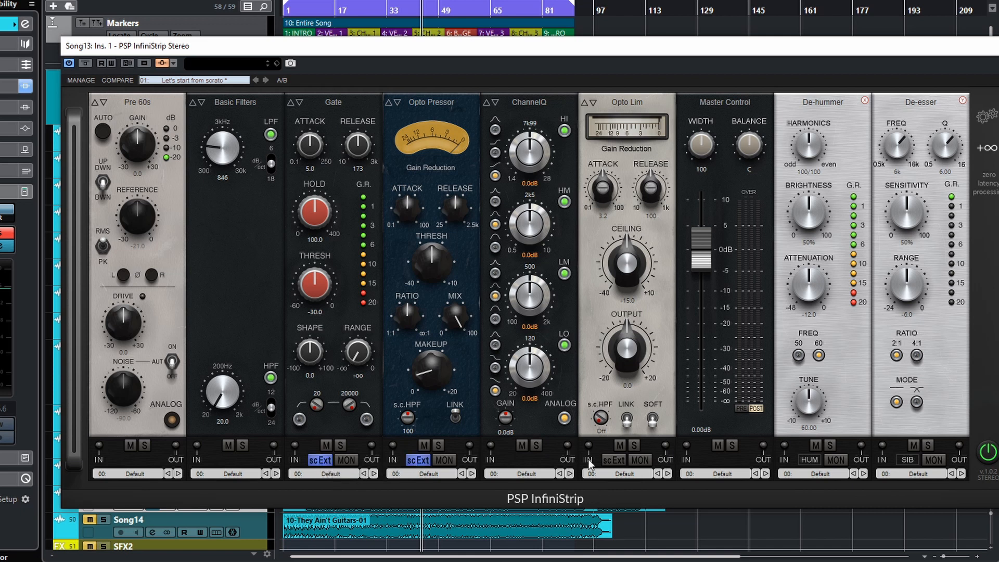
Toggle the external side-chain on Opto Lim, and leave it switched off on Gate and Opto Pressor.
left_click(628, 458)
left_click(628, 460)
left_click(605, 462)
left_click(318, 464)
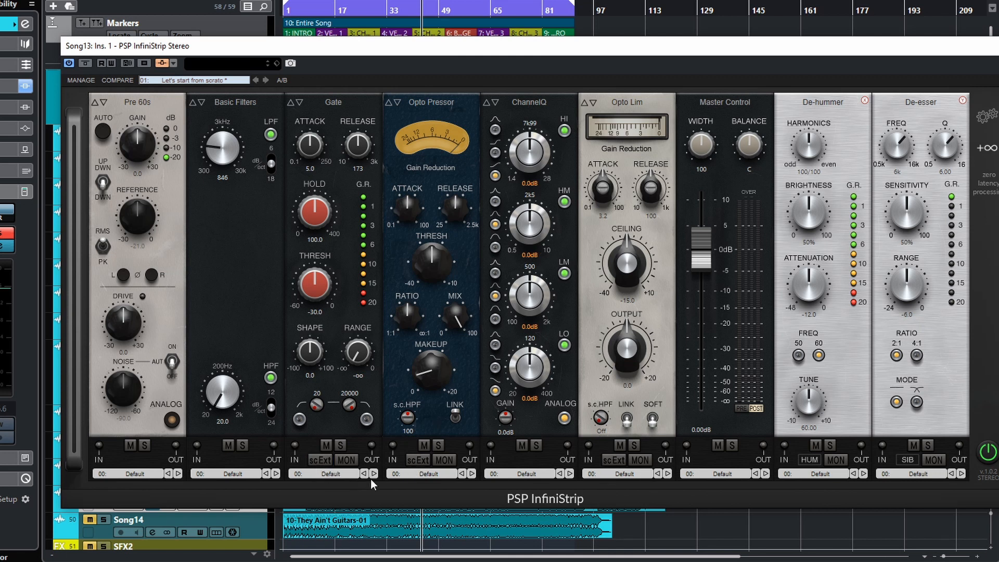
Inspect the host's side-chain input list, and briefly monitor the Gate module's side-chain signal with its external side-chain enabled.
left_click(172, 64)
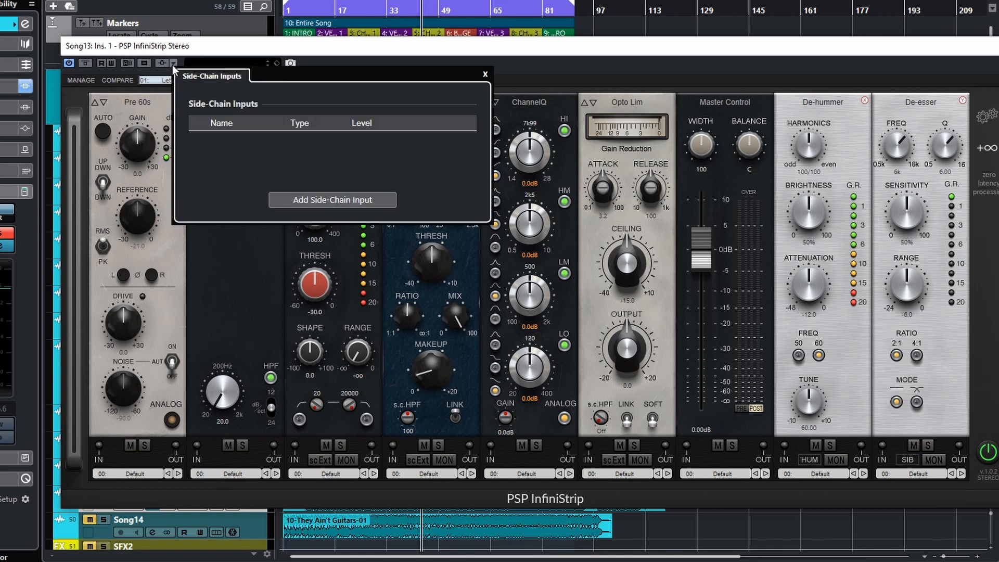
left_click(484, 74)
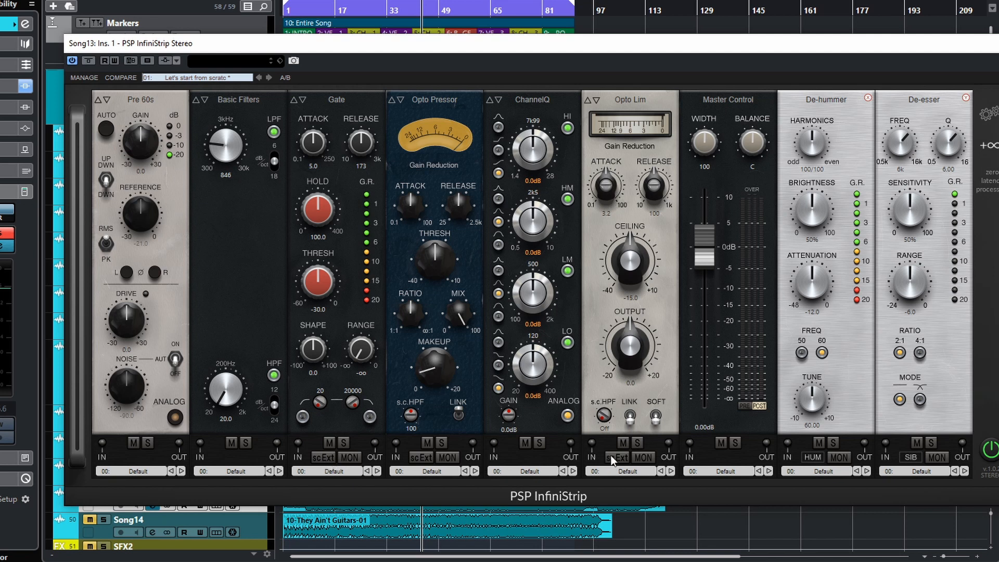
left_click(350, 458)
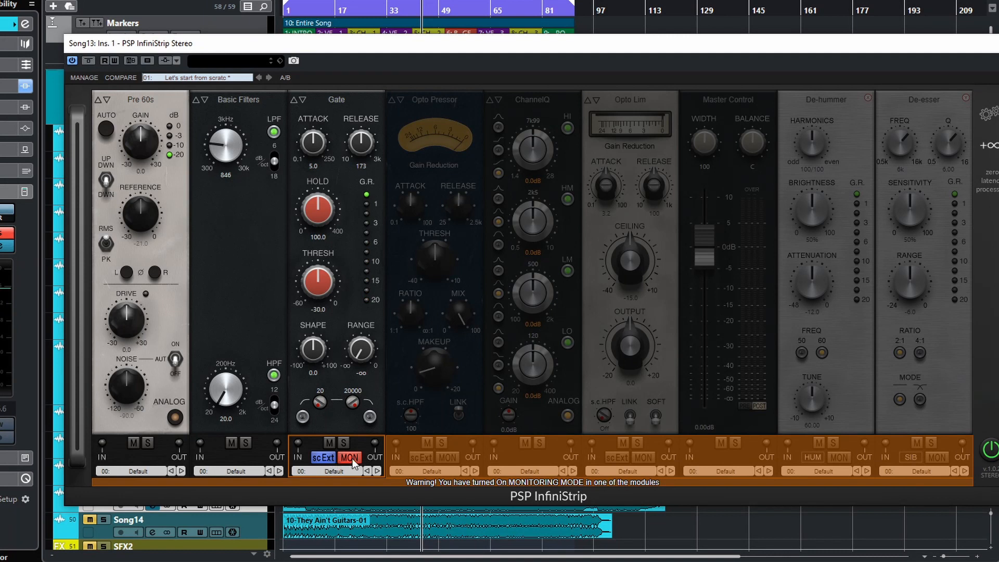
left_click(349, 458)
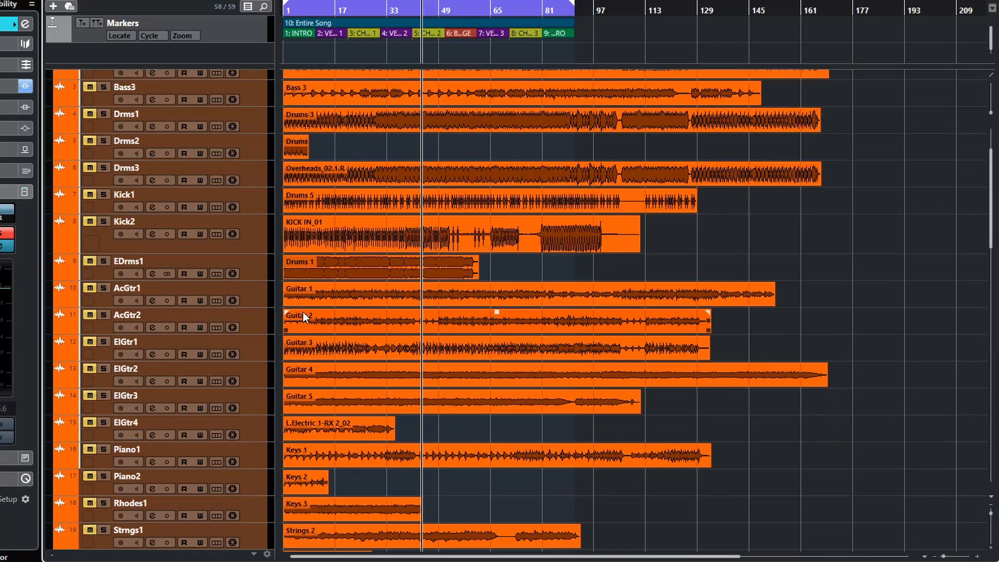
Check the Kick1 send in the host's side-chain inputs, and play the song with Opto Pressor soloed on external side-chain.
scroll(301, 314, "up", 3)
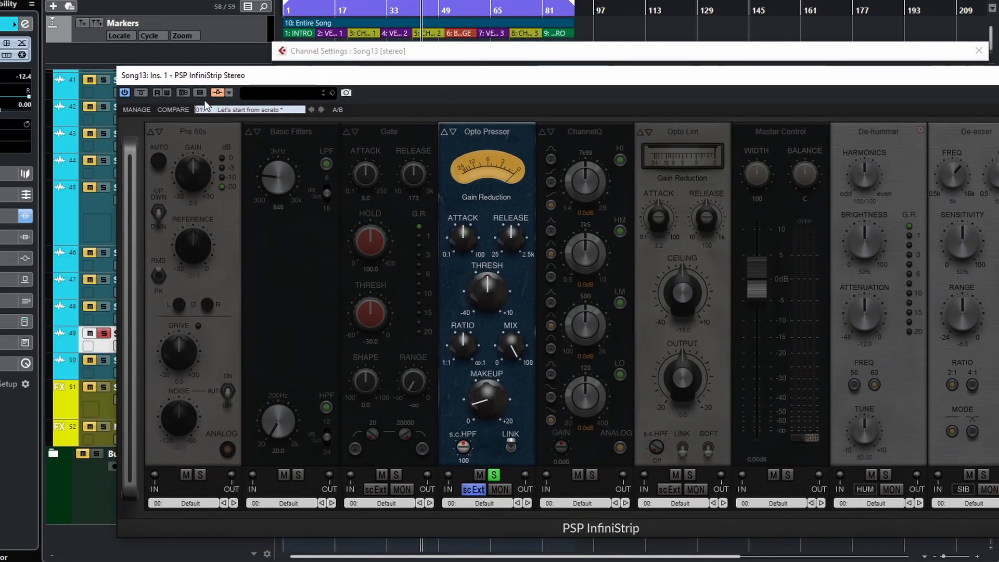
left_click(222, 95)
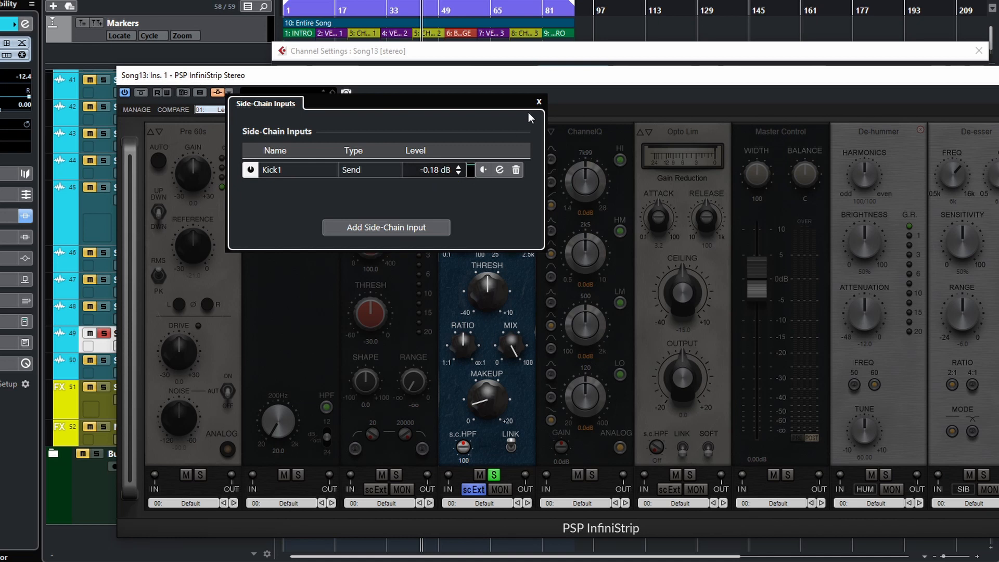
left_click(539, 103)
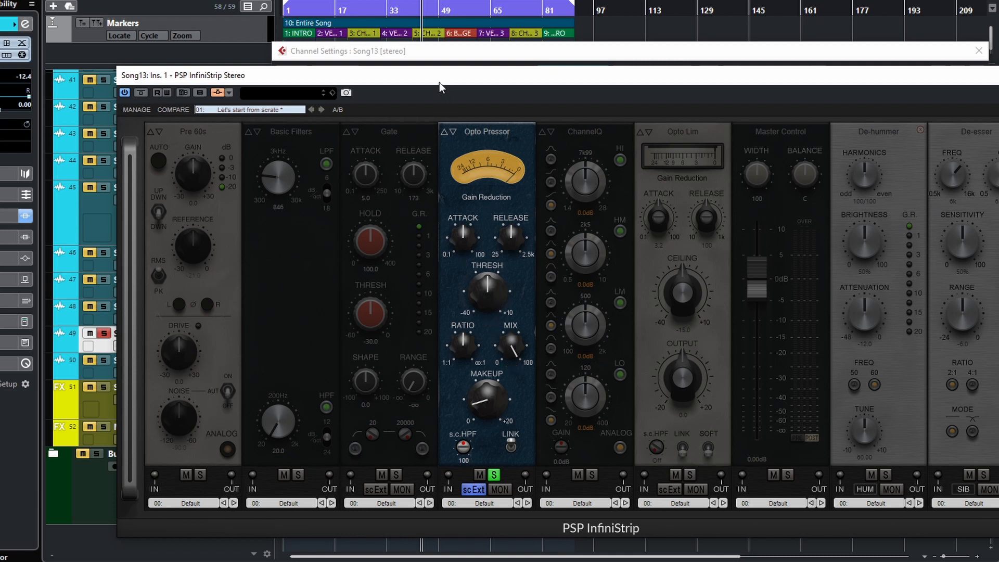
left_click_drag(439, 77, 461, 78)
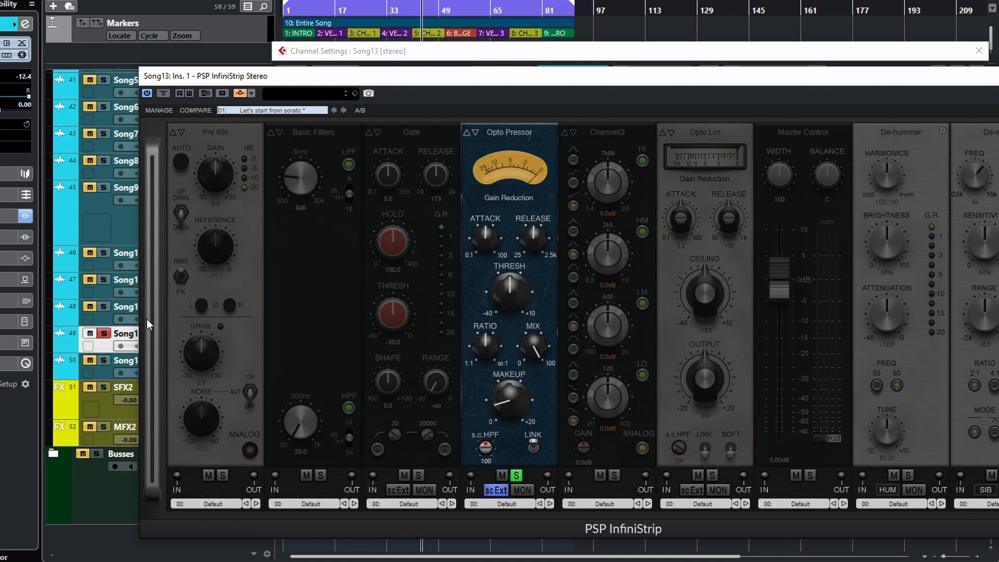
left_click_drag(373, 78, 355, 80)
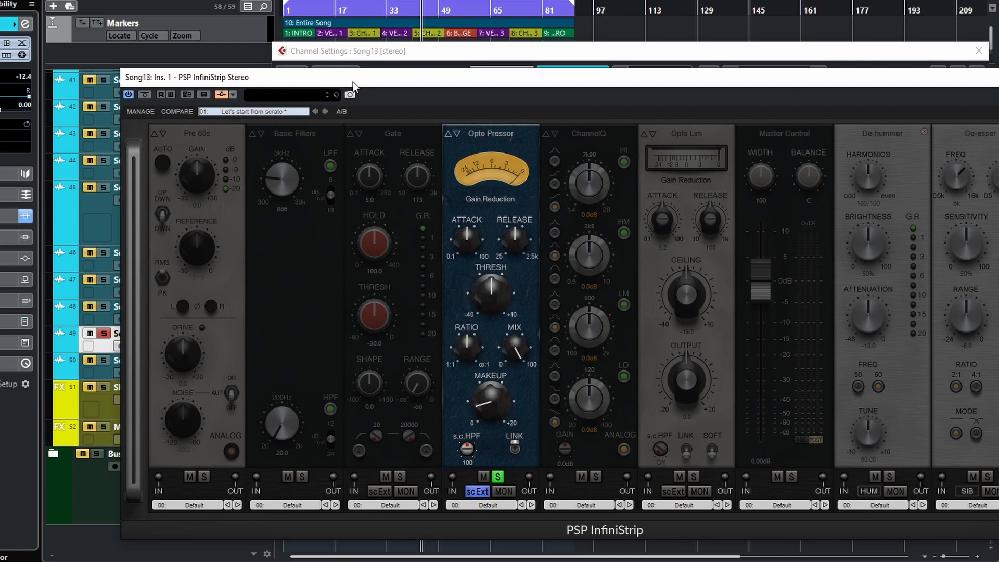
left_click_drag(354, 83, 355, 85)
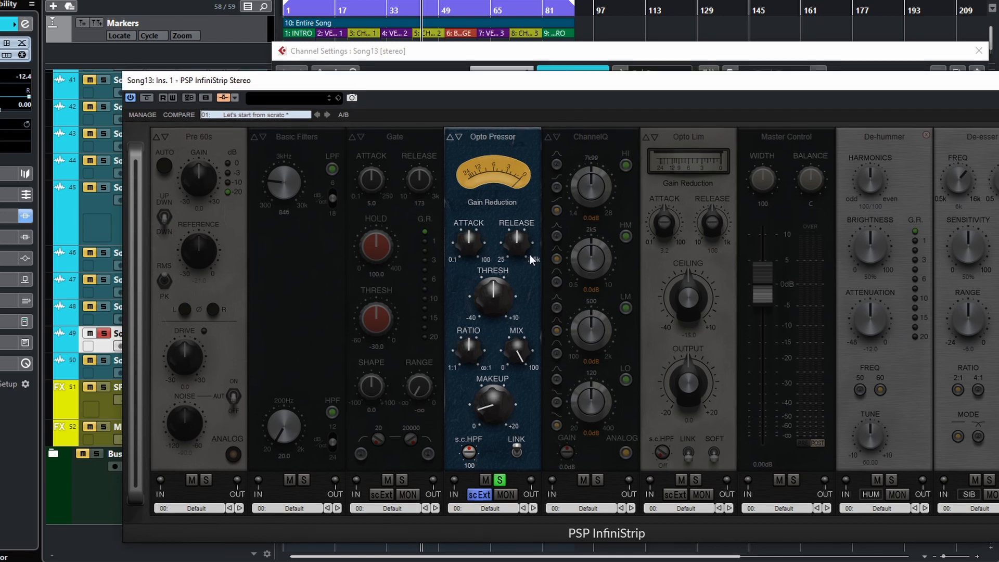
key("space")
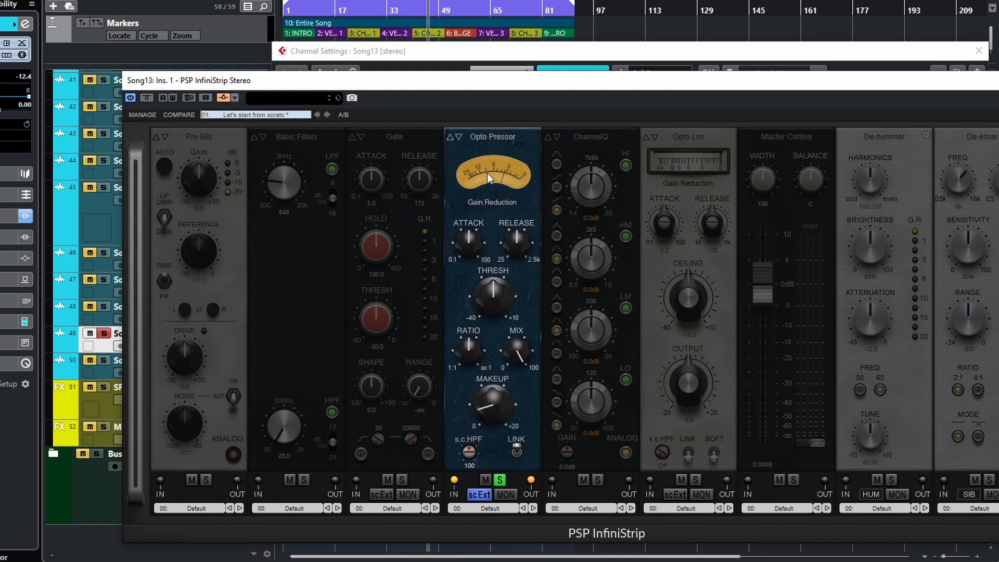
Audition Opto Pressor's external side-chain signal with its monitor, and lower the compressor's threshold.
left_click(505, 494)
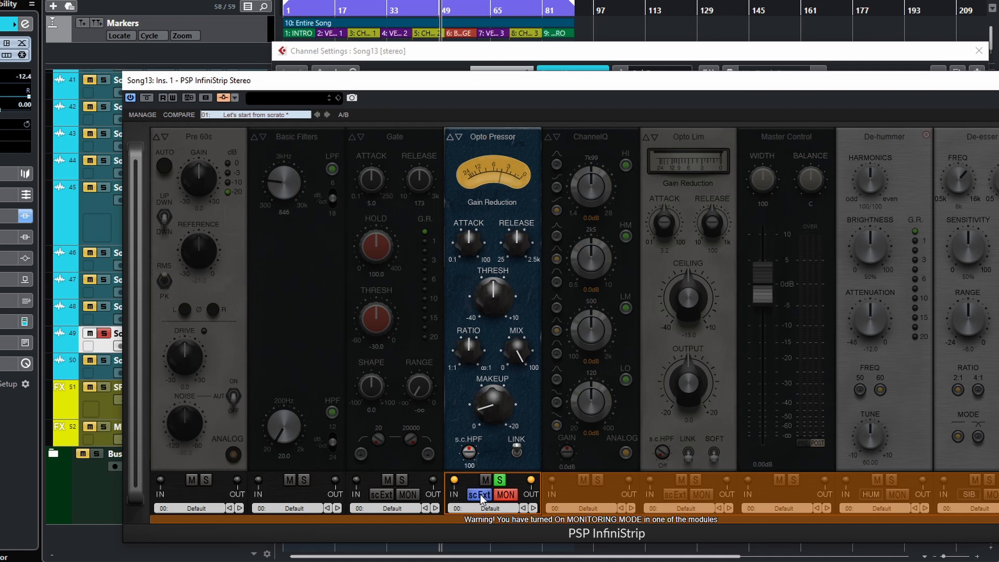
left_click(507, 494)
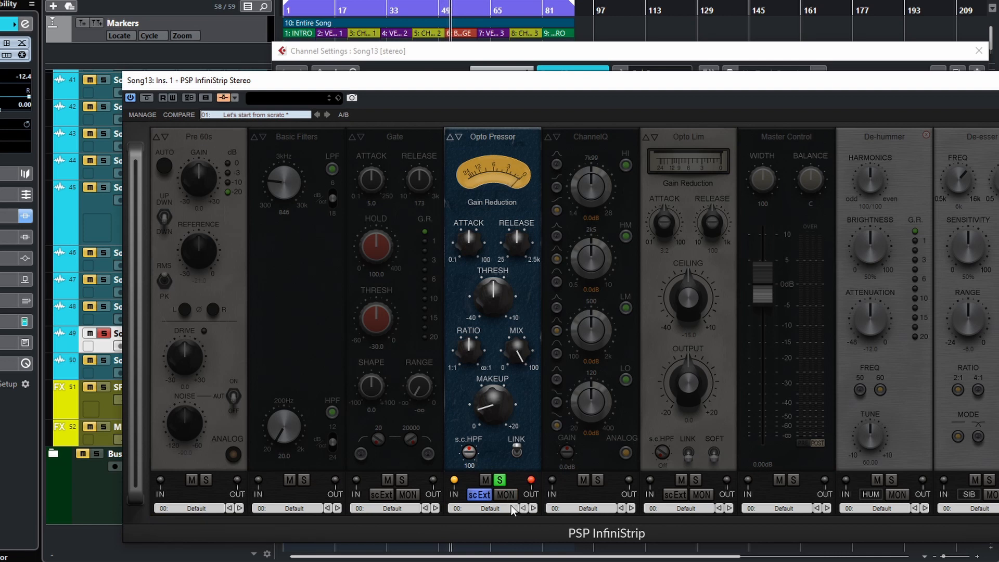
mouse_move(493, 315)
mouse_move(488, 311)
left_mouse_down()
mouse_move(495, 331)
mouse_move(495, 321)
left_mouse_up()
mouse_move(496, 409)
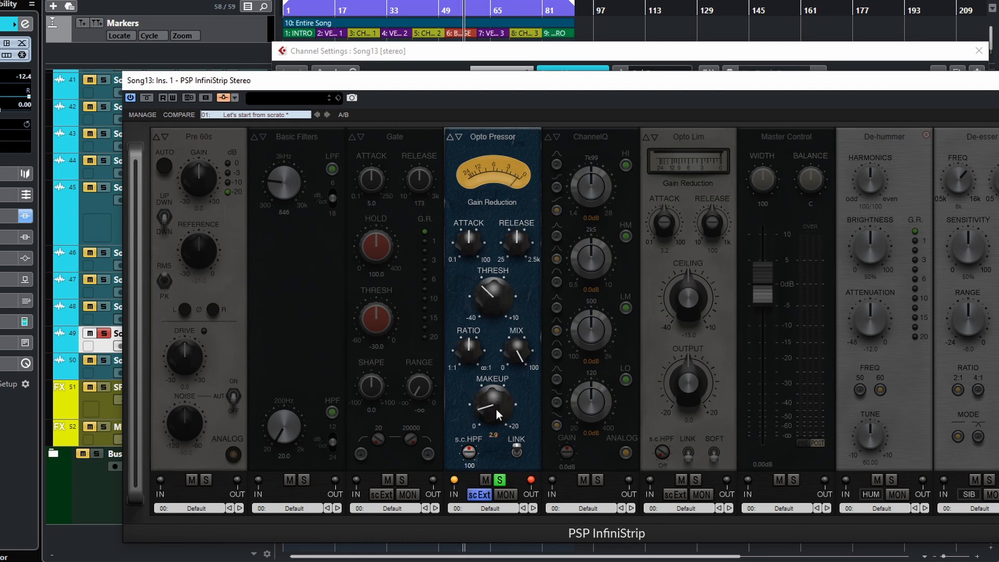
Switch off Opto Pressor's external side-chain, raise its threshold, and unsolo the module.
left_click(479, 495)
mouse_move(513, 340)
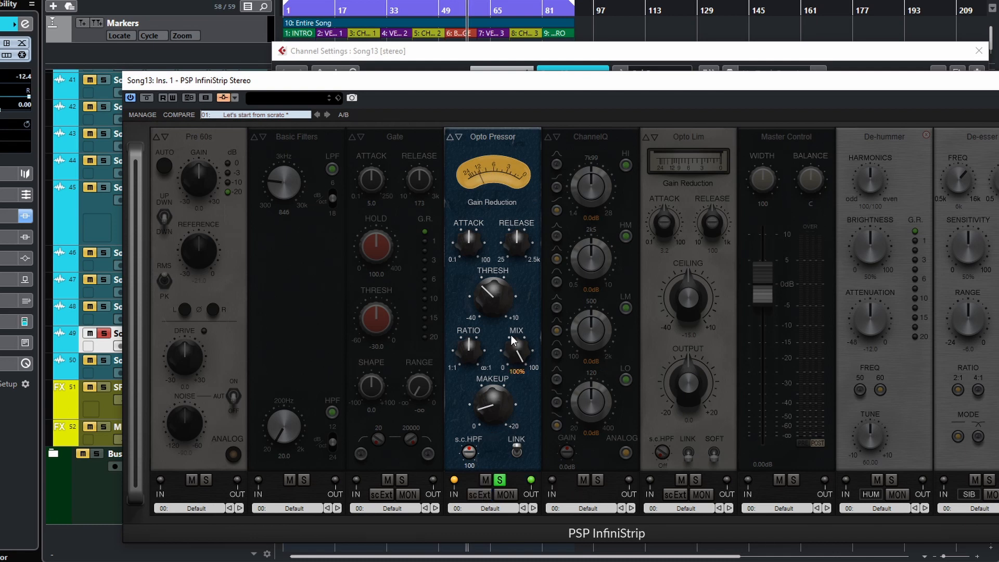
left_click_drag(492, 299, 495, 234)
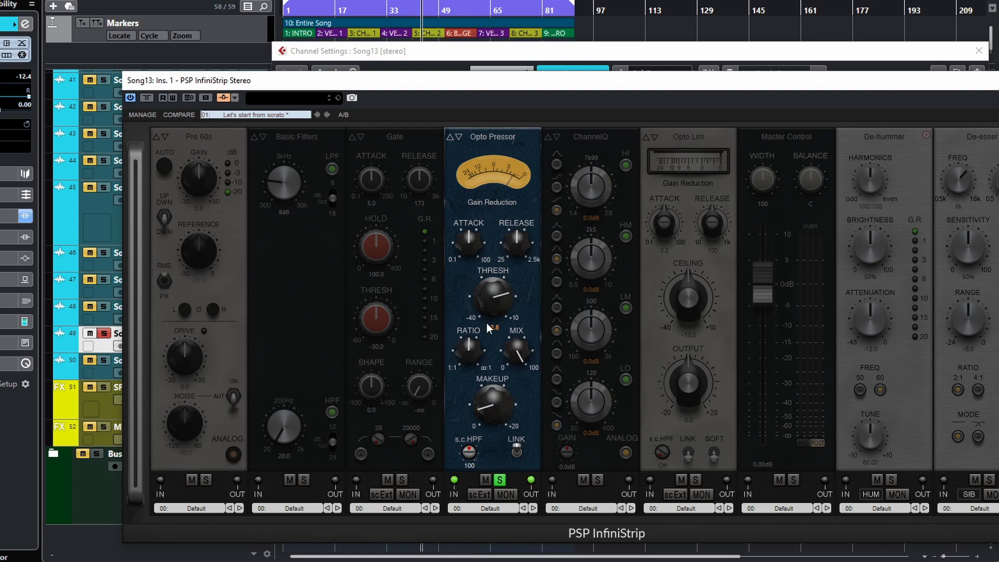
left_click(499, 481)
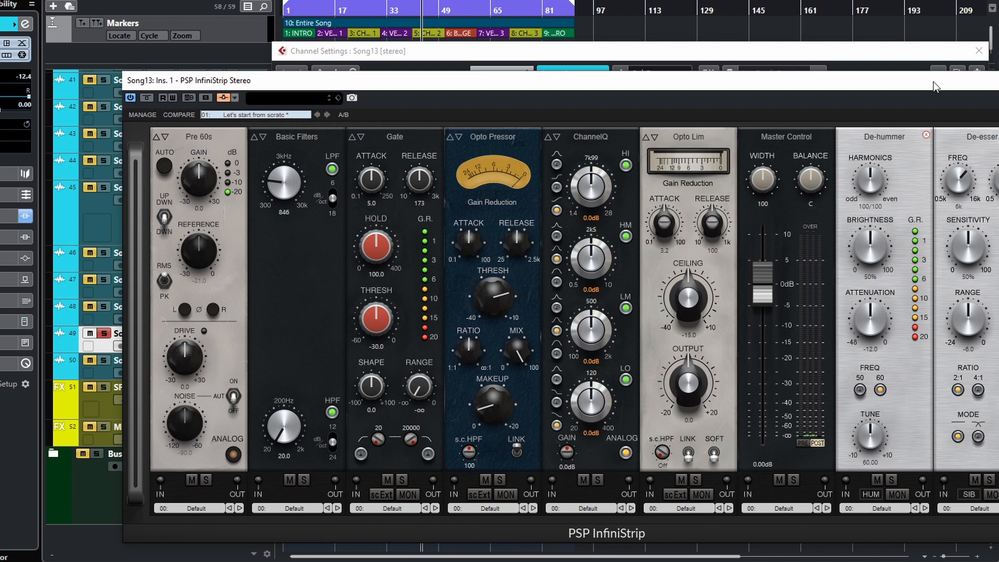
Solo De-hummer and audition its monitored signal, and switch its monitor and solo off again.
left_click_drag(935, 86, 895, 83)
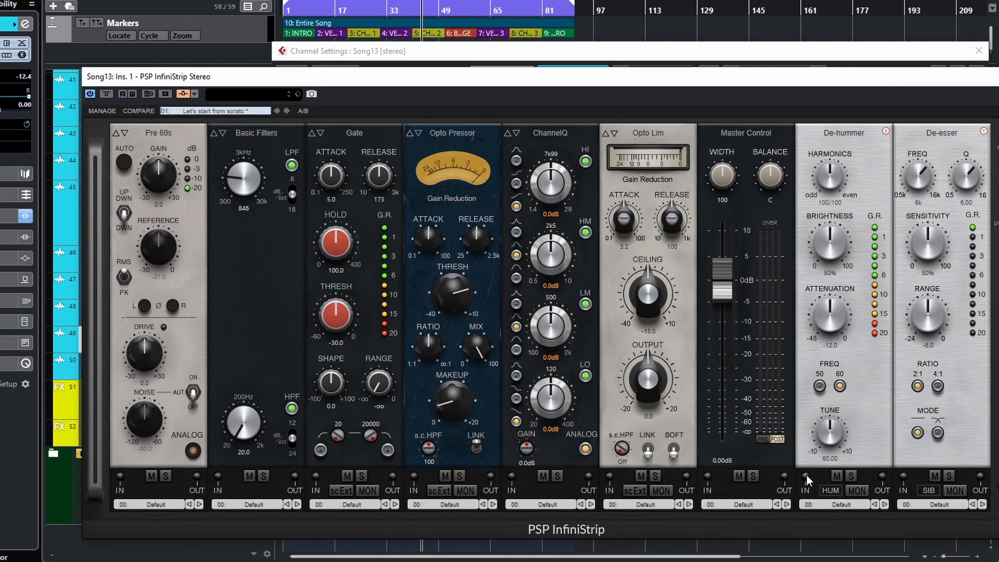
left_click(851, 476)
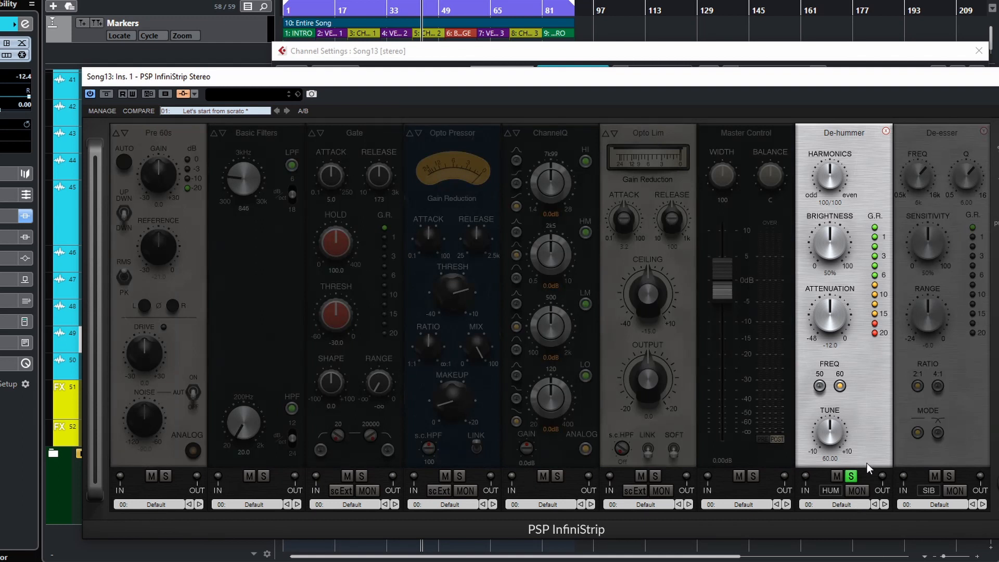
left_click(862, 492)
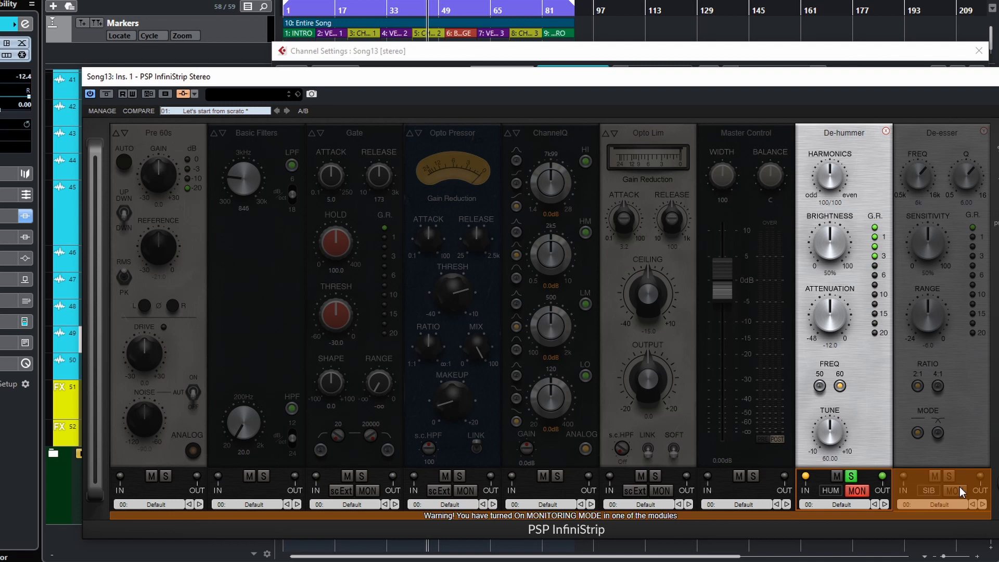
left_click(851, 494)
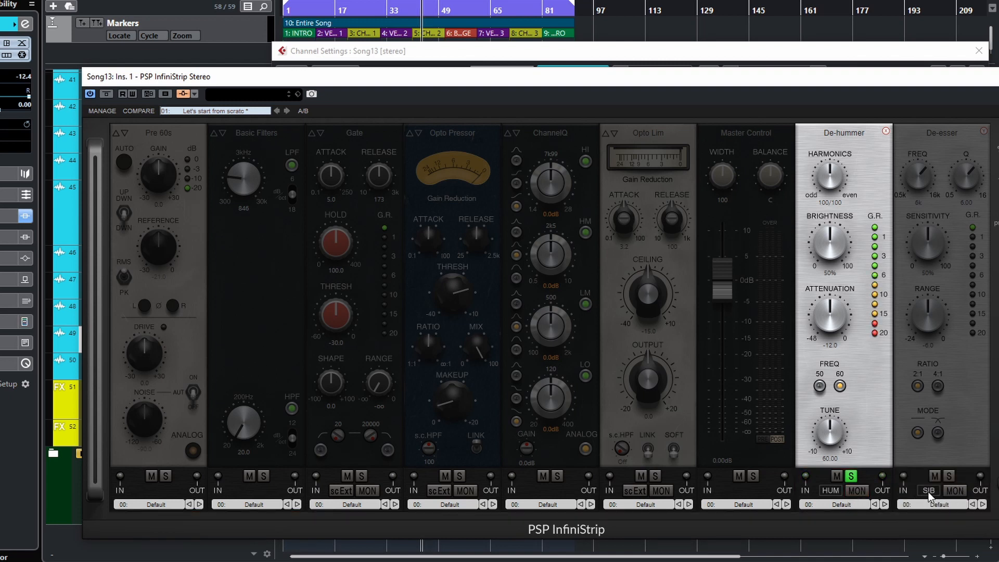
left_click(851, 476)
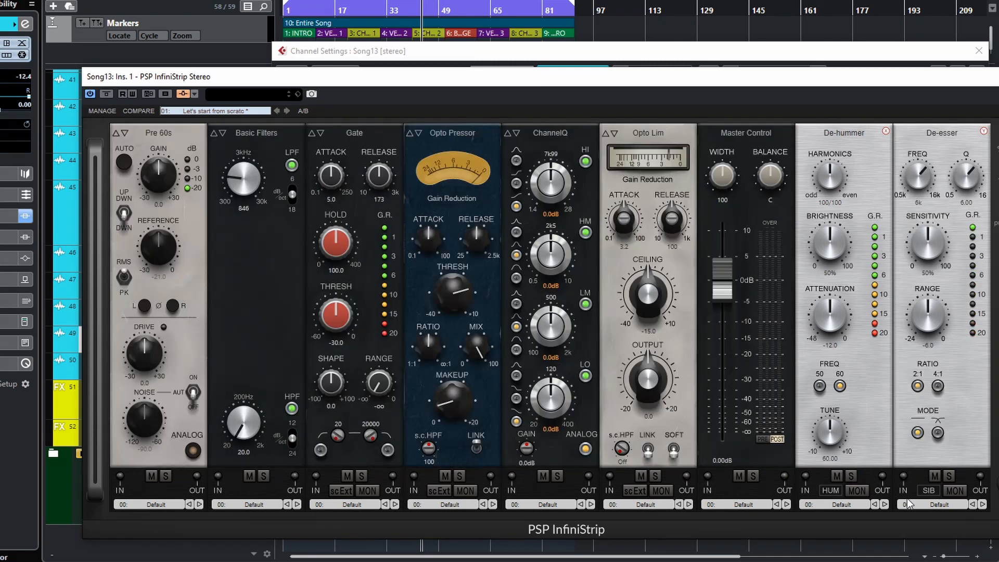
Monitor De-esser during playback, lower its frequency to about 1.61 kHz, and switch its monitoring off.
left_click(955, 491)
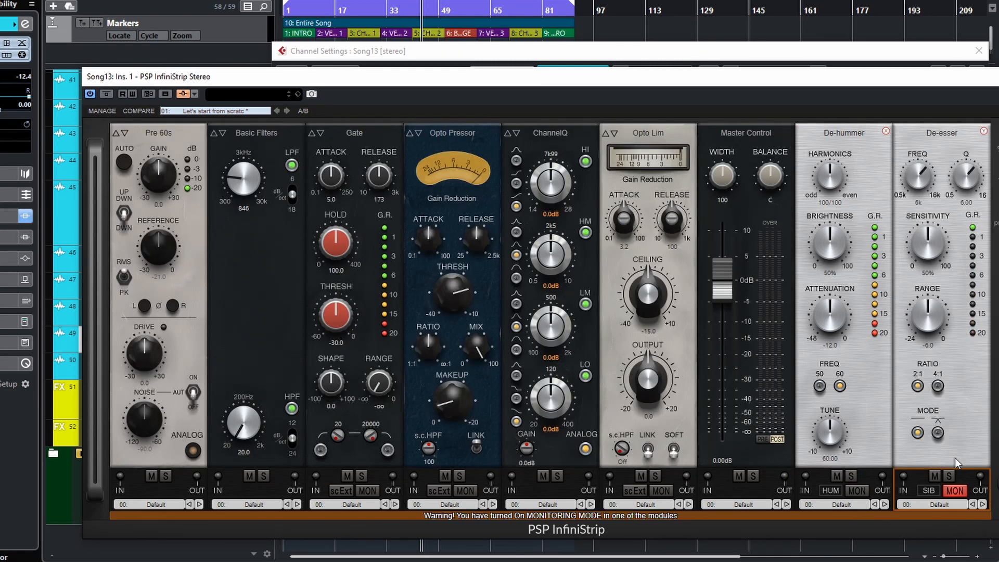
key("space")
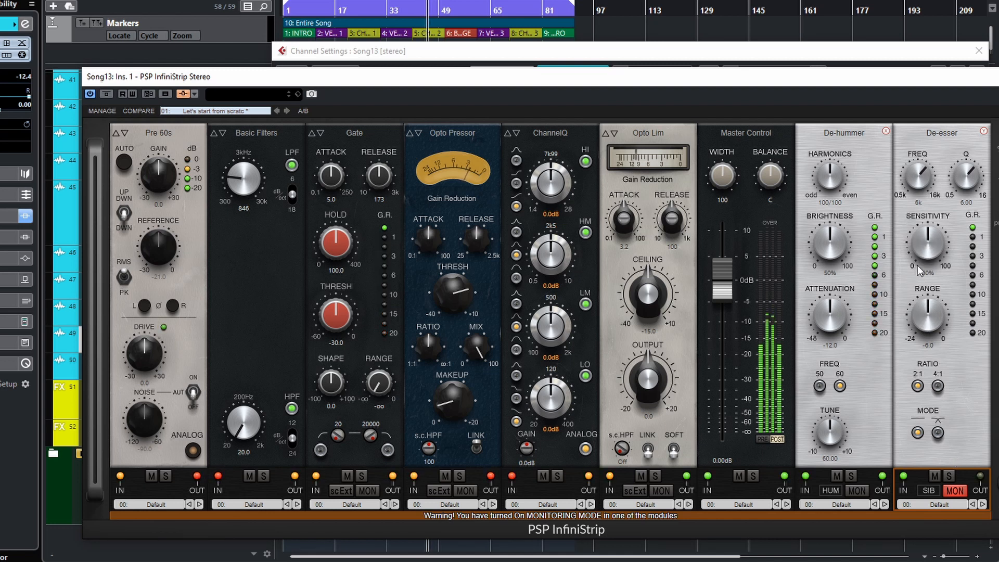
left_click_drag(920, 188, 904, 243)
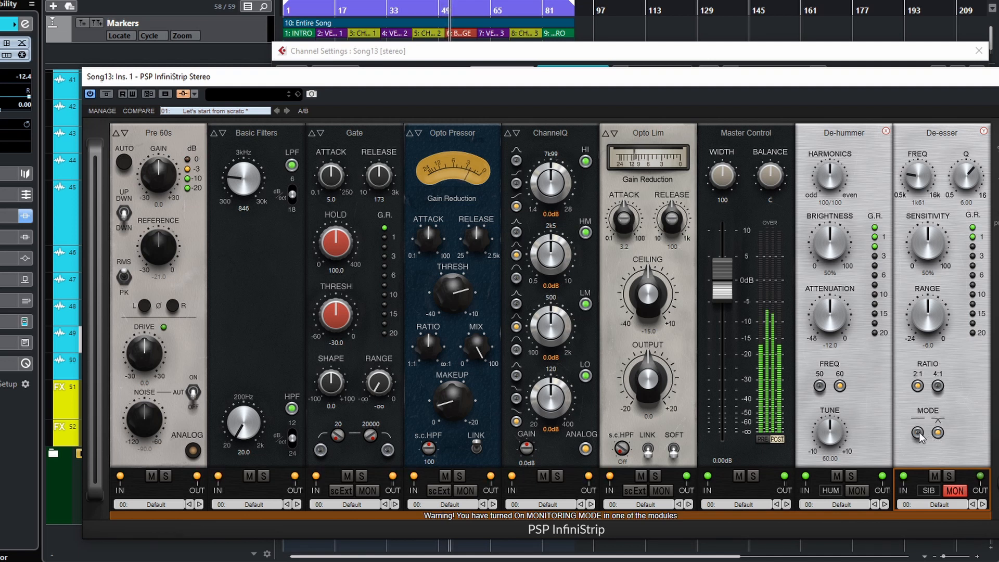
left_click(949, 491)
Monitor De-hummer while trying its 50 Hz setting, and return it to 60 Hz with monitoring off.
left_click(857, 491)
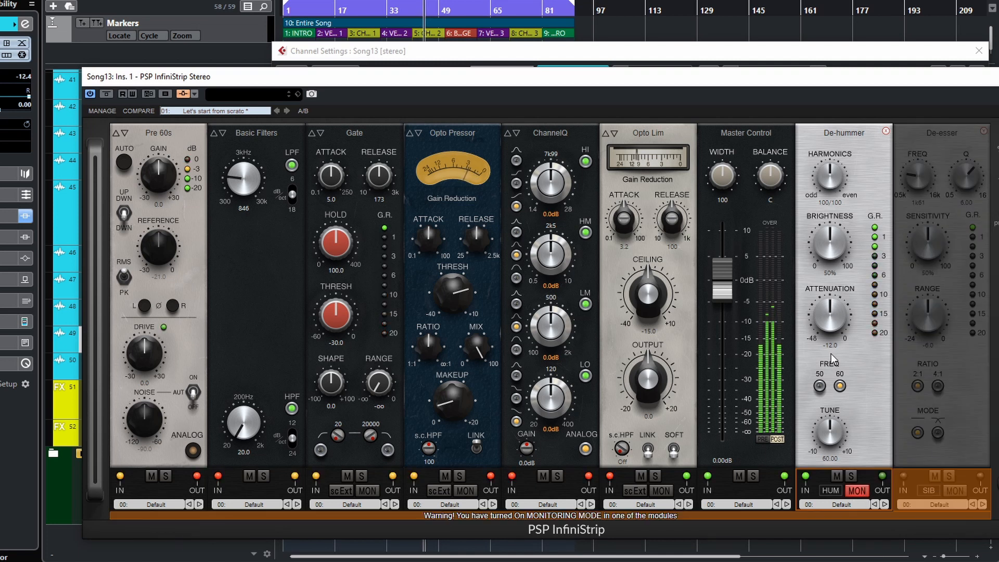
left_click(820, 386)
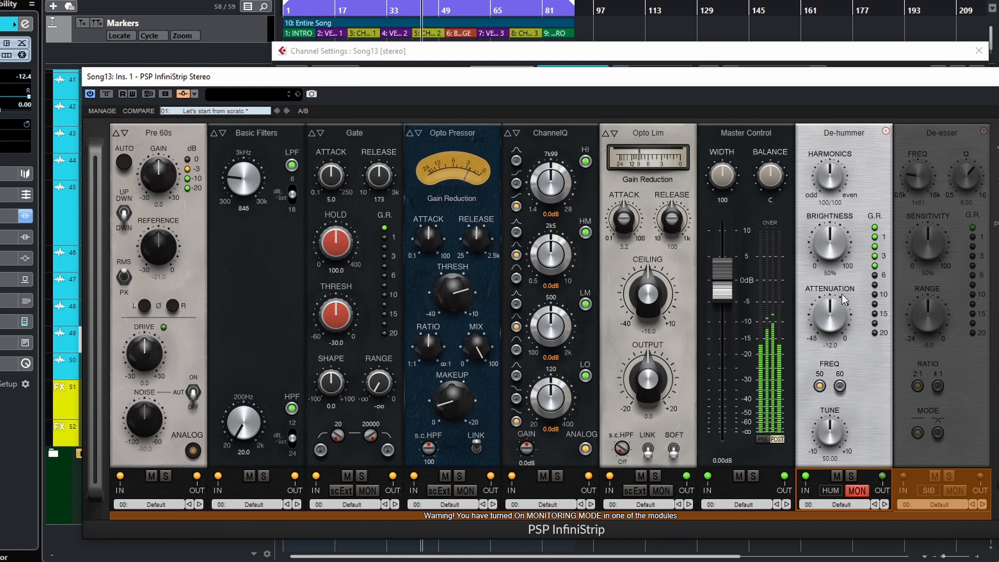
left_click(840, 386)
left_click(858, 491)
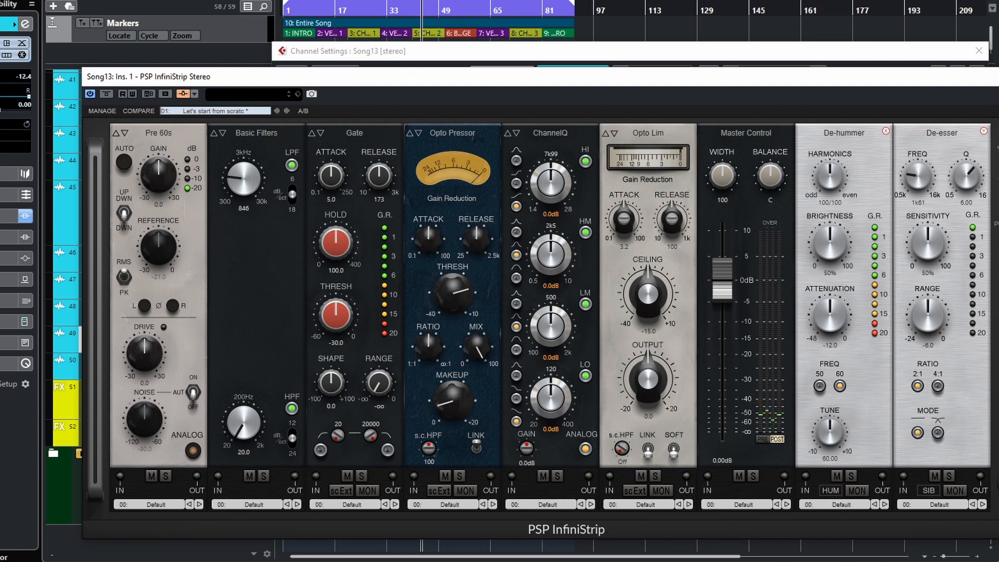
left_click(523, 547)
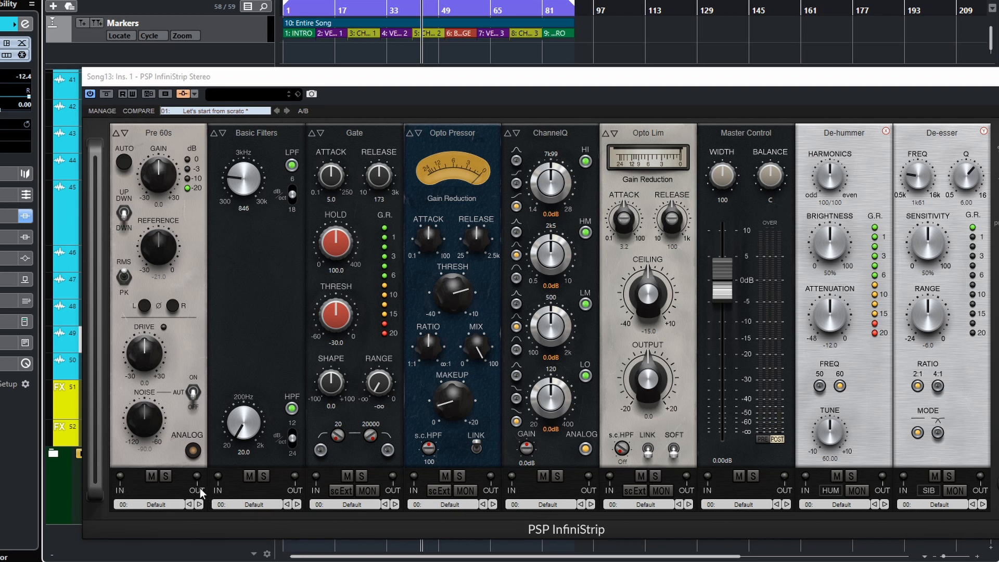
Play the song to check the Pre 60s level meter and the modules' input and output LEDs.
key("space")
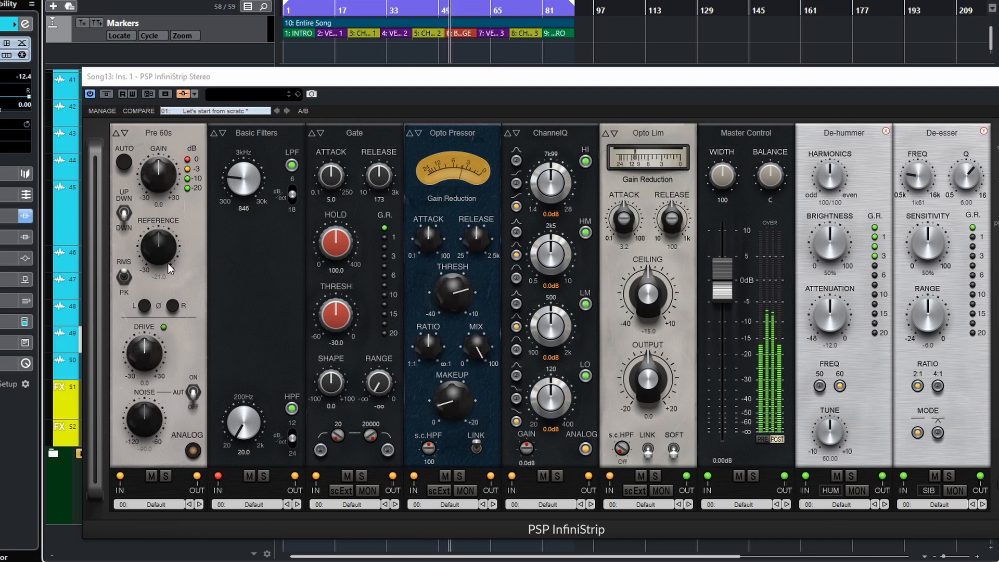
key("space")
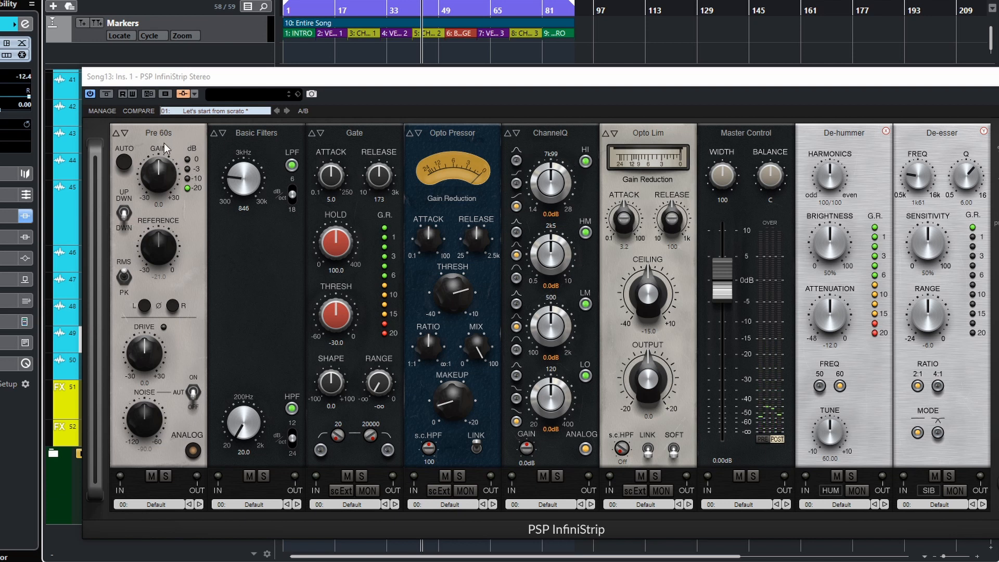
key("space")
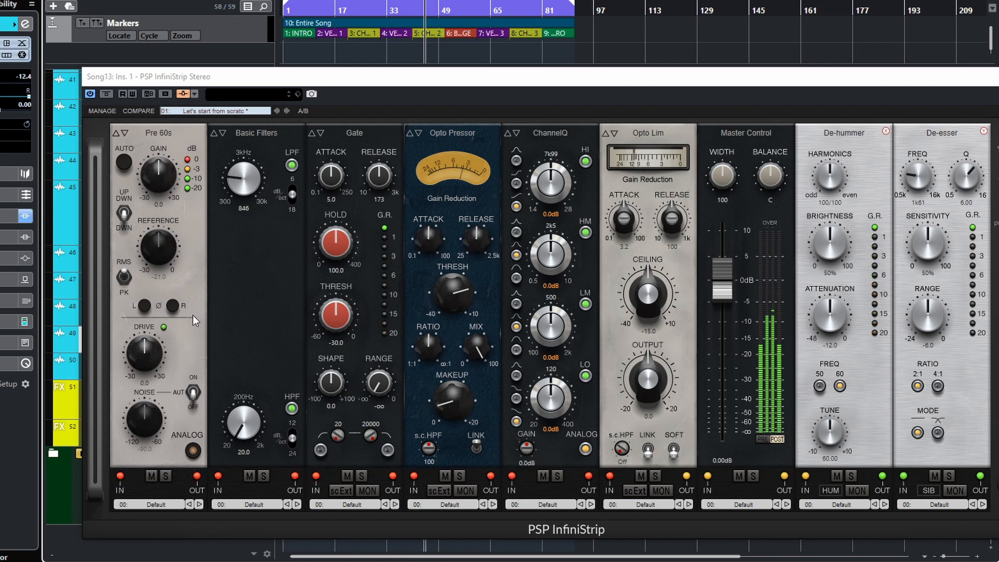
Lower the volume of the audio clip on the Song13 track during playback to reduce the level entering the plug-in.
left_click_drag(229, 85, 855, 98)
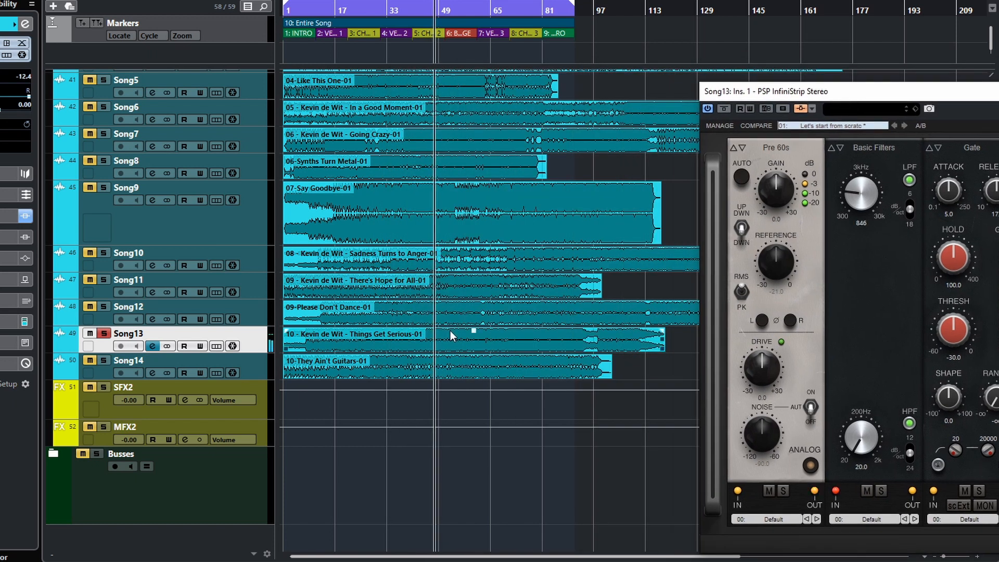
left_click_drag(472, 328, 469, 342)
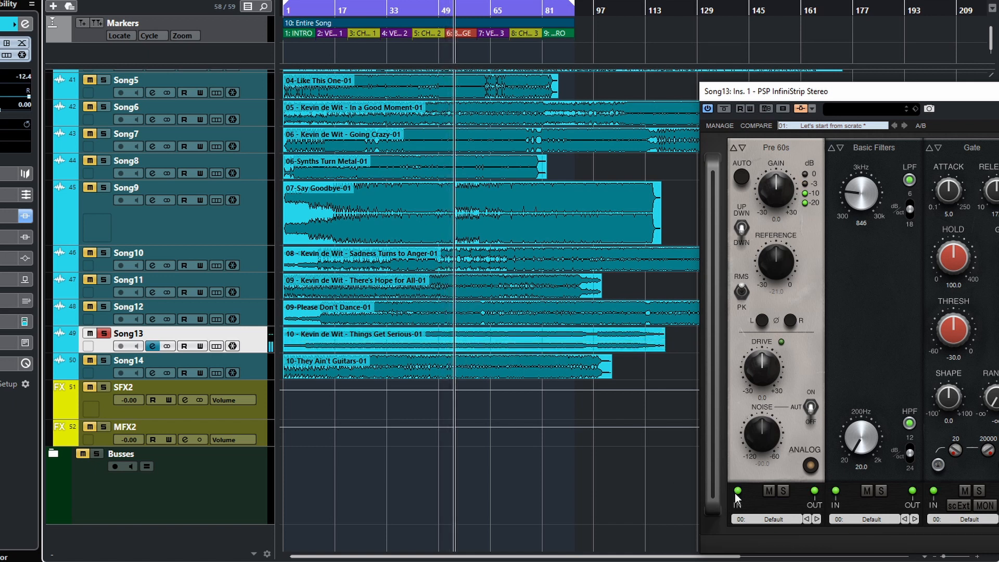
left_click_drag(879, 88, 298, 70)
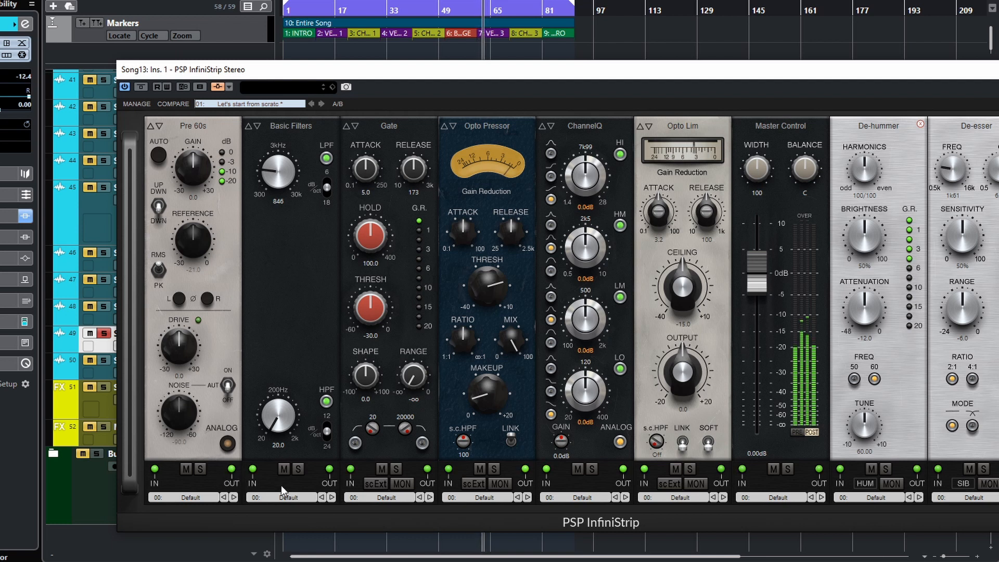
Turn the Master Control fader down to -20.32 dB, and try the Pre 60s gain at about 29.6 before lowering it to -3.6.
mouse_move(197, 175)
left_mouse_down()
mouse_move(195, 108)
mouse_move(208, 187)
left_mouse_up()
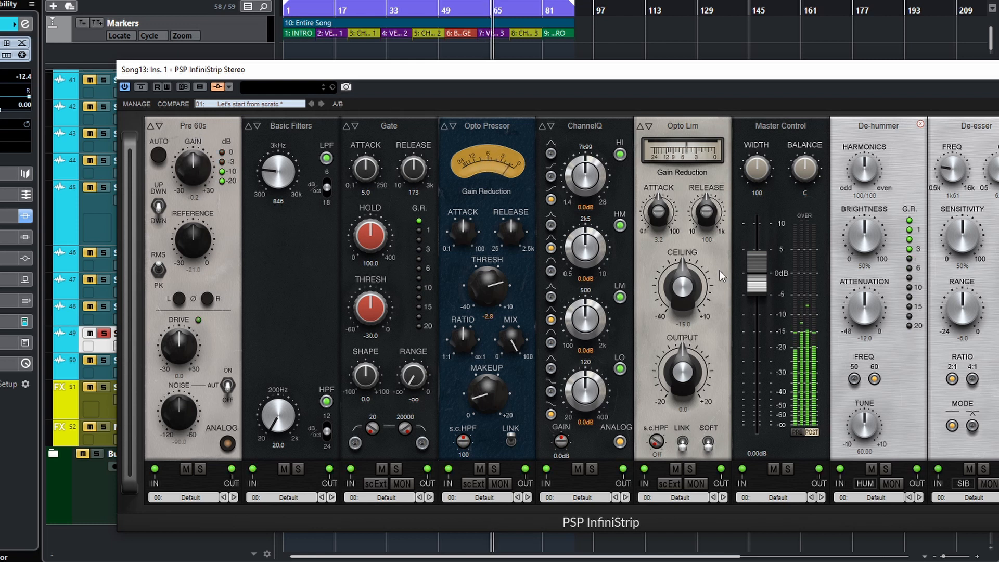
left_click_drag(766, 272, 767, 345)
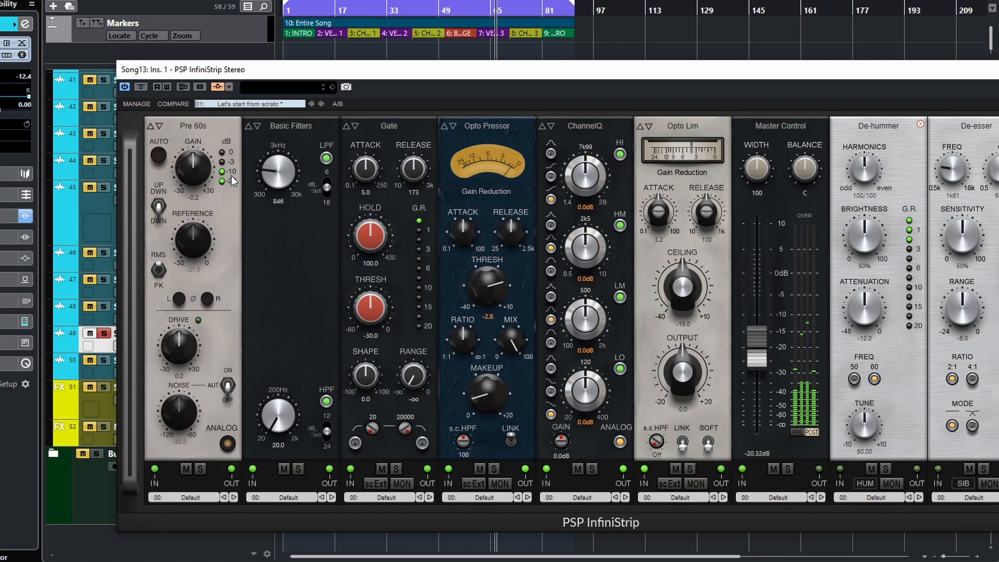
left_click_drag(196, 177, 202, 104)
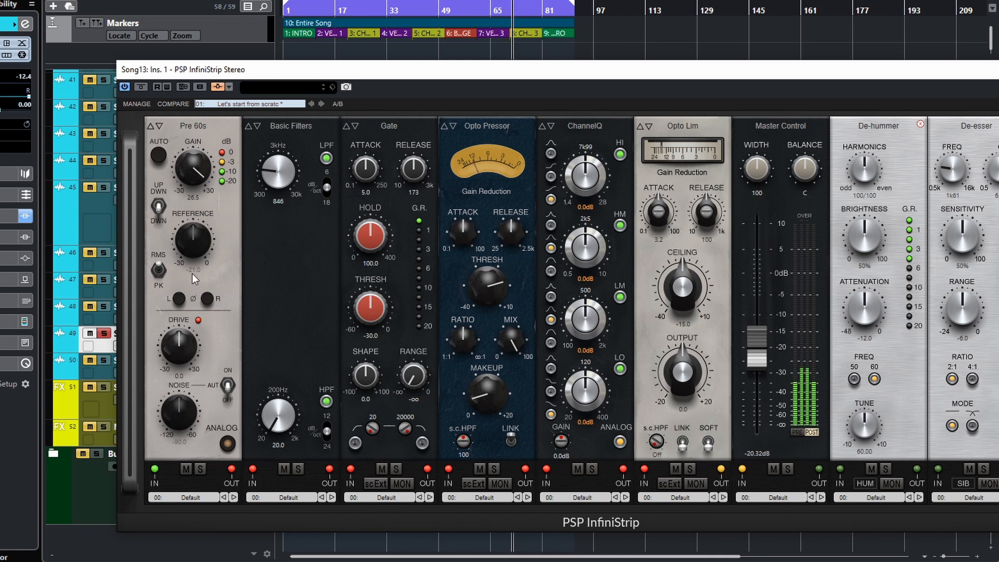
left_click_drag(193, 173, 193, 141)
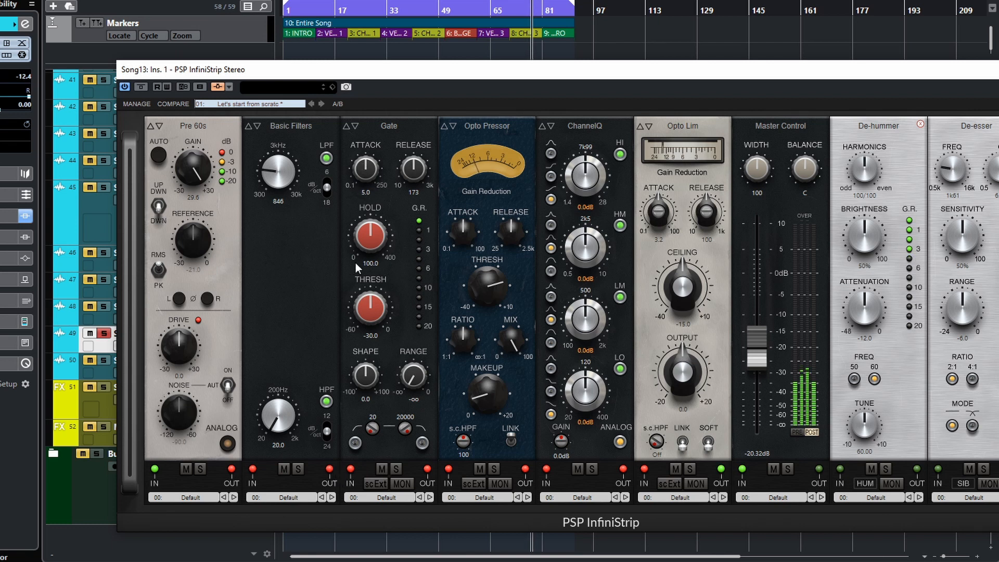
left_click_drag(186, 195, 210, 225)
left_click_drag(196, 162, 198, 213)
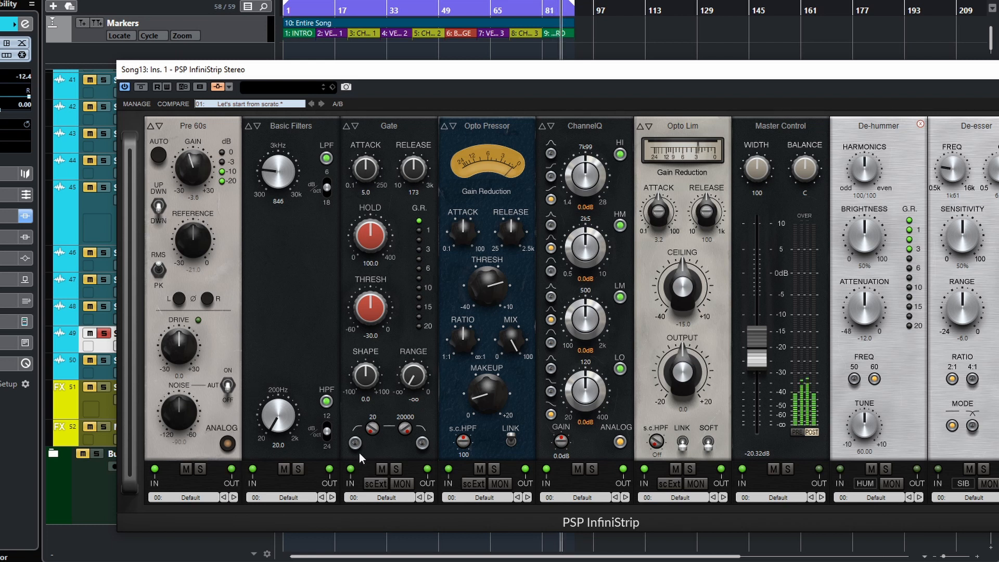
Raise the Master Control fader to -2.90 dB, open the Basic Filters low-pass to 30k, and push the Pre 60s gain to 30.
left_click_drag(758, 359, 755, 309)
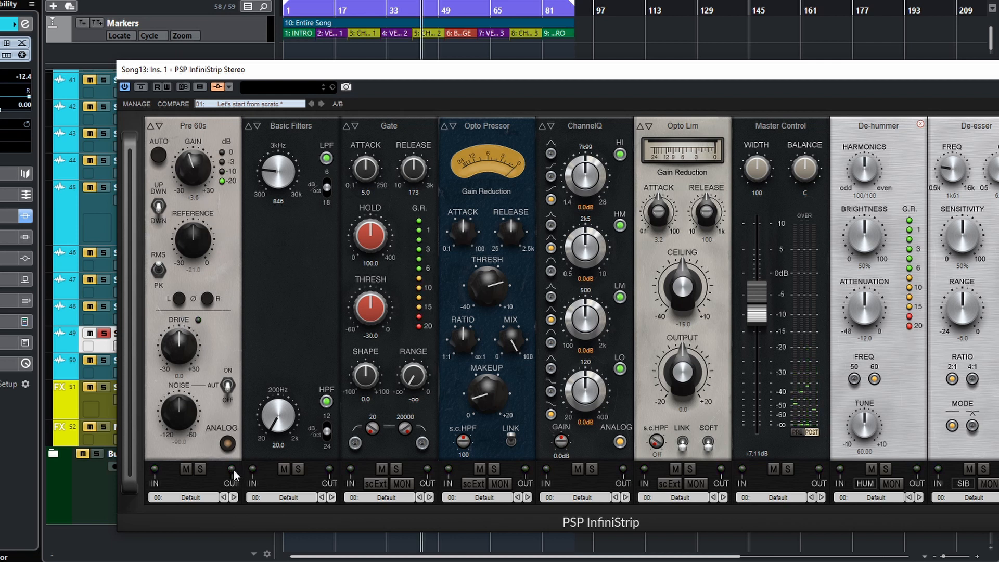
left_click_drag(192, 166, 196, 120)
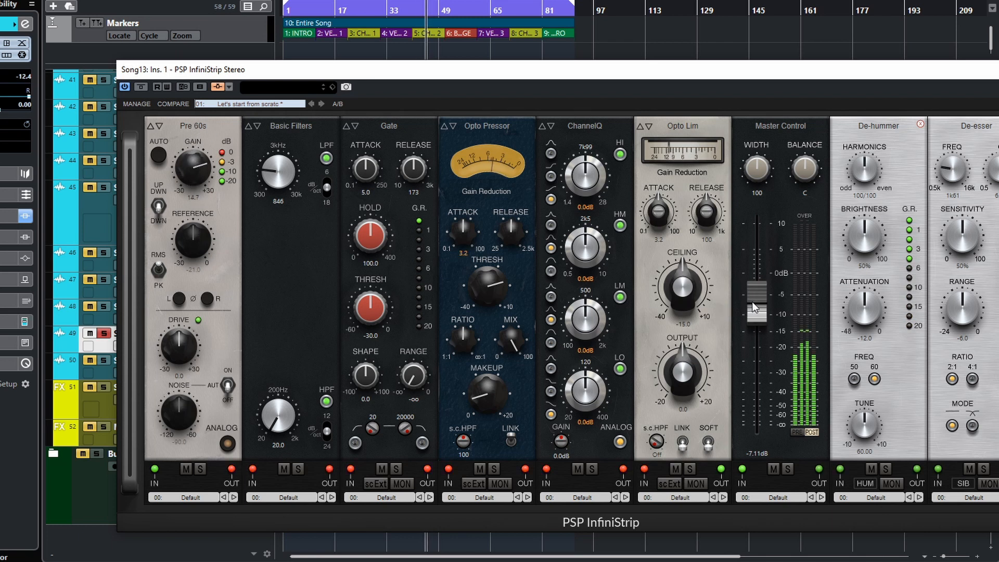
left_click_drag(755, 303, 754, 286)
left_click_drag(262, 177, 319, 58)
left_click_drag(192, 168, 207, 117)
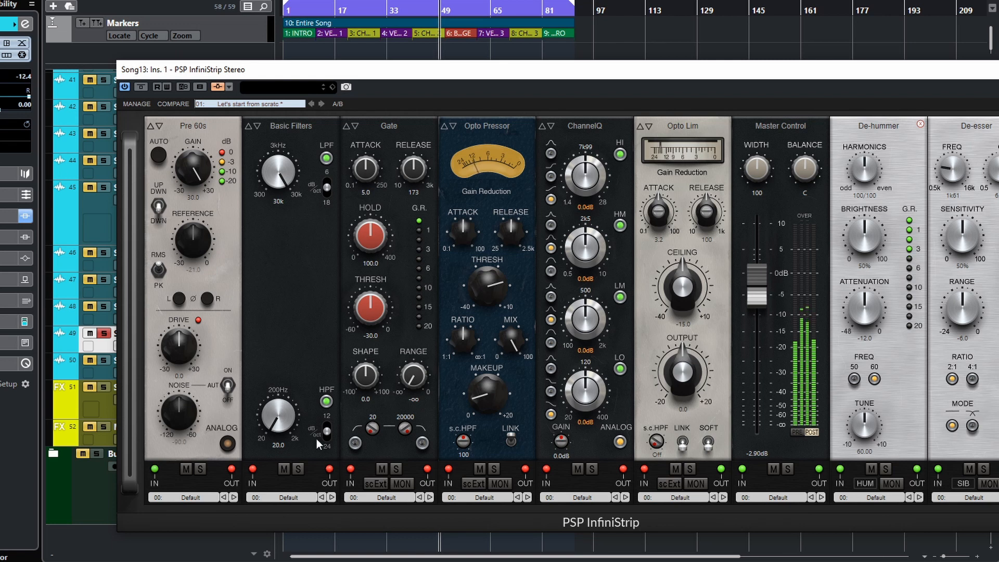
Bring the Pre 60s gain back to 0.2, and try its drive at 20.8 before resetting the drive to 0.0.
left_click_drag(192, 168, 206, 262)
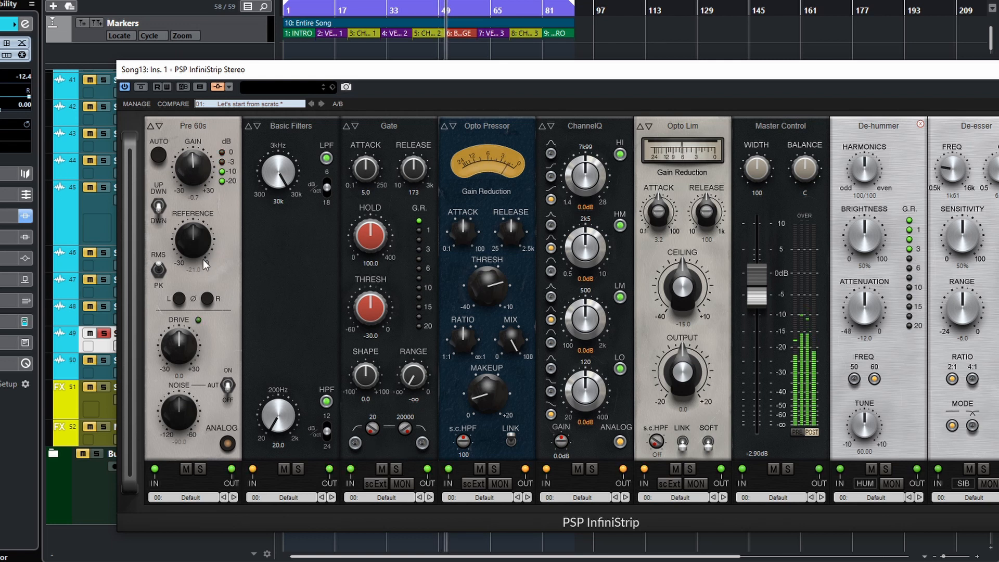
left_click_drag(192, 358, 196, 312)
left_click_drag(195, 167, 198, 173)
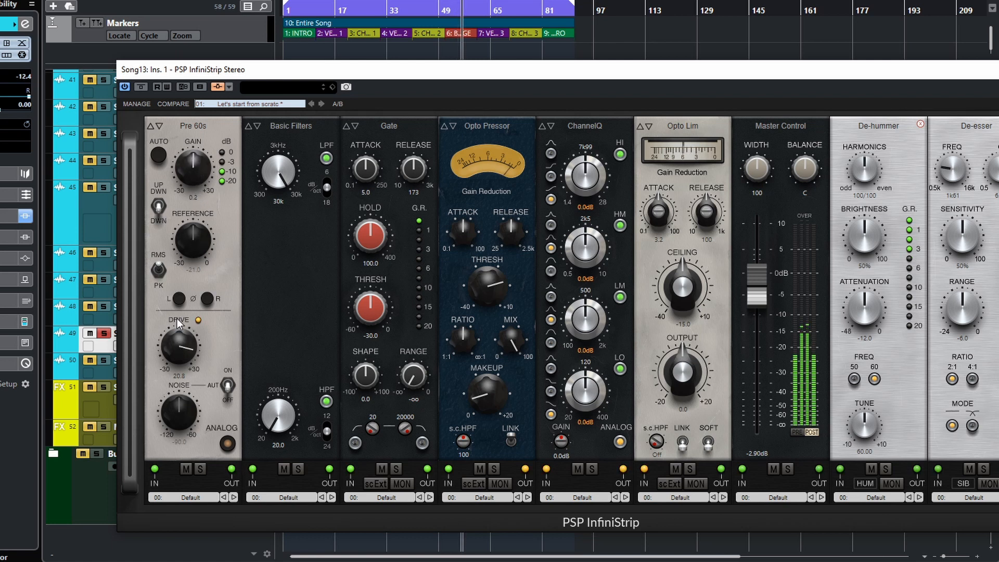
left_click(181, 350, "ctrl")
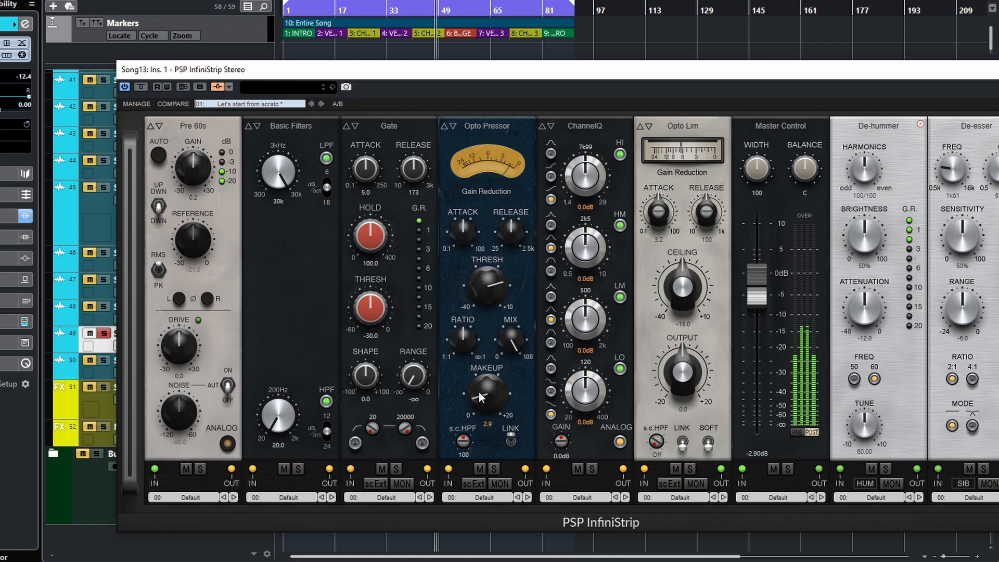
Lower the Opto Pressor's makeup gain and adjust its threshold slightly.
left_click_drag(479, 402, 477, 413)
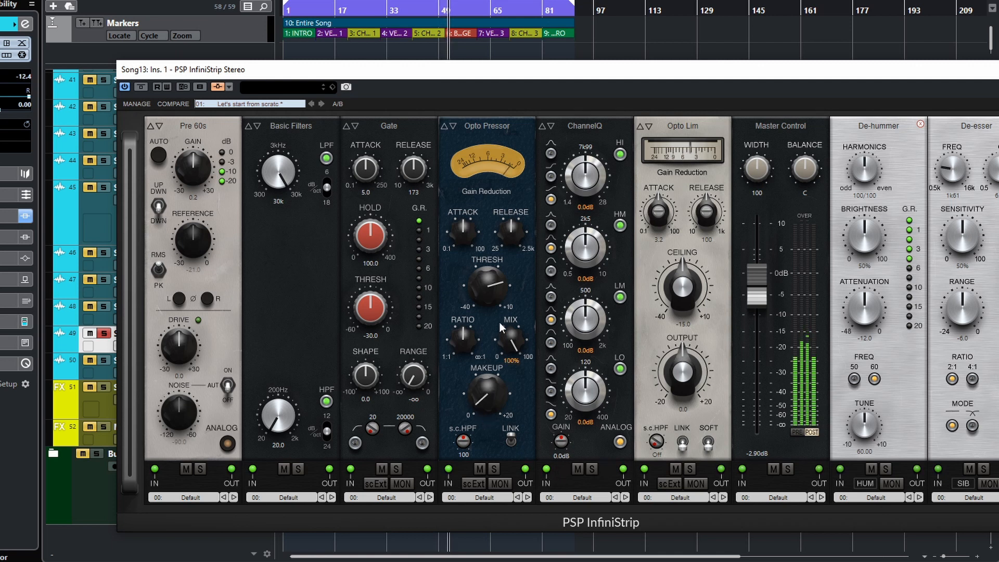
mouse_move(489, 289)
left_mouse_down()
mouse_move(517, 405)
mouse_move(489, 402)
mouse_move(479, 348)
mouse_move(499, 272)
mouse_move(505, 280)
left_mouse_up()
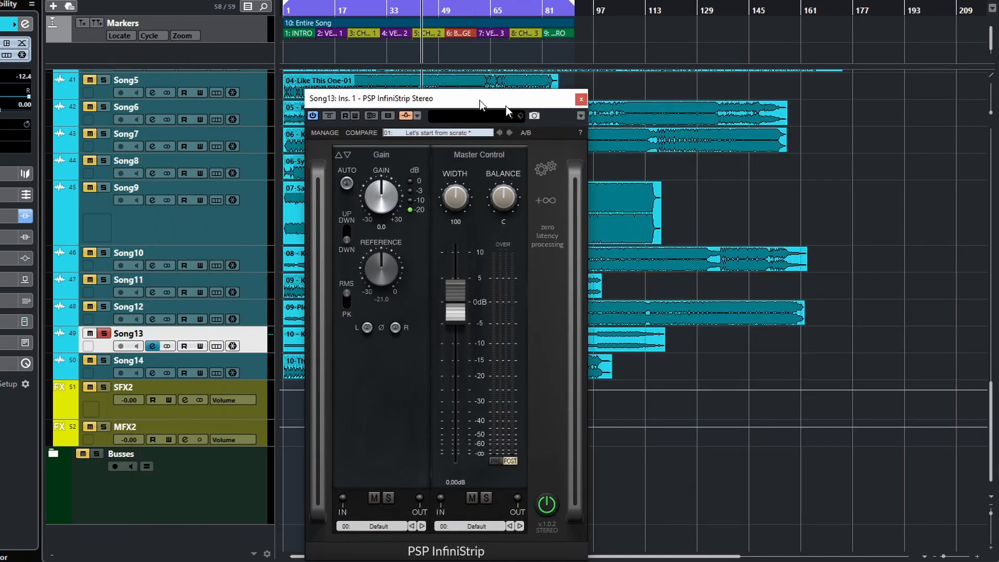
Reposition the stereo plug-in window and show its preset and bank management commands.
left_click_drag(505, 105, 599, 89)
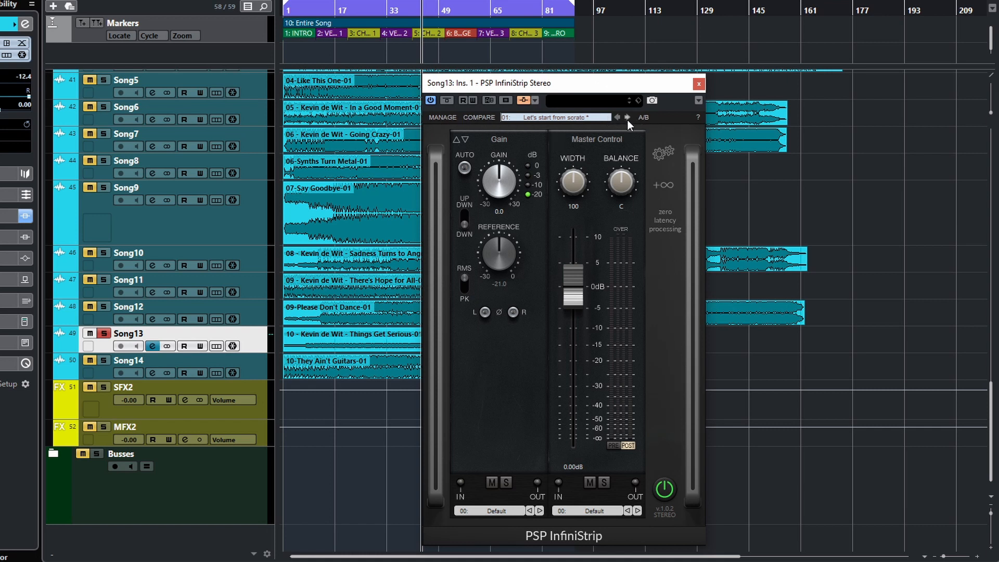
left_click(441, 119)
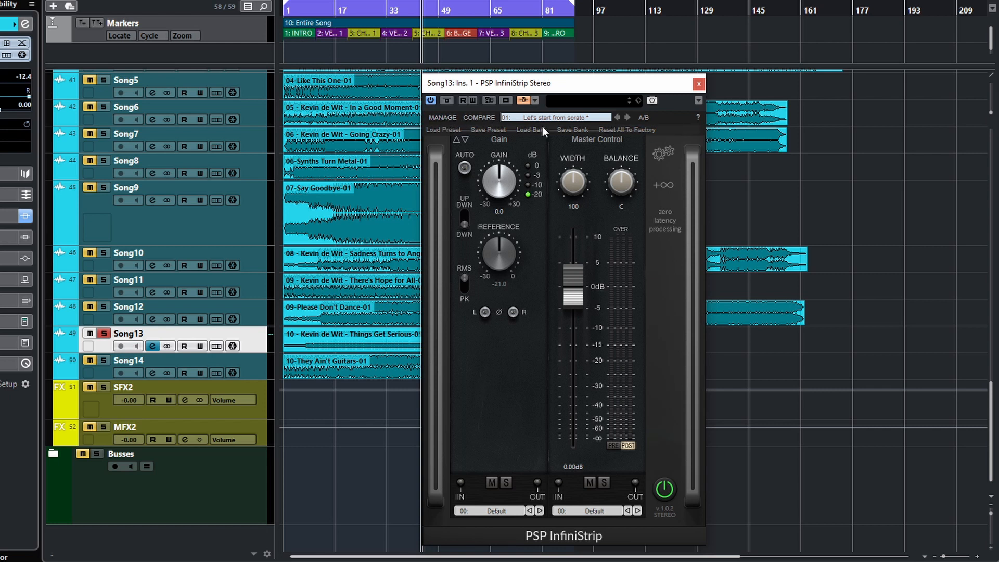
left_click(648, 120)
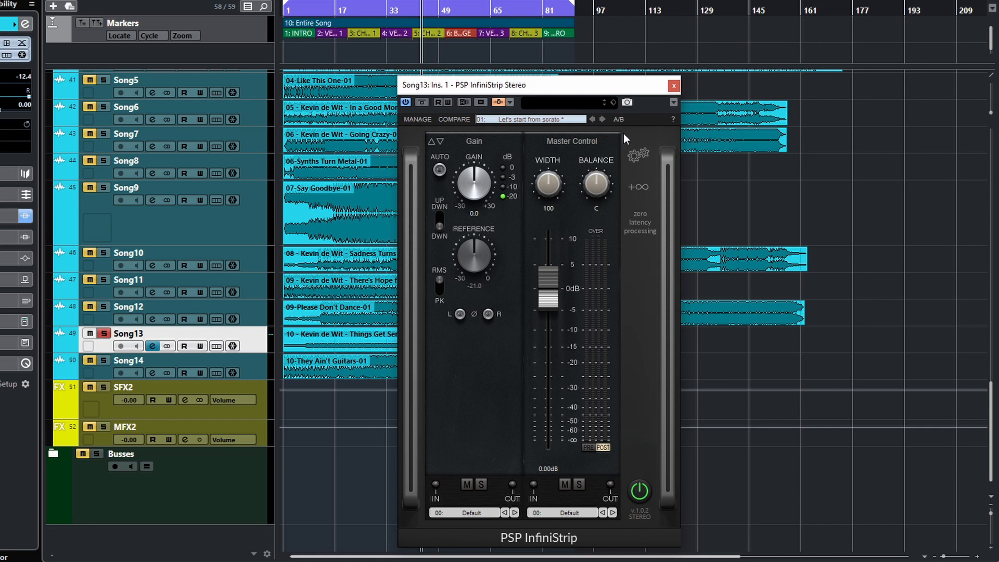
Toggle the plug-in's own power switch repeatedly, and switch the host's bypass on and off for comparison.
left_click(639, 500)
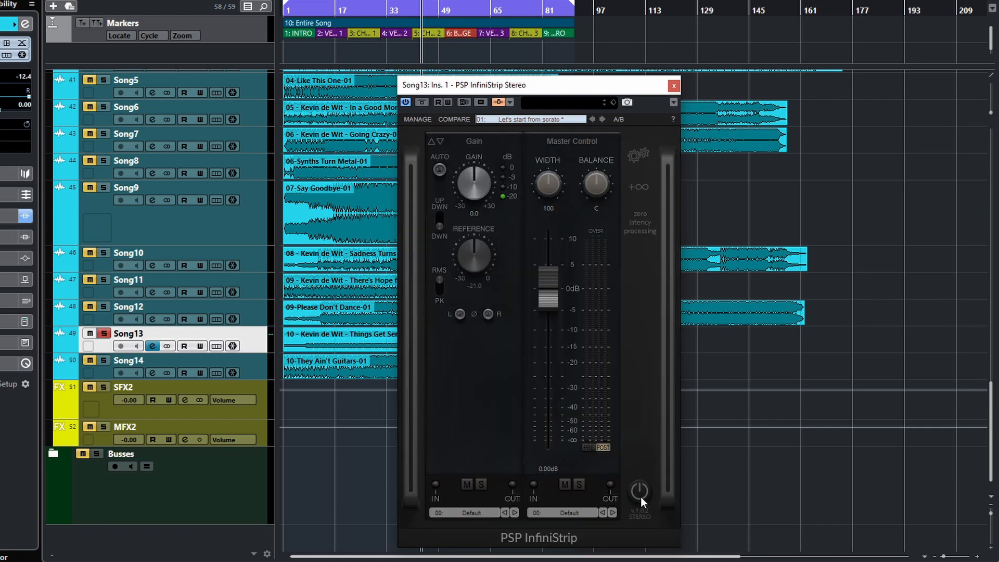
left_click(641, 499)
left_click(638, 497)
left_click(636, 498)
left_click(636, 497)
left_click(635, 495)
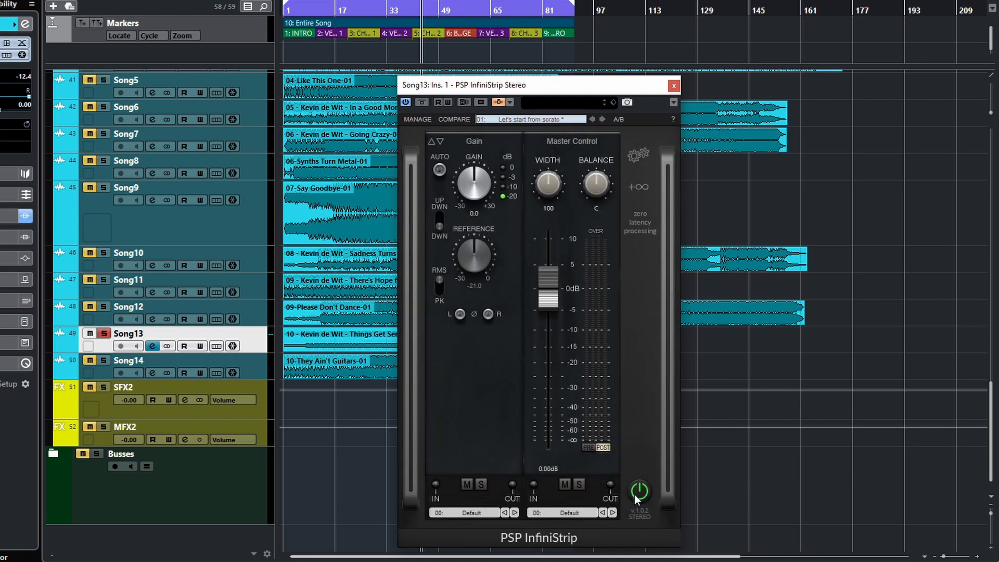
left_click(423, 103)
left_click(422, 104)
Turn off the plug-in's side-chain input and load PSP InfiniStrip Mono into the second insert slot of Song13.
left_click(506, 103)
left_click(151, 350)
left_click(364, 148)
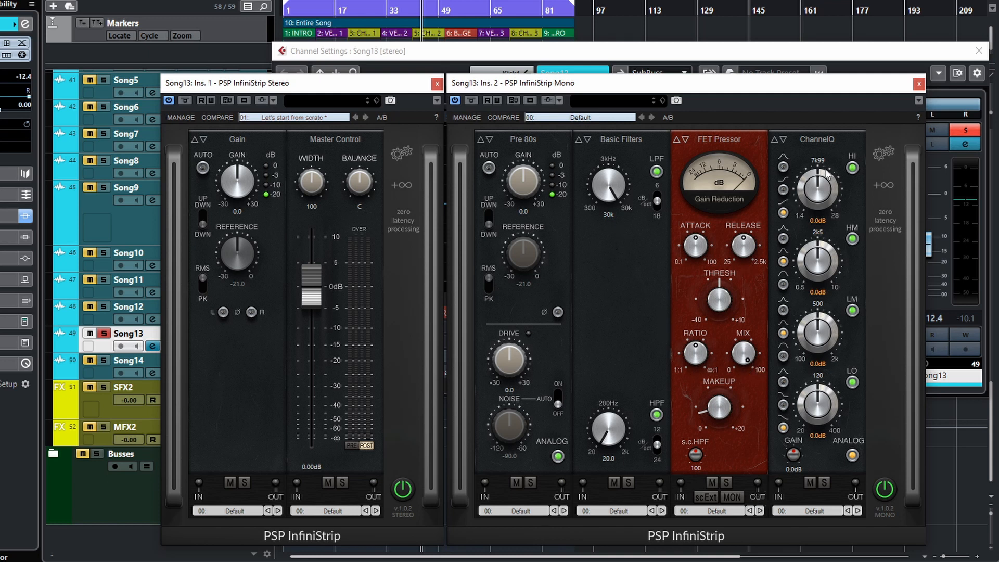
Remove the ChannelQ, FET Pressor and Basic Filters modules from the mono instance.
left_click_drag(819, 143, 804, 276)
left_click_drag(731, 145, 694, 312)
left_click_drag(619, 139, 591, 283)
Add a Master Control module to the mono instance and replace its Pre 80s preamp with the Gain module.
left_click(682, 193)
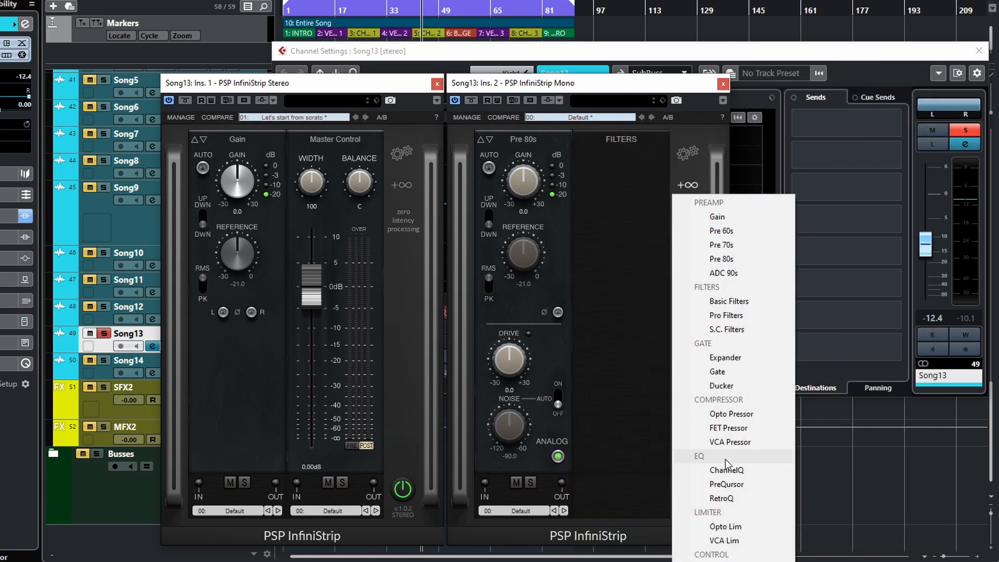
left_click(729, 546)
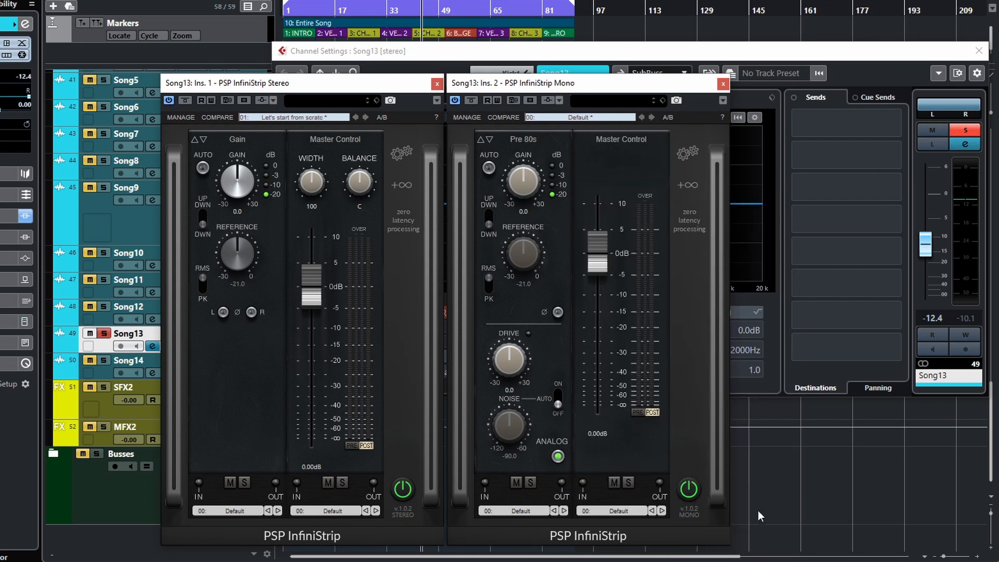
left_click(531, 142)
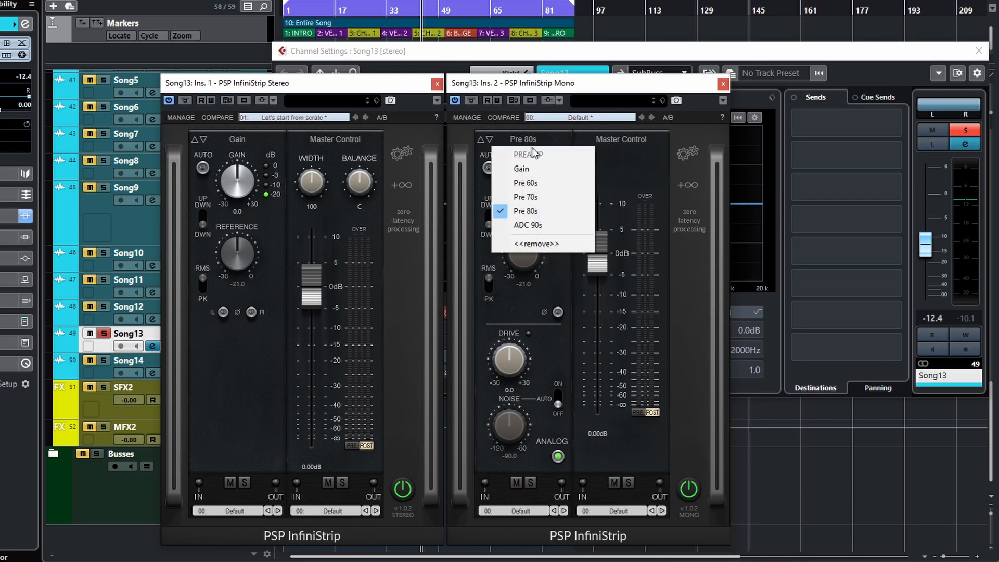
left_click(523, 167)
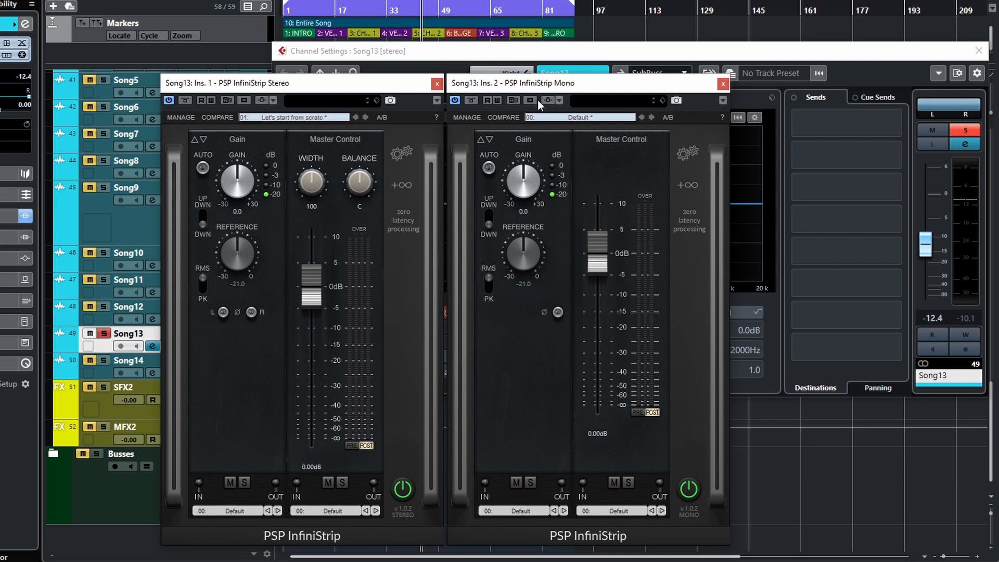
Close the mono instance, remove it from Song13's second insert slot, and reposition the stereo plug-in window.
left_click(723, 83)
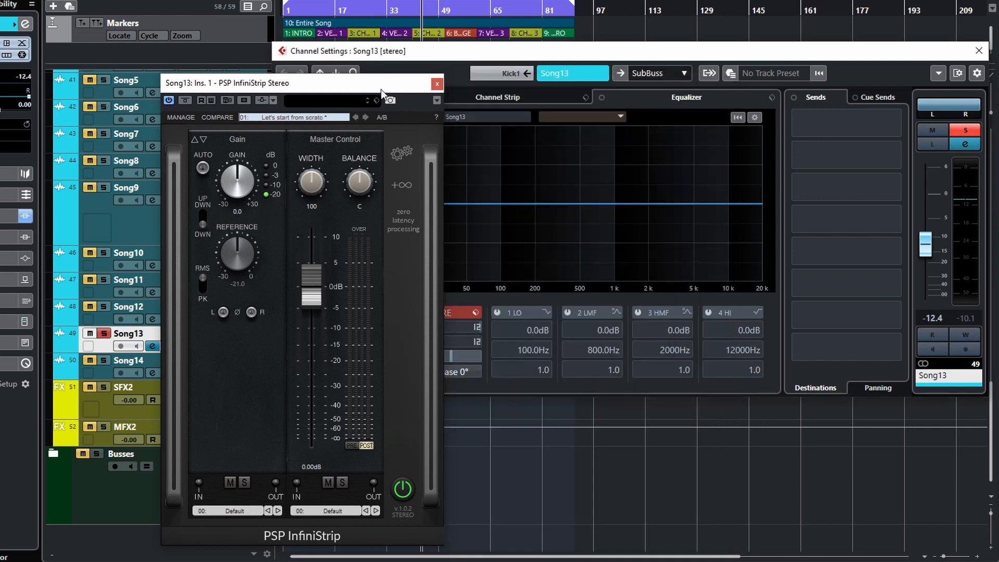
left_click_drag(345, 88, 709, 93)
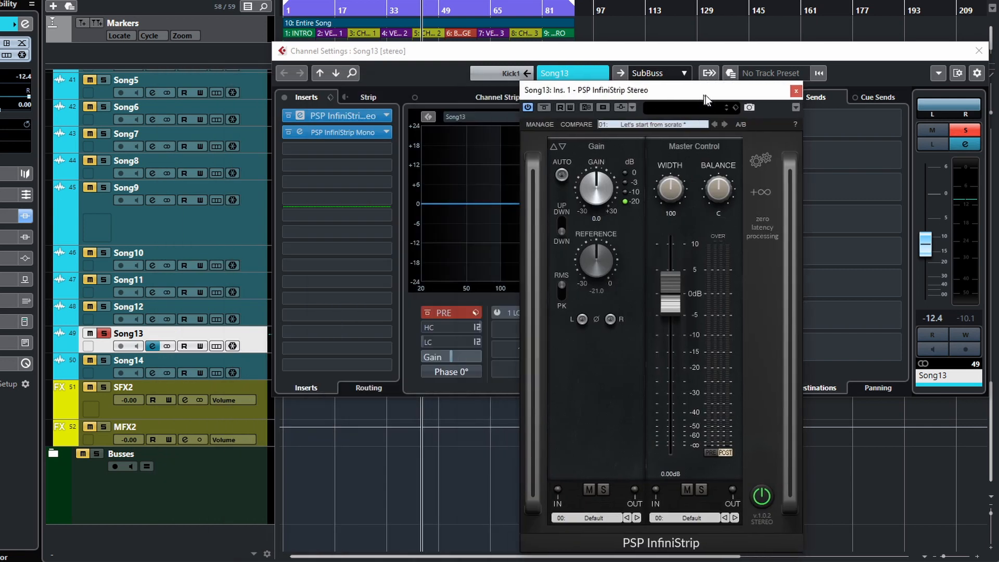
left_click(384, 132)
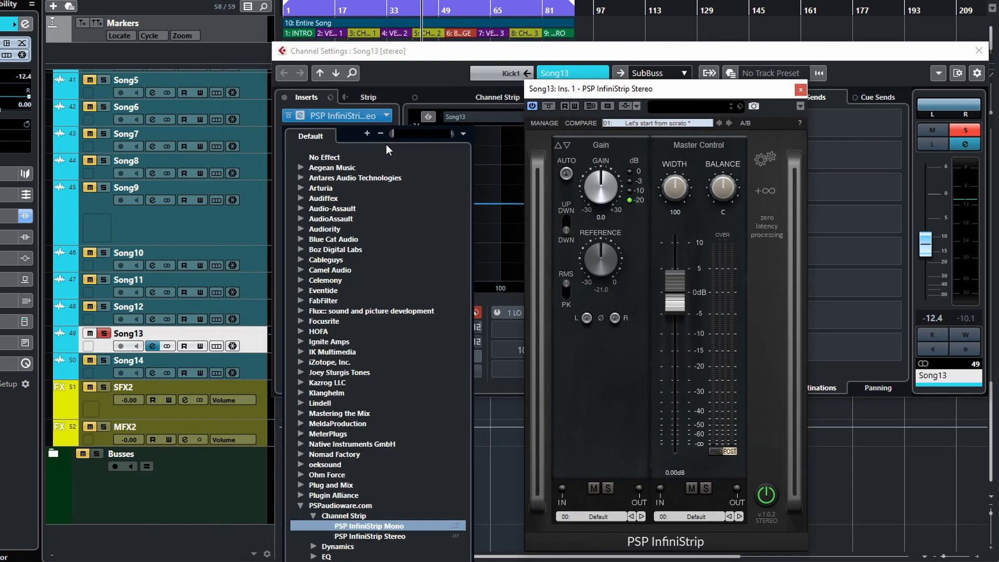
left_click(324, 158)
left_click_drag(662, 88, 600, 85)
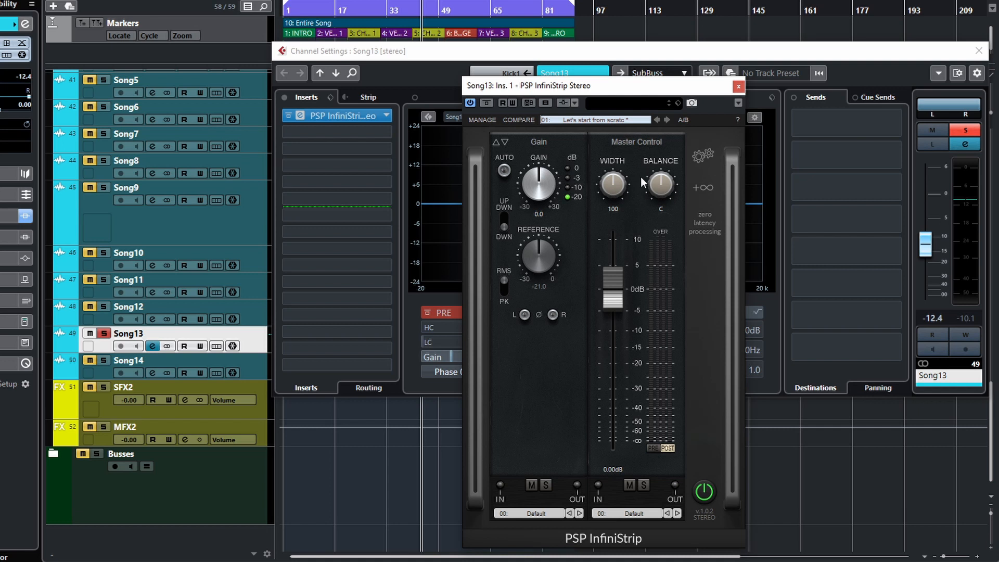
Play the song and try the Master Control fader at about -7.04 dB before resetting it to 0 dB.
key("space")
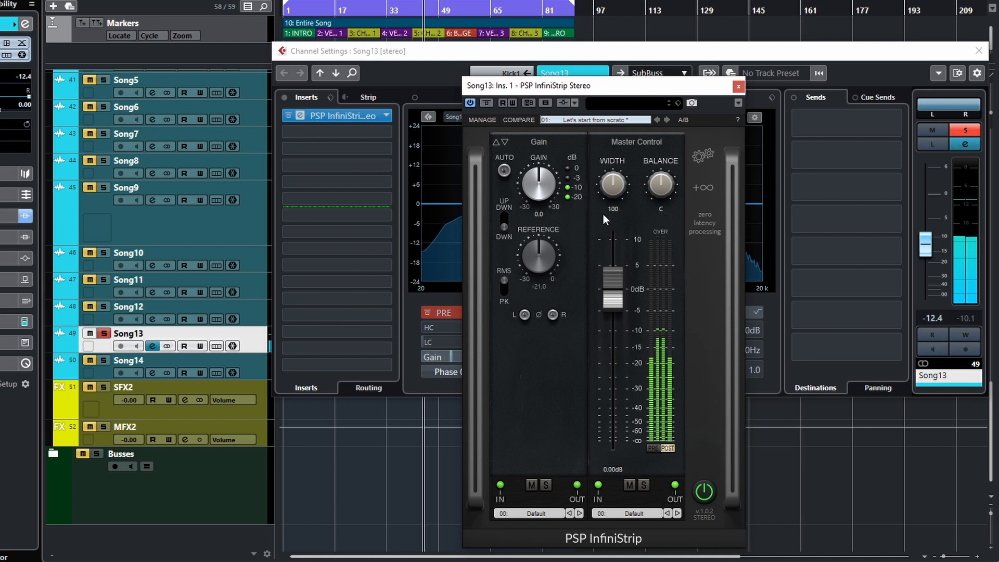
left_click_drag(613, 286, 613, 333)
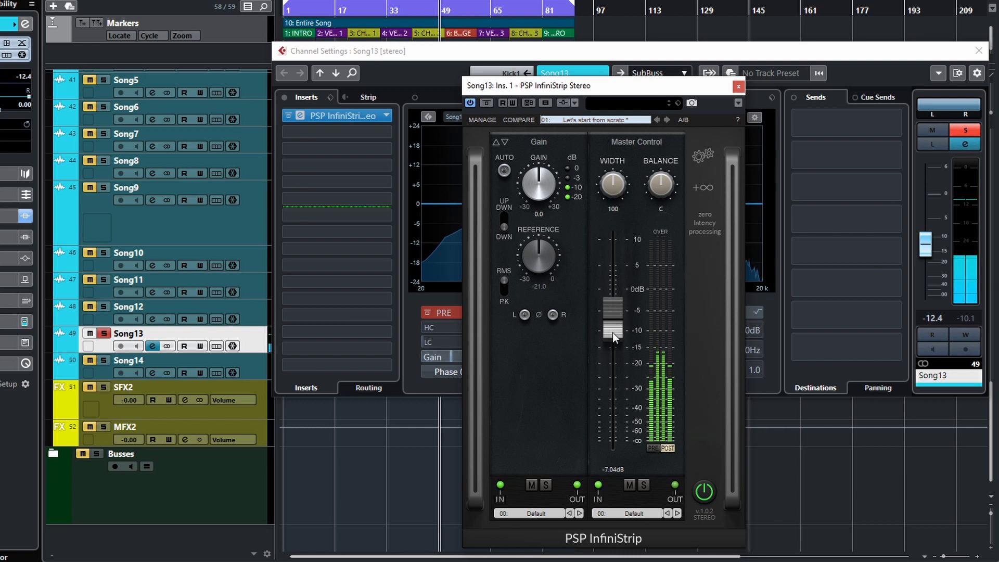
left_click(613, 334, "ctrl")
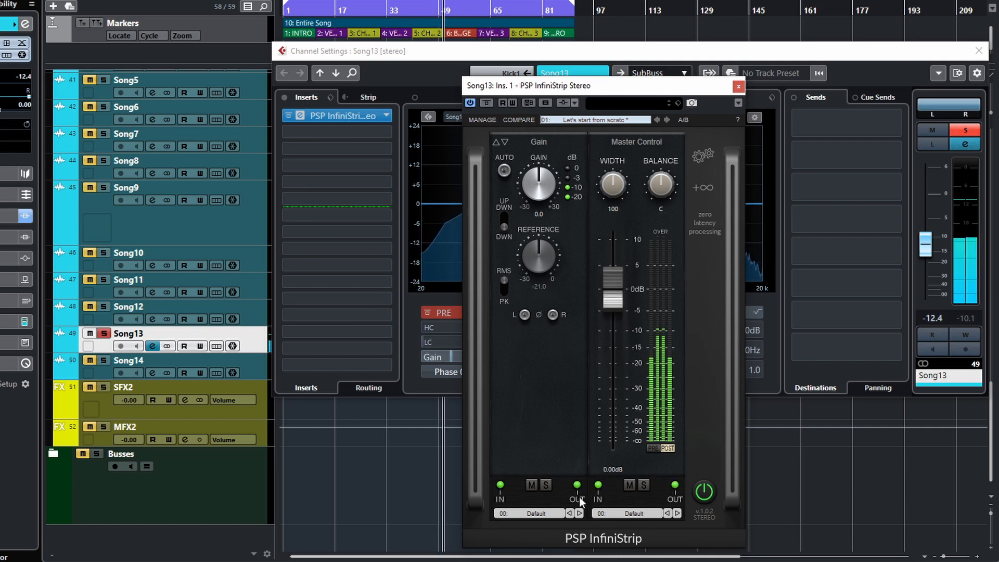
Toggle the Master Control module's mute and solo on and off during playback.
left_click(628, 488)
left_click(629, 488)
left_click(648, 489)
left_click(647, 484)
Compare mute and solo with the Master Control fader at 6.22 dB, return the fader to 0 dB, and stop playback.
left_click_drag(613, 294, 613, 271)
left_click(625, 486)
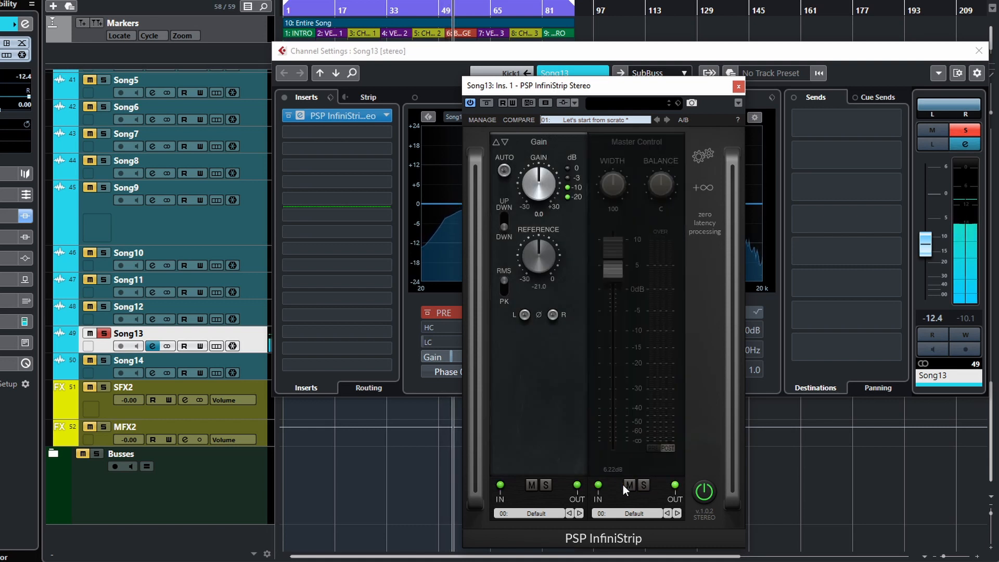
left_click(627, 486)
left_click(644, 486)
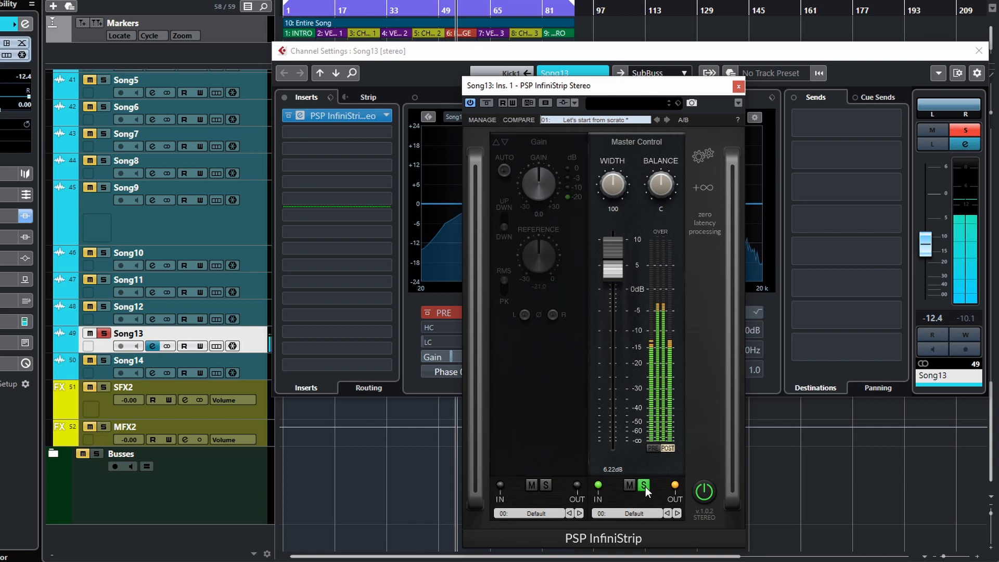
left_click(645, 486)
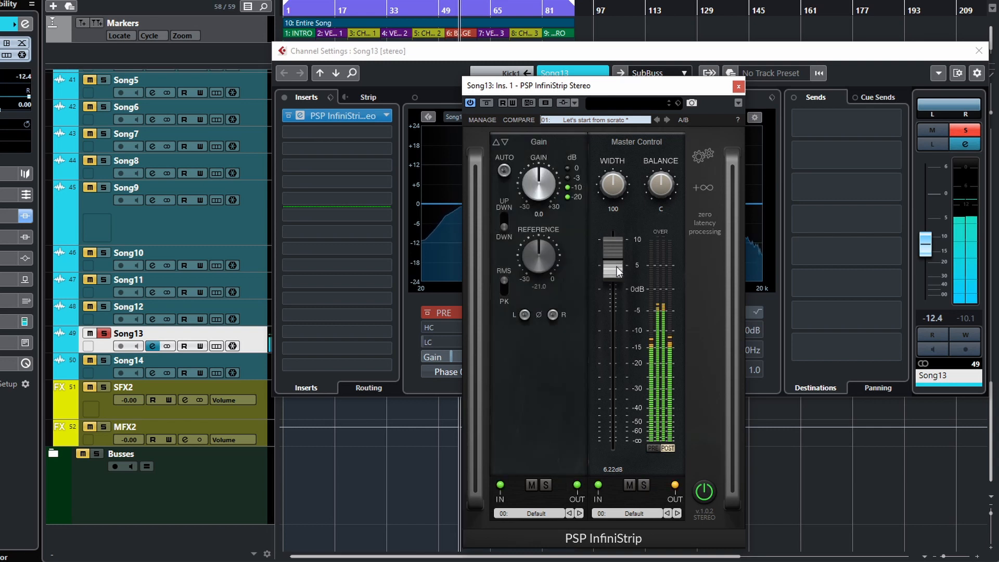
left_click_drag(619, 271, 620, 297)
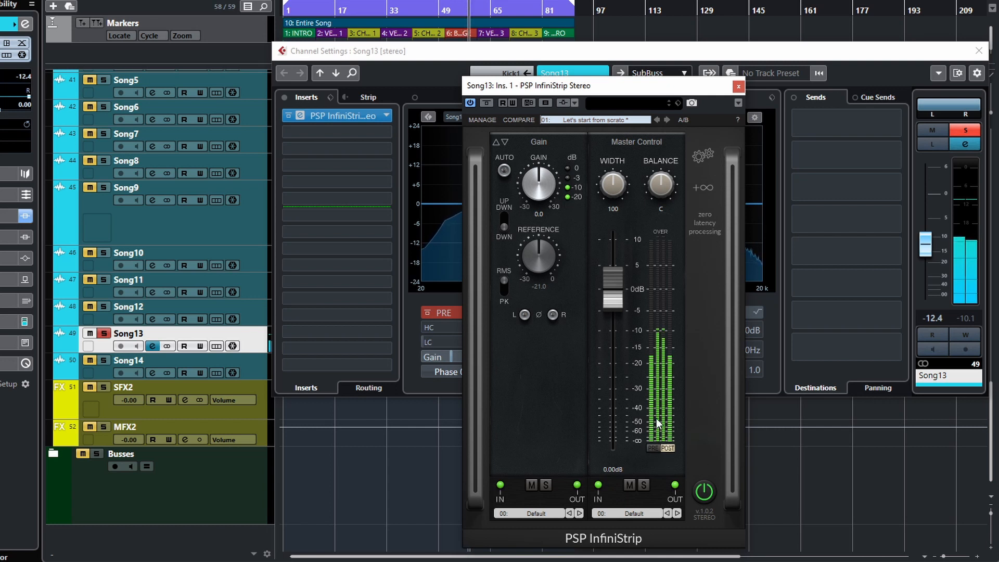
key("space")
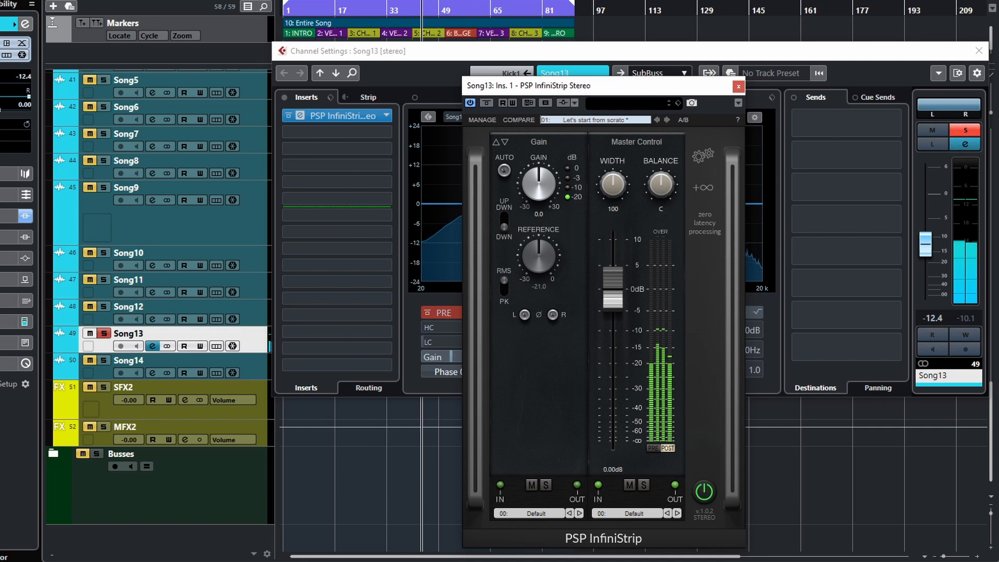
Play the song and try the Master Control width at 200 and 0 before resetting it to 100.
key("space")
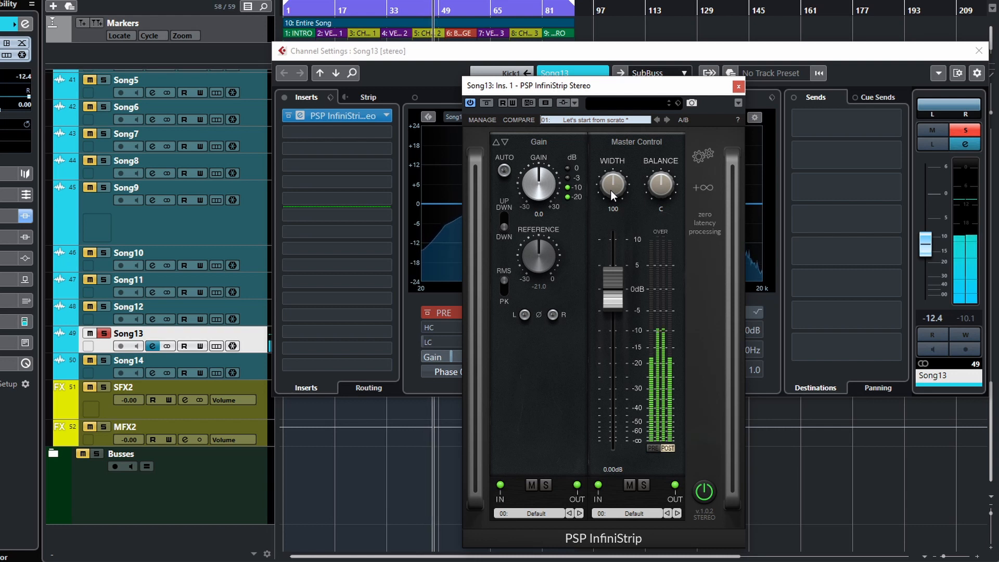
left_click_drag(611, 190, 623, 145)
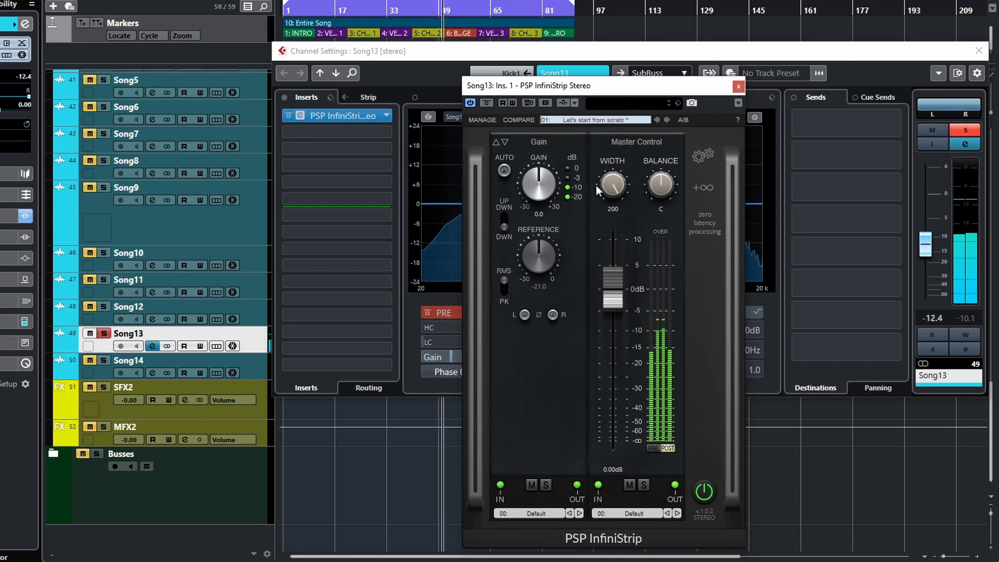
left_click_drag(595, 183, 622, 275)
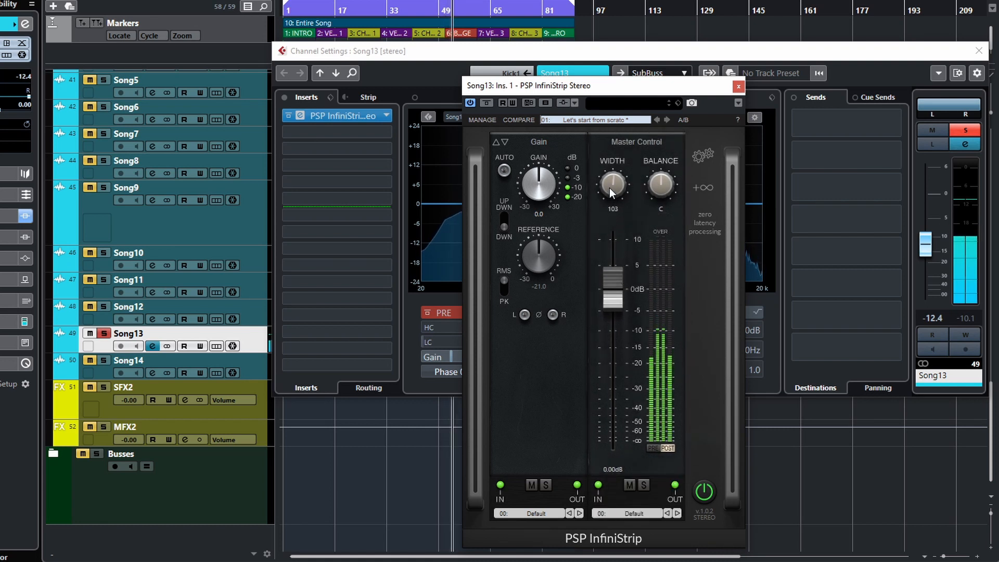
left_click_drag(610, 190, 632, 332)
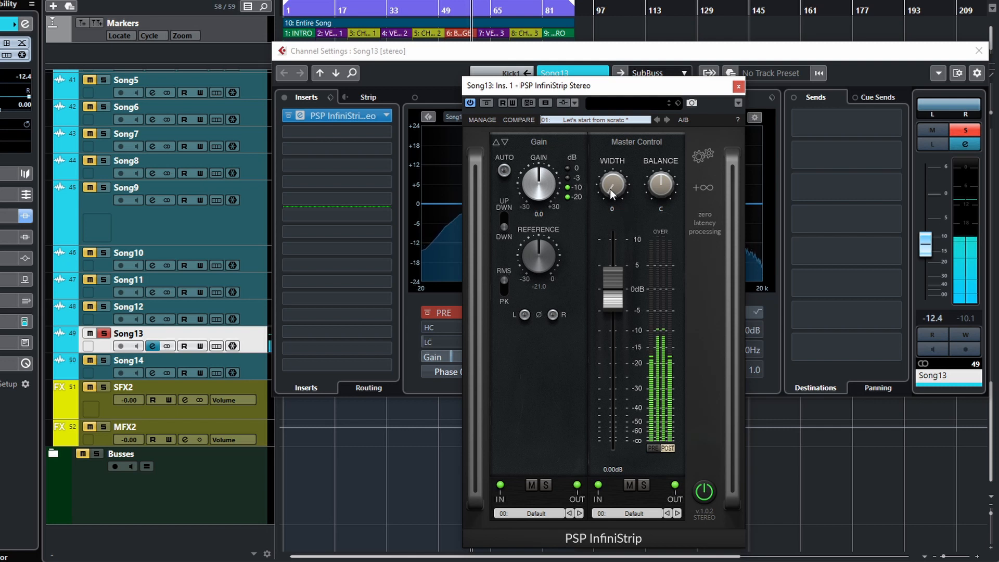
left_click_drag(611, 189, 605, 165)
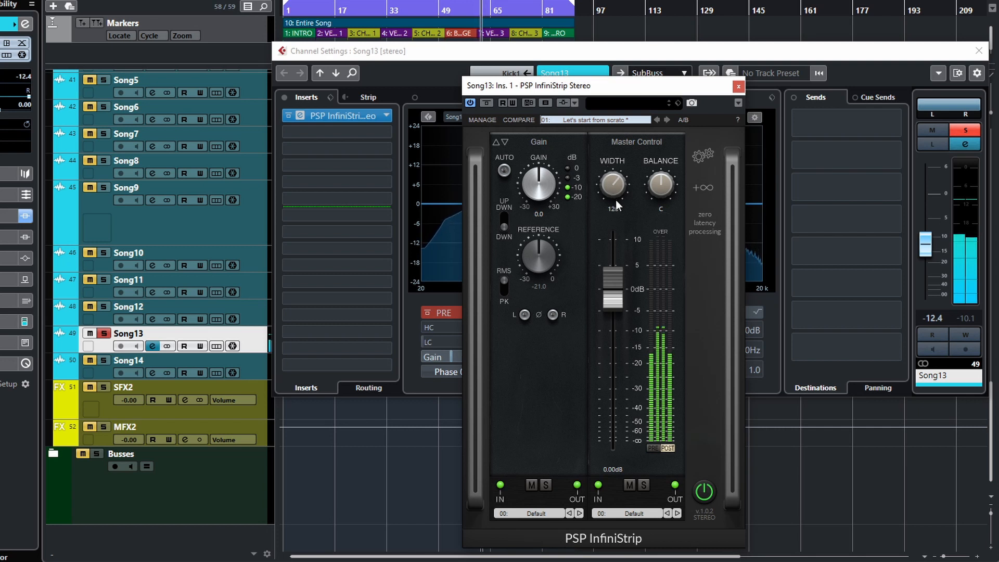
left_click_drag(605, 187, 592, 101)
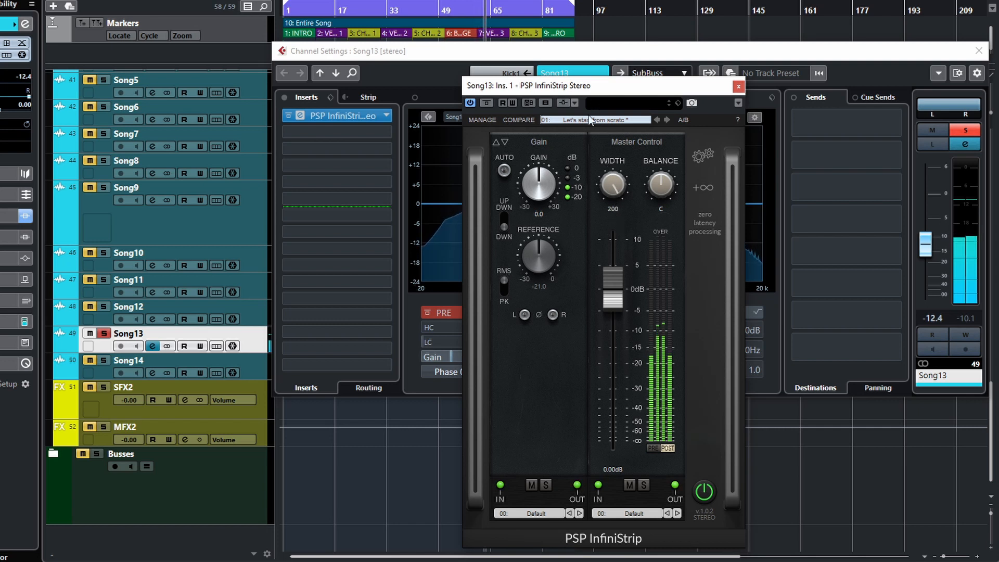
double_click(613, 191)
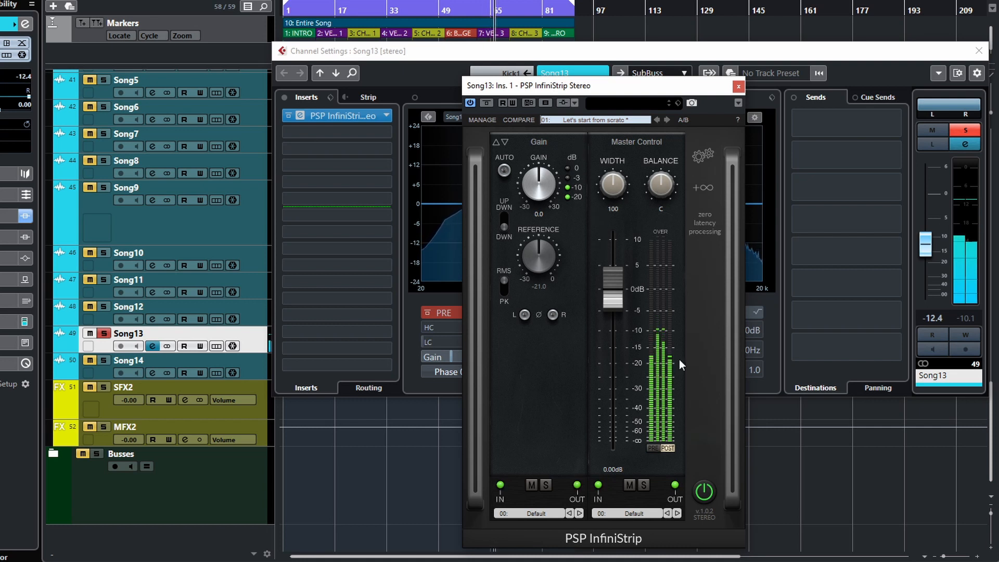
Try the Master Control balance at 50L and towards the opposite side, and reset it to centre.
left_click_drag(645, 193, 676, 374)
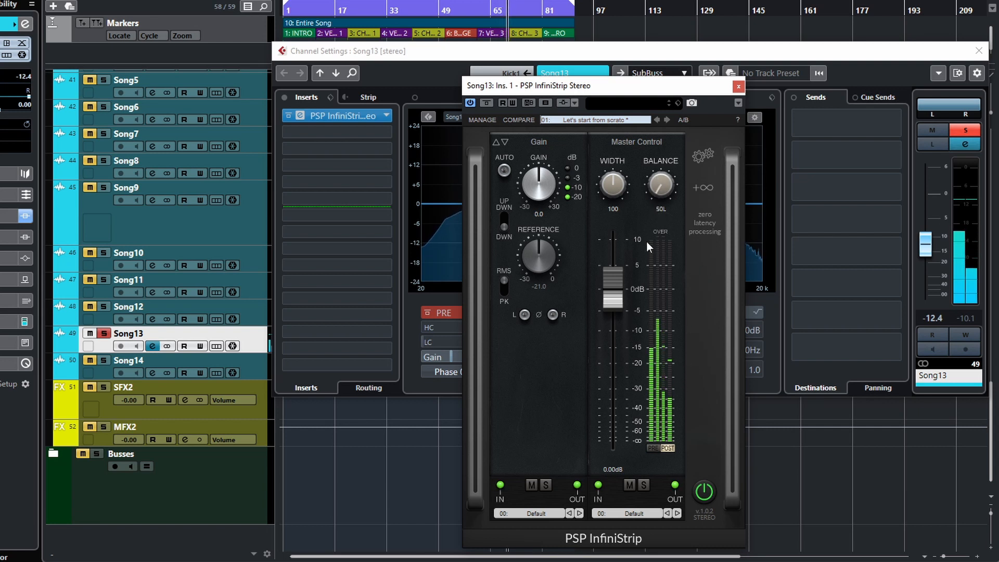
left_click_drag(652, 195, 735, 9)
left_click(658, 192, "ctrl")
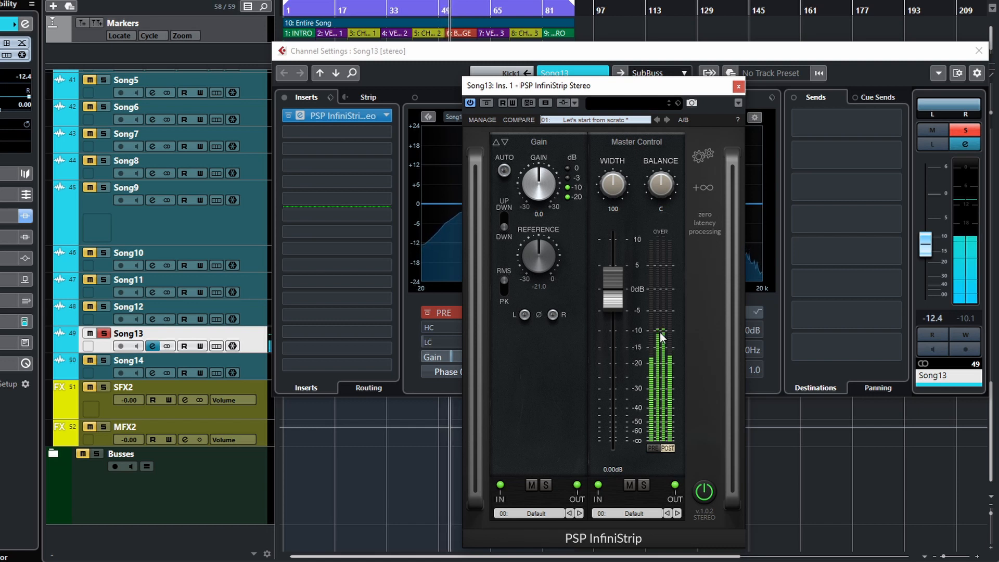
Switch the Master Control metering to PRE and lower the fader to -28.72 dB.
left_click_drag(619, 304, 617, 357)
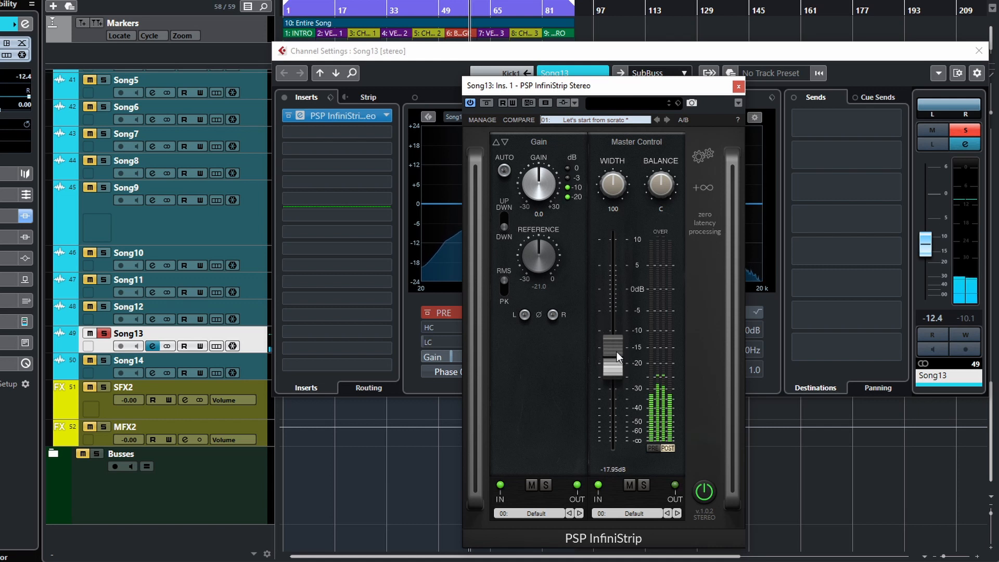
left_click(653, 448)
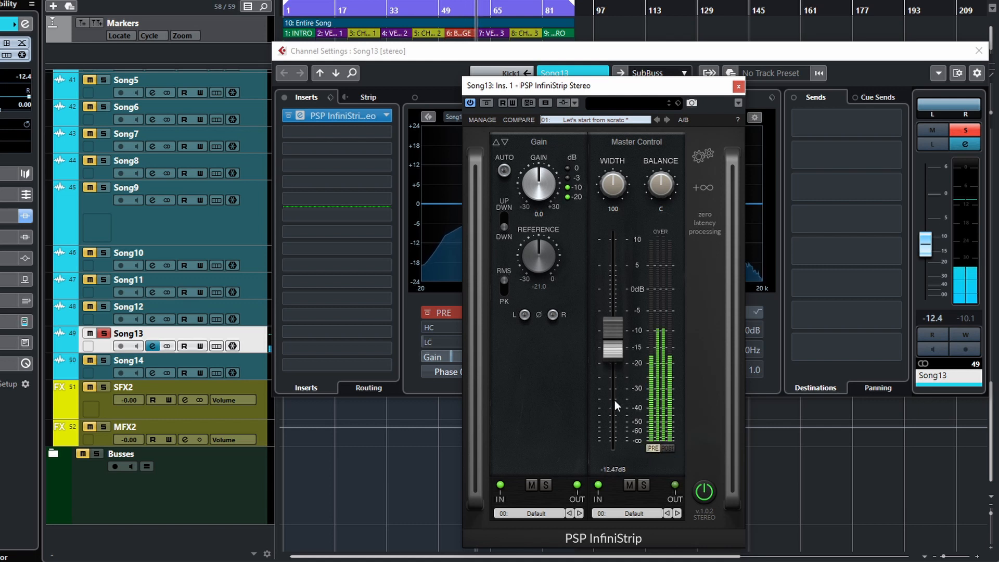
mouse_move(617, 399)
left_mouse_down()
mouse_move(616, 346)
mouse_move(616, 411)
mouse_move(618, 380)
mouse_move(616, 392)
left_mouse_up()
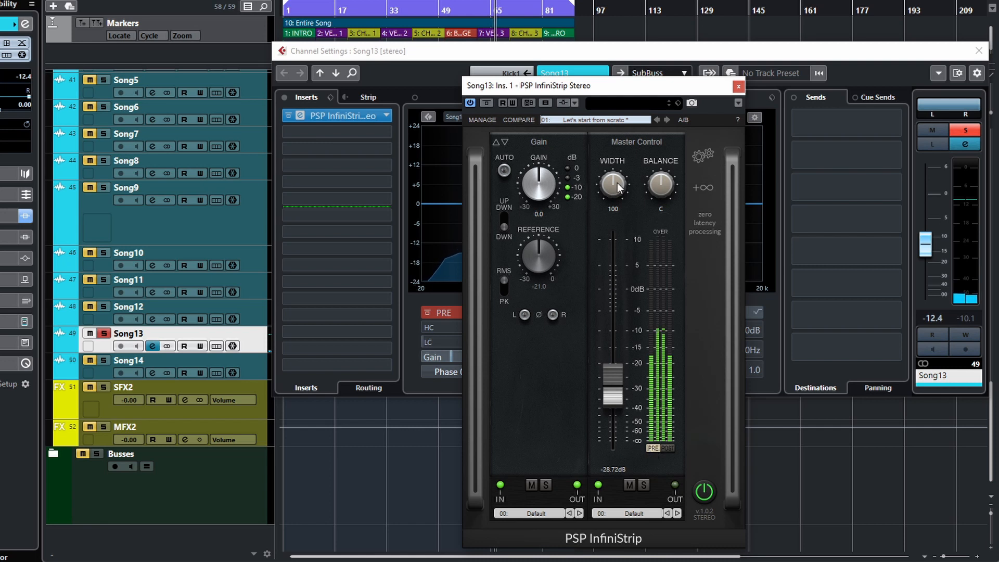
Raise the Gain module's gain to 17.3 dB, clear the over indicators while stopped, and restart playback.
left_click_drag(538, 185, 528, 133)
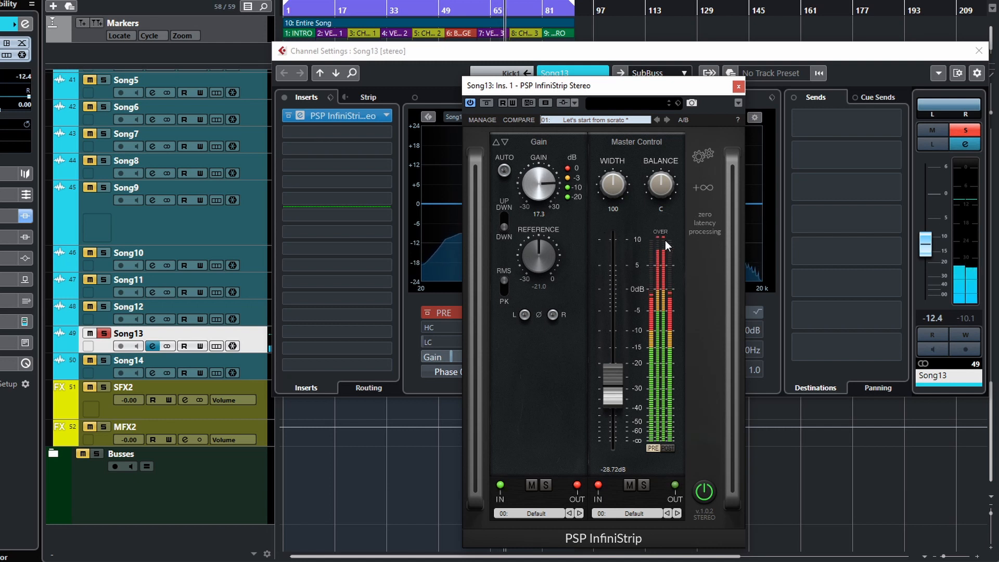
key("space")
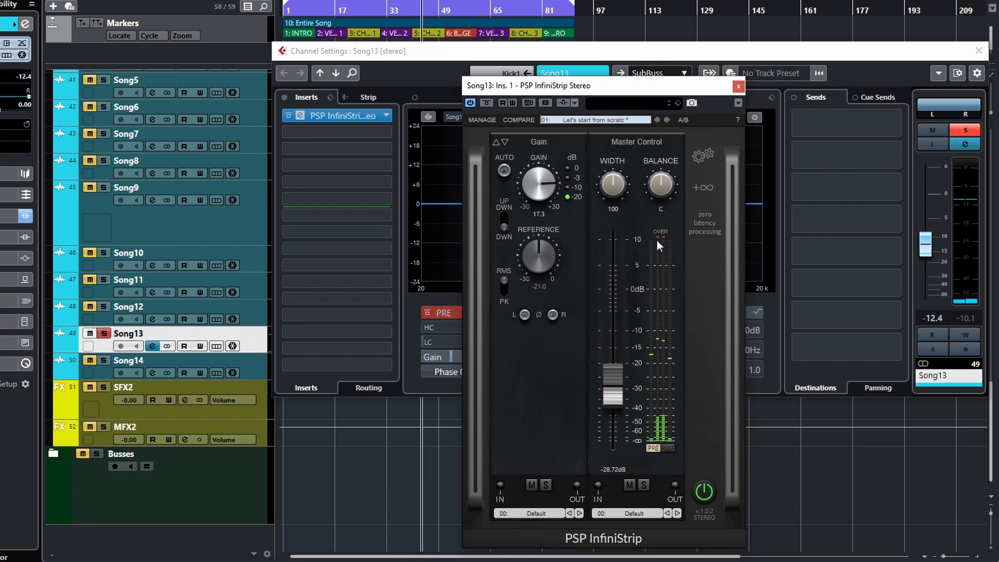
left_click(663, 235)
key("space")
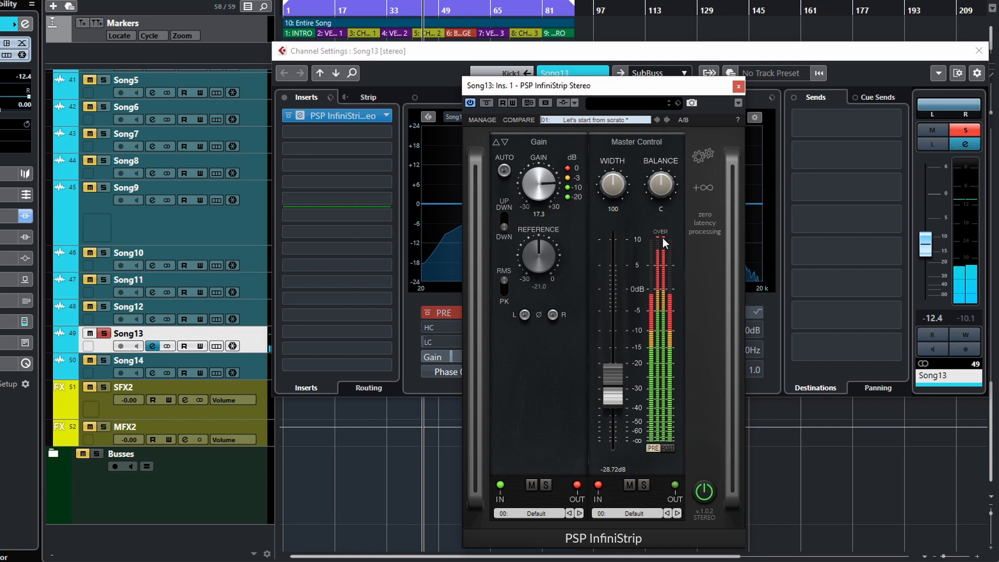
Restart playback and compare the Master Control meter readings in POST and PRE modes.
key("space")
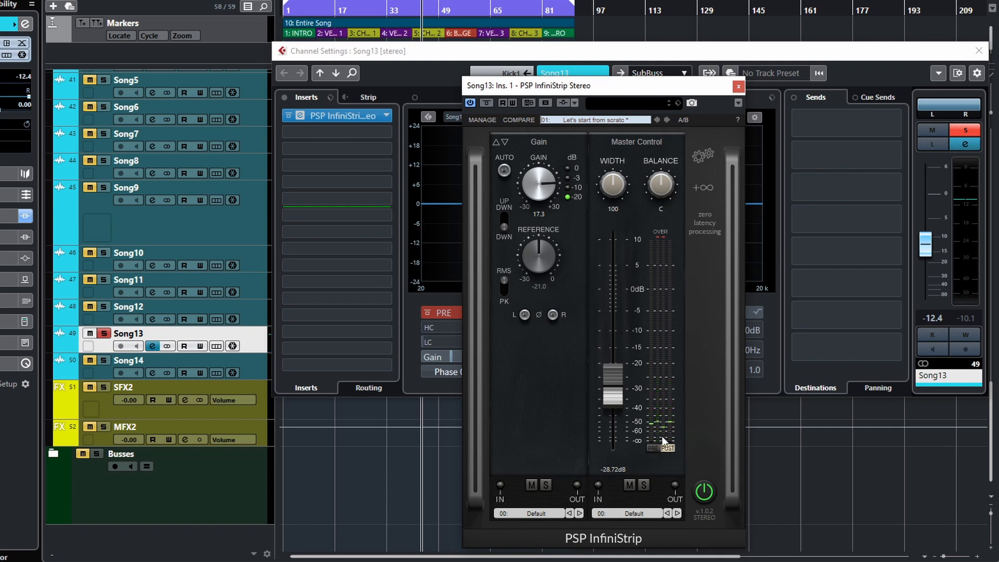
key("space")
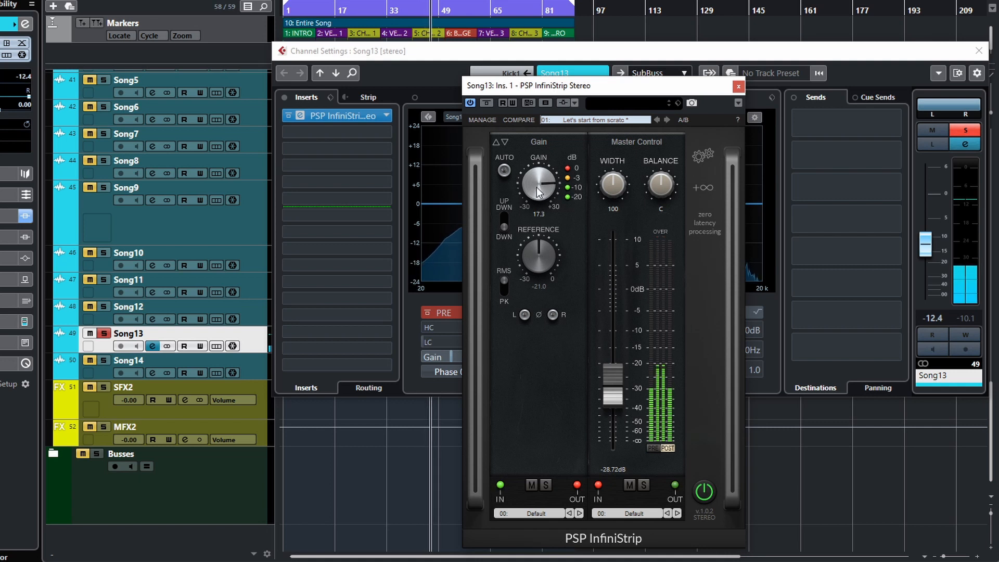
left_click(652, 447)
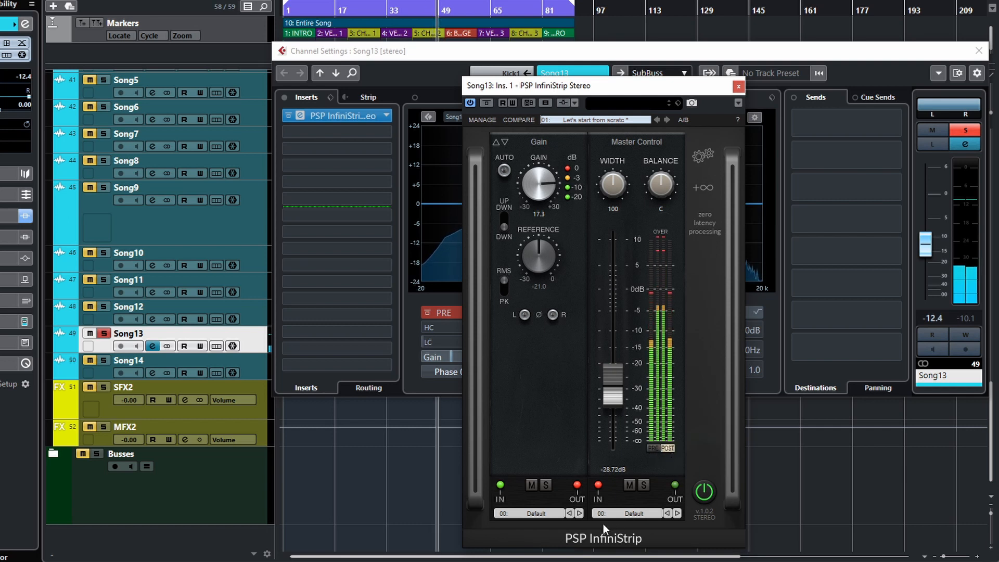
Clear the over indicators and reset both the Gain knob and the Master Control fader to 0 dB.
left_click(655, 243)
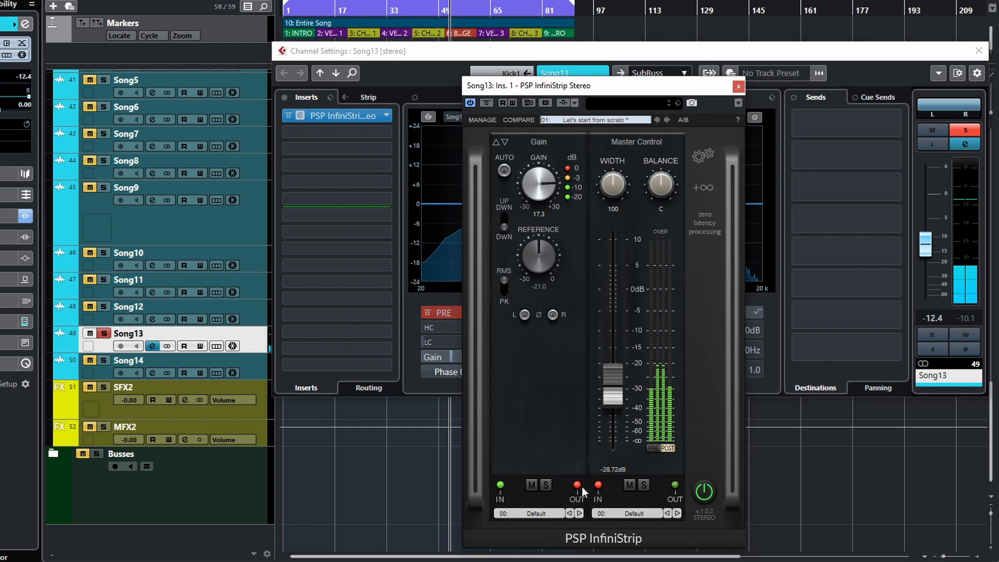
left_click(540, 189, "ctrl")
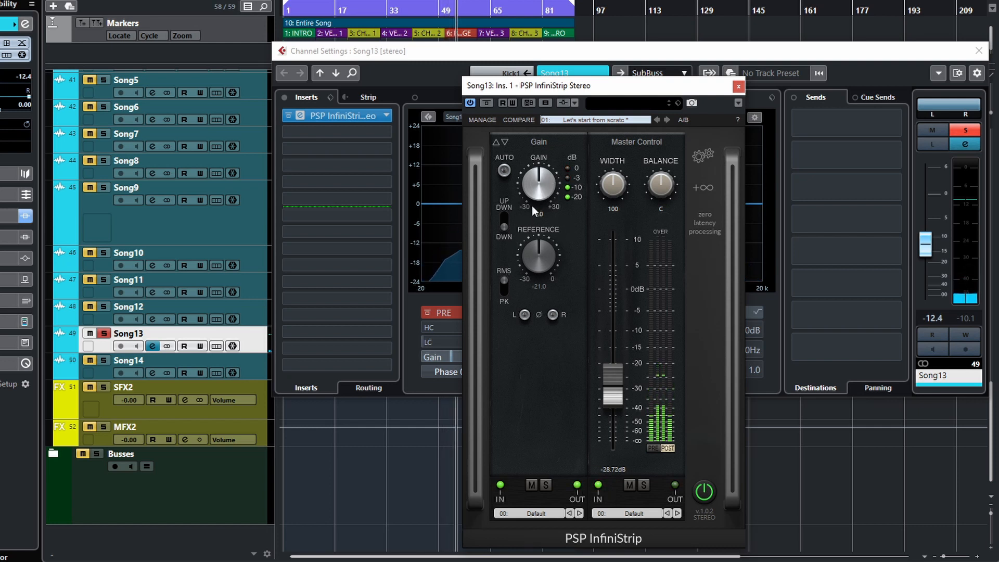
left_click(614, 385, "ctrl")
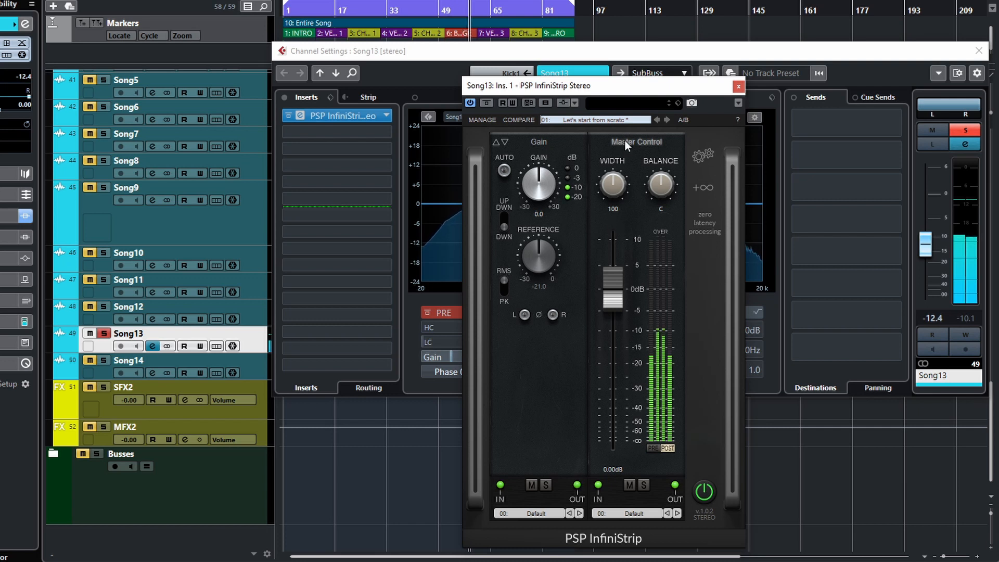
Remove the Master Control module from the Control slot and load it again.
left_click_drag(631, 154, 636, 549)
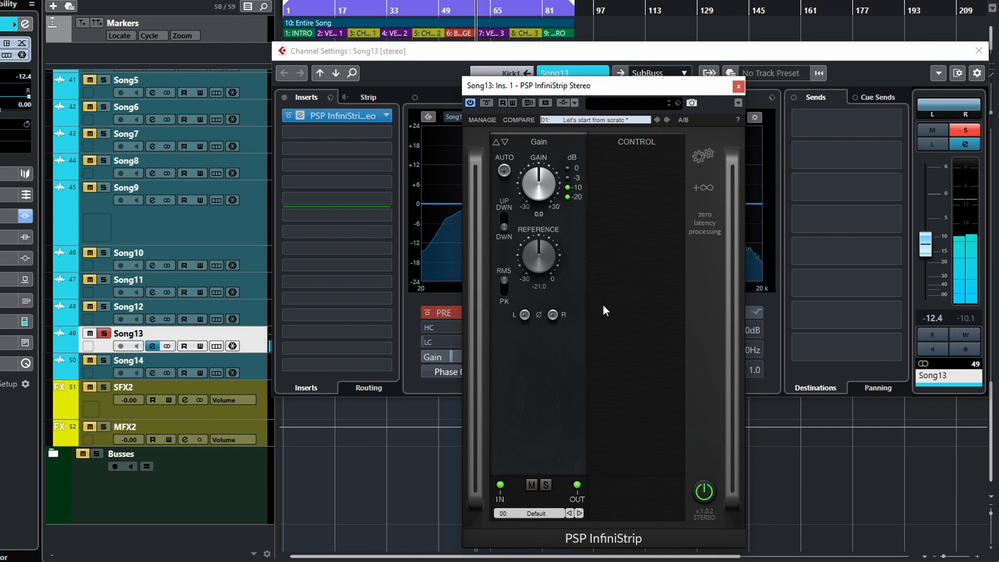
left_click(636, 146)
left_click(642, 171)
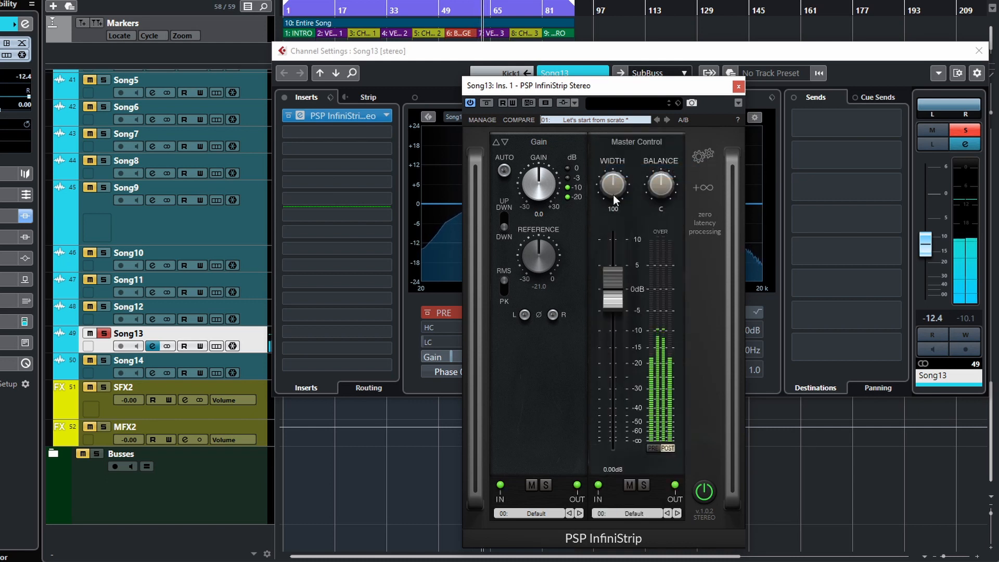
Try the reloaded module's width at 98 and fader at -13.40 dB, reset them to 100 and 0 dB, and stop playback.
left_click_drag(613, 183, 632, 253)
left_click_drag(616, 304, 631, 350)
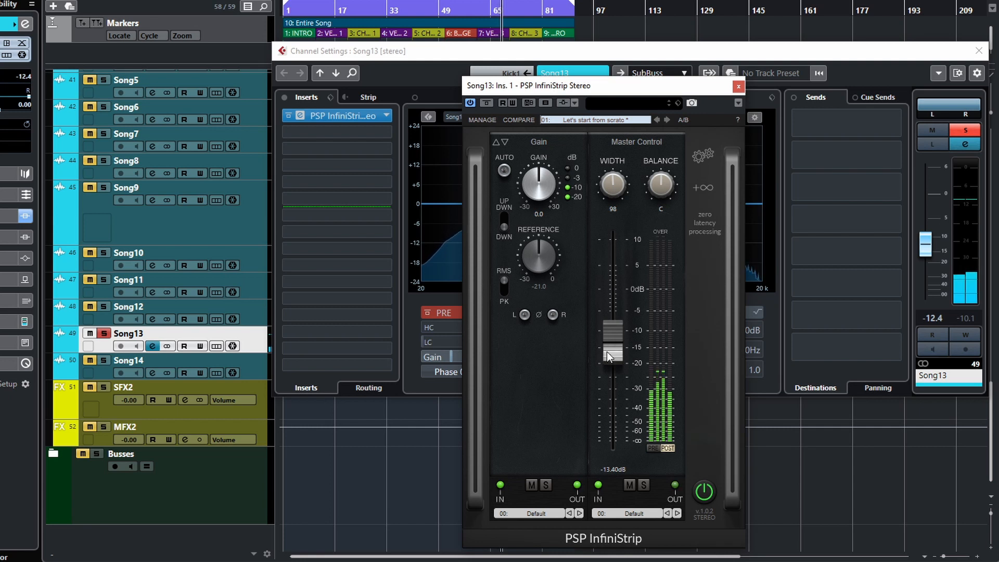
left_click_drag(606, 352, 629, 273)
double_click(614, 183)
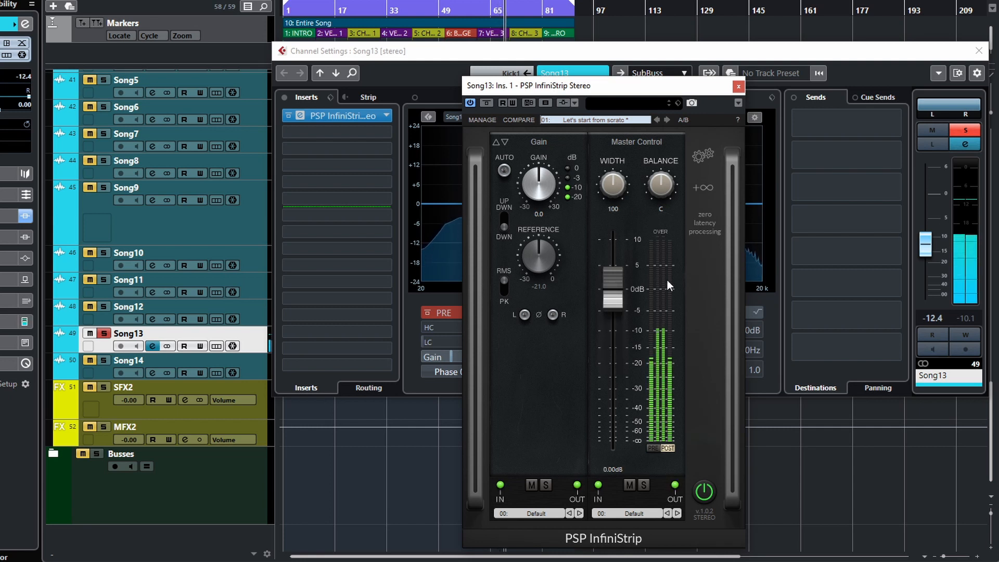
key("space")
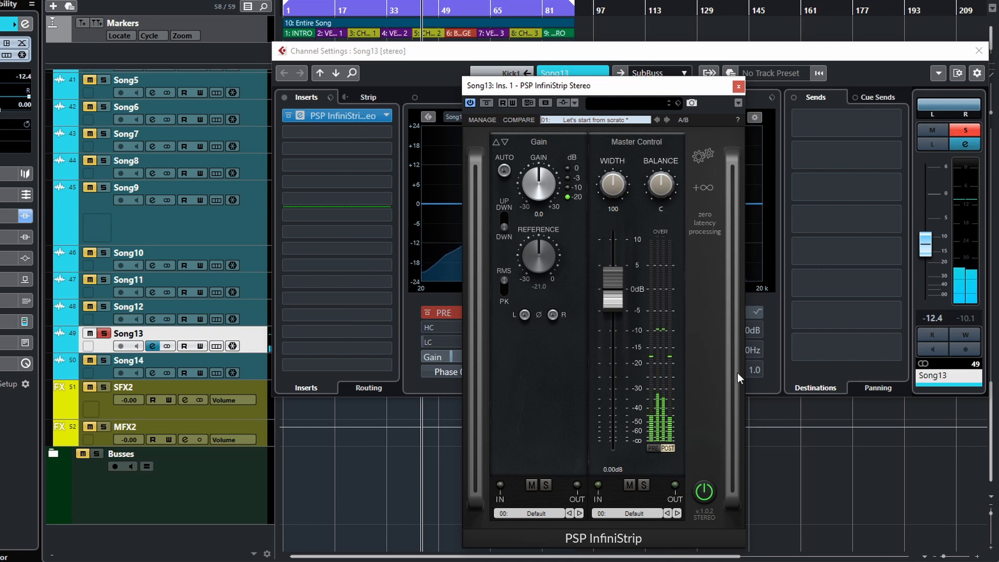
Move the InfiniStrip window up to the screen's upper edge to make room for its preset list, and restart playback.
mouse_move(816, 328)
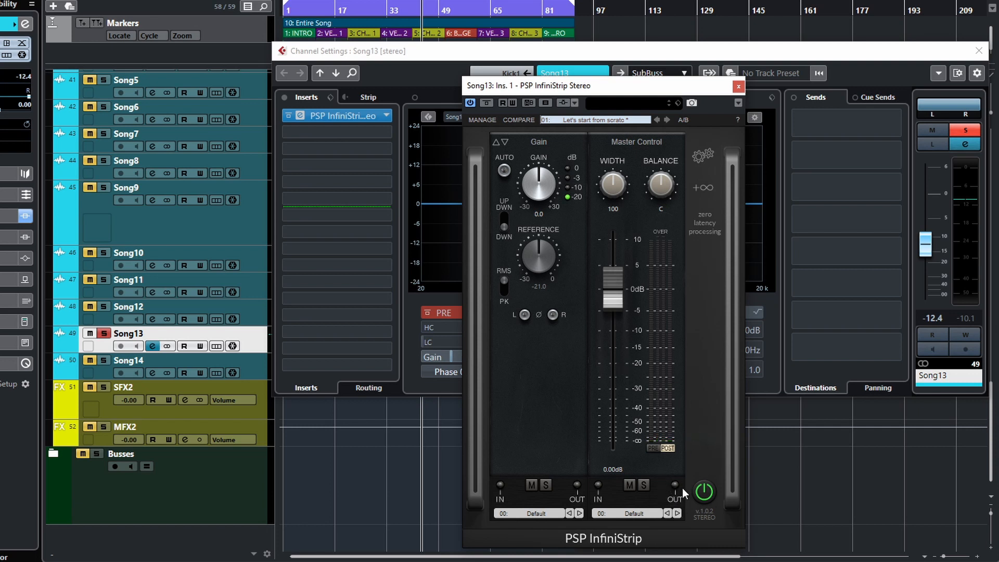
left_click_drag(650, 89, 649, 53)
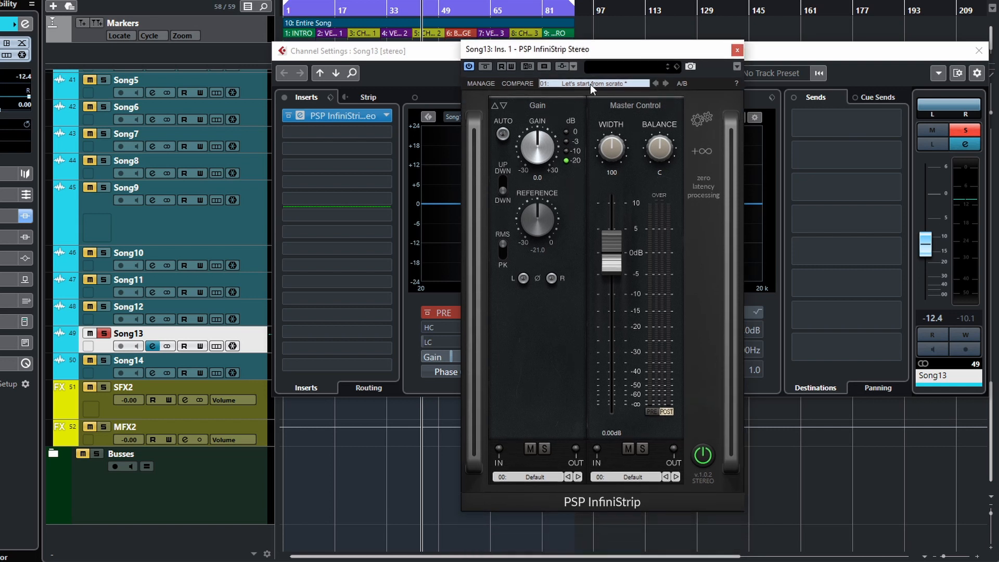
left_click_drag(587, 49, 581, 0)
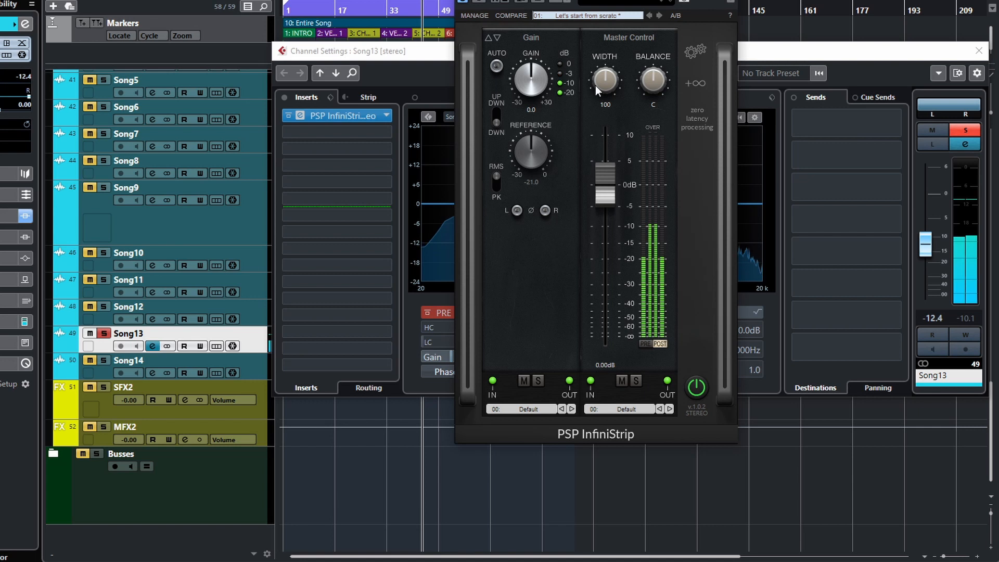
Browse the factory presets from drums through vocals, load SPC: Master1 -18RMS JGR, and reposition the window to show all its modules.
left_click(569, 15)
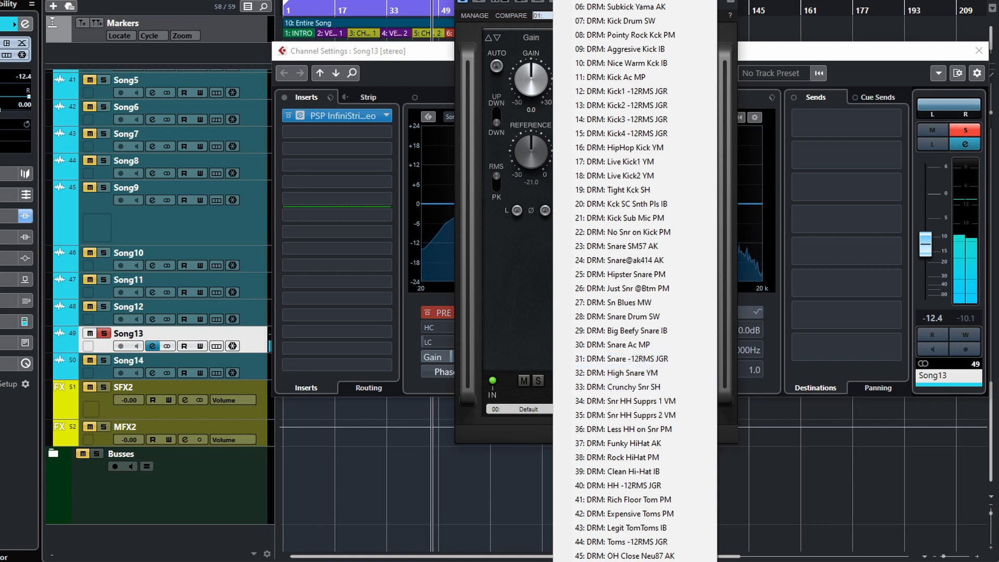
scroll(662, 382, "down", 3)
scroll(635, 281, "down", 5)
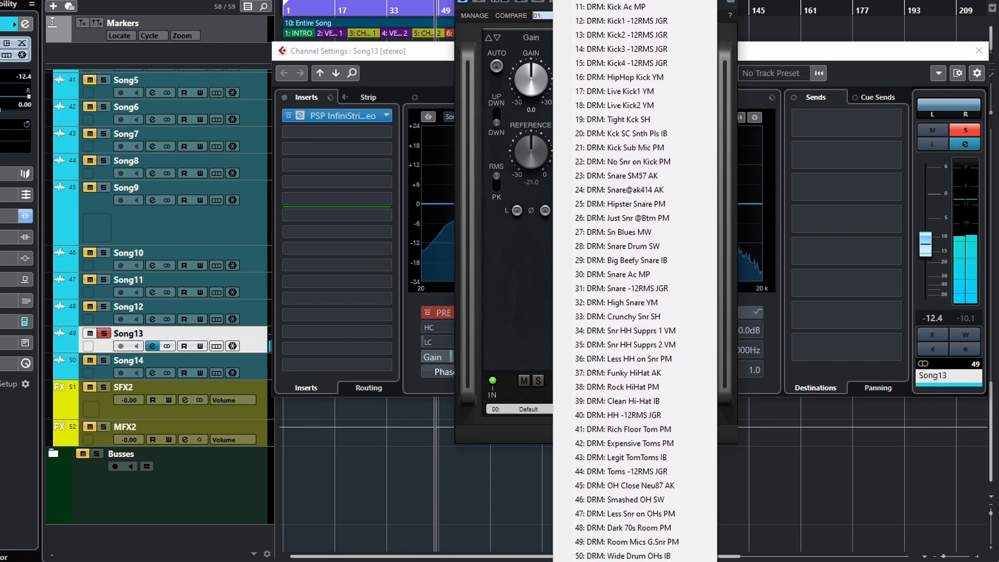
scroll(634, 281, "down", 11)
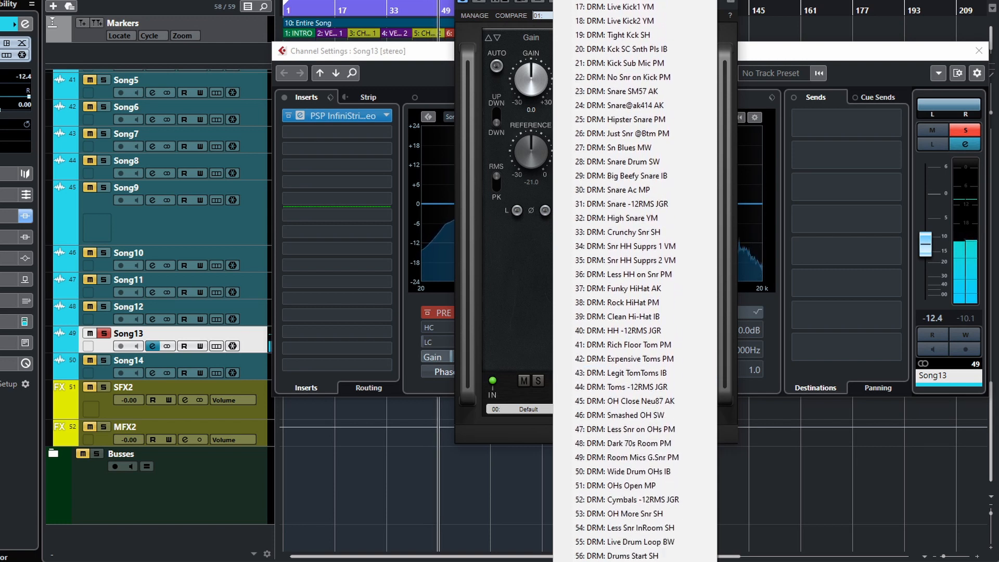
scroll(635, 281, "down", 10)
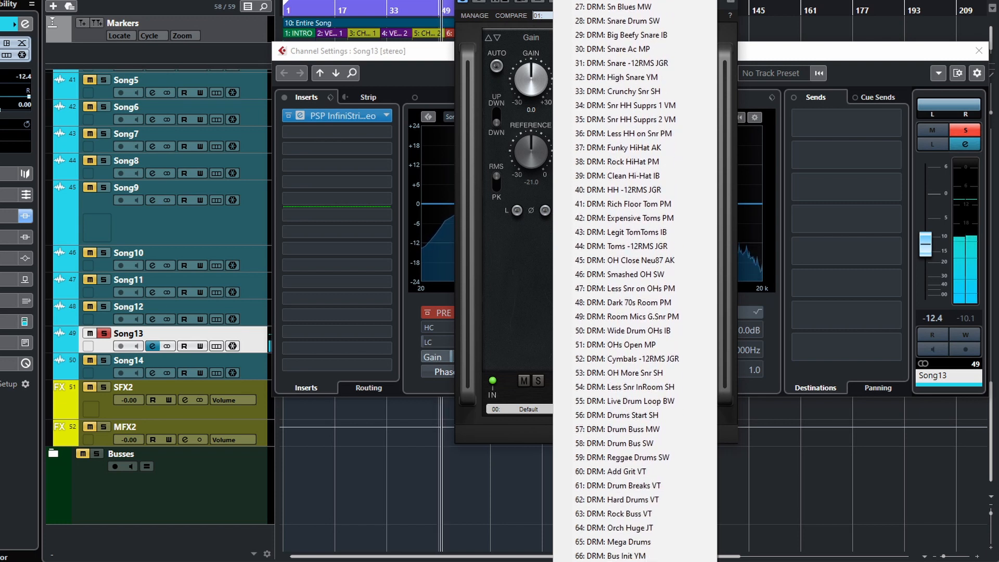
scroll(635, 281, "down", 9)
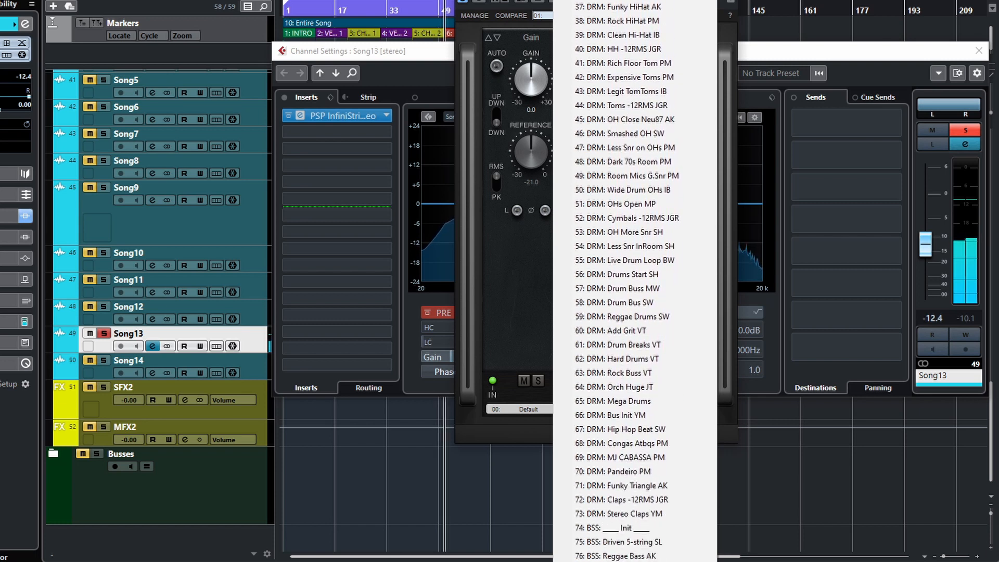
scroll(635, 281, "down", 10)
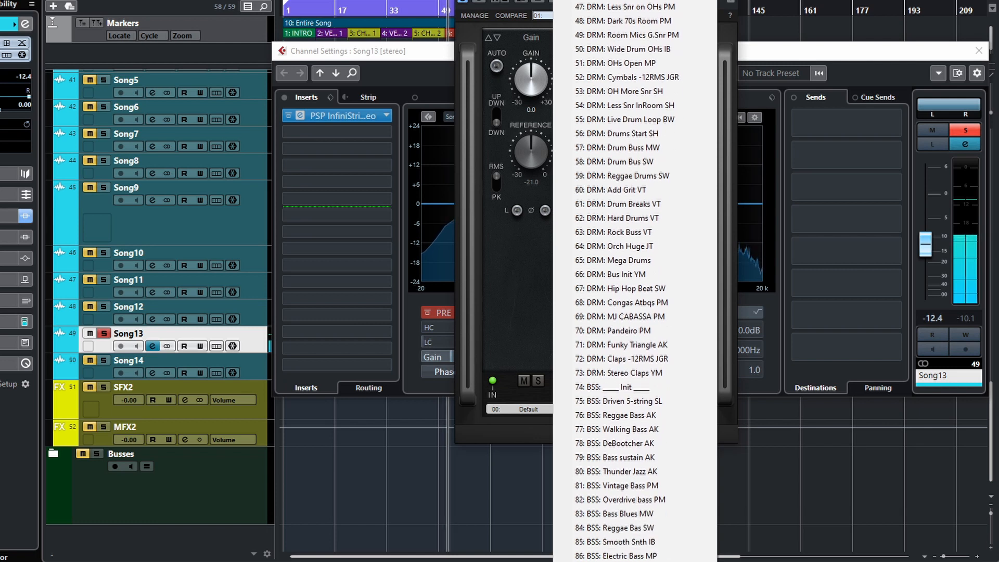
scroll(635, 281, "down", 10)
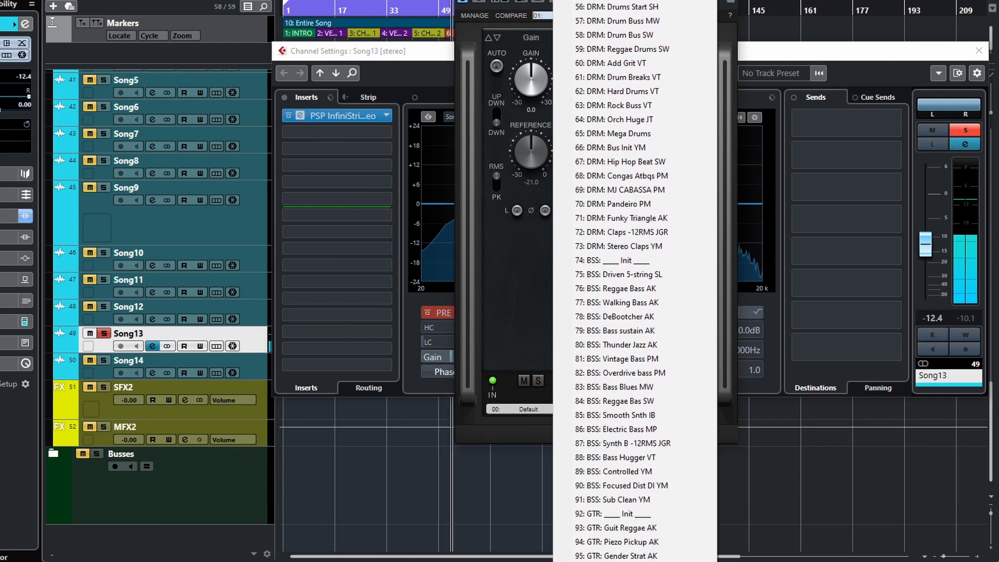
scroll(635, 281, "down", 9)
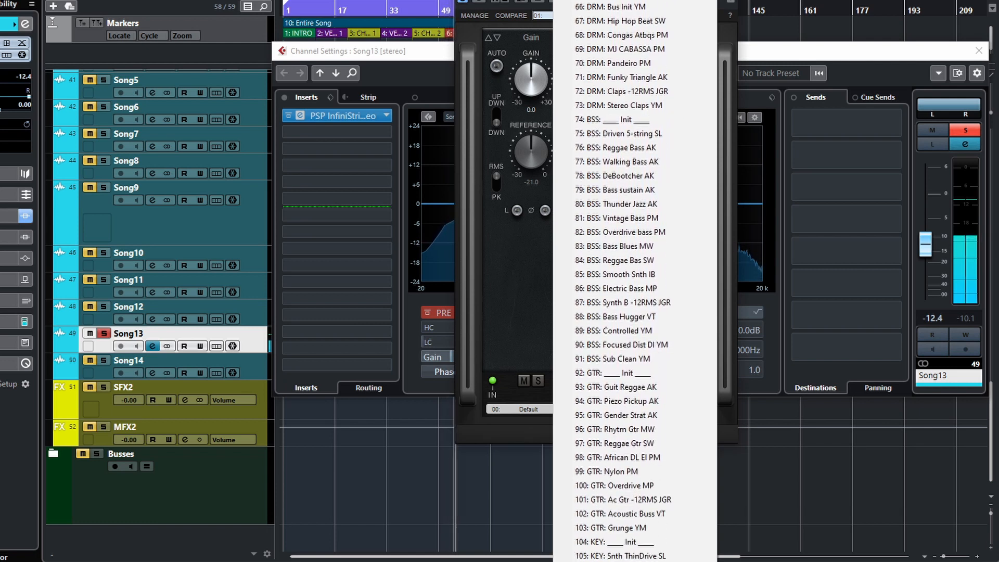
scroll(635, 281, "down", 7)
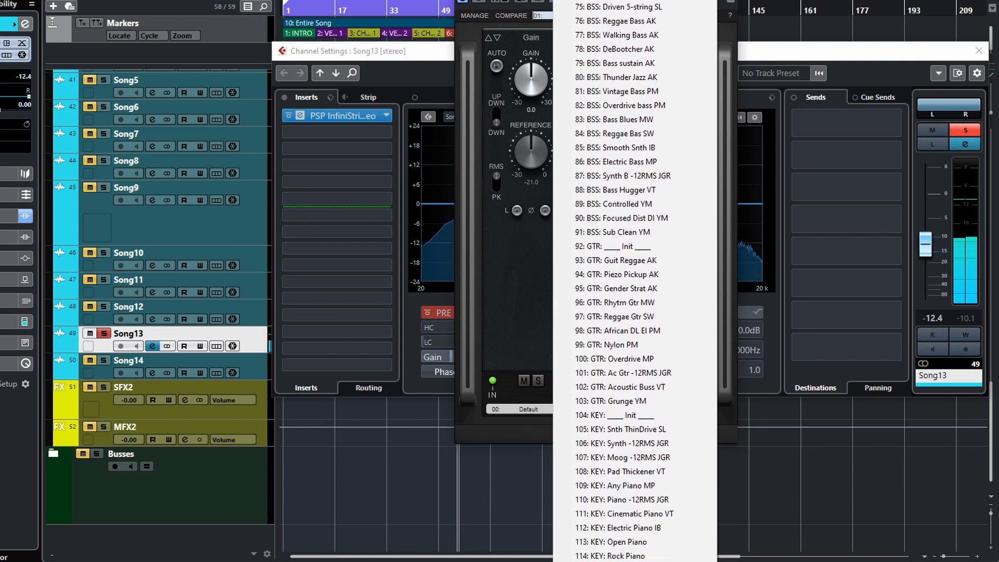
scroll(635, 281, "down", 9)
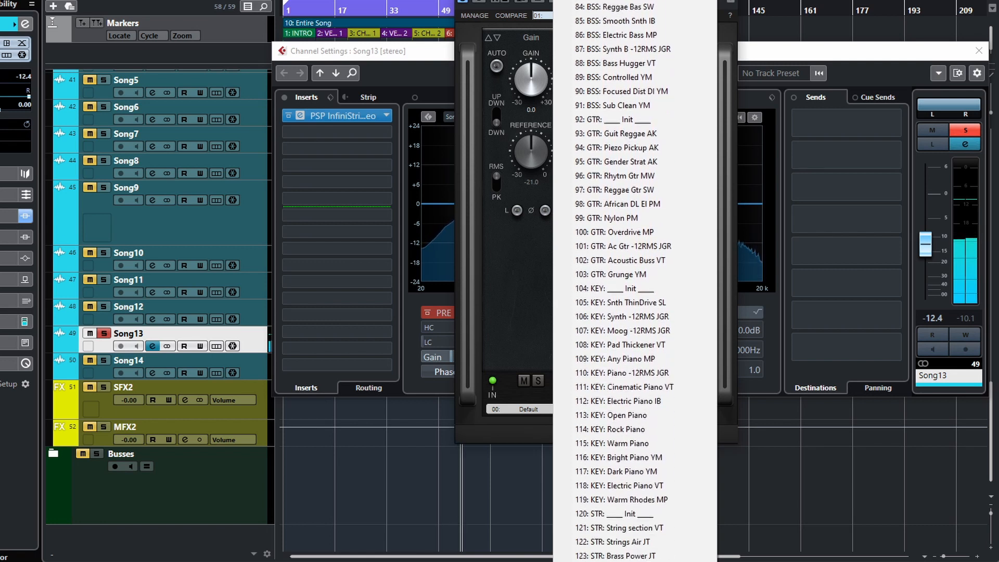
scroll(635, 281, "down", 10)
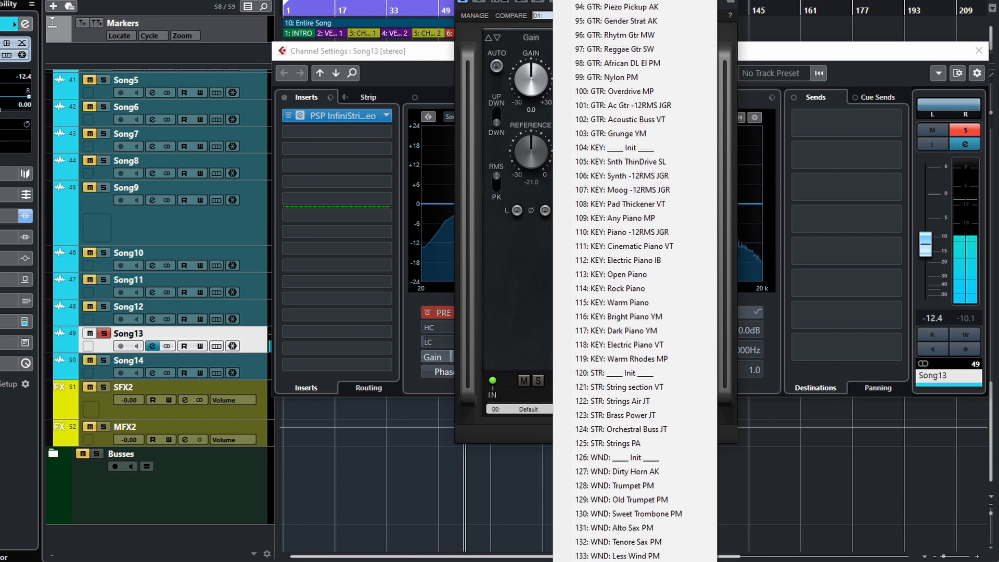
scroll(634, 281, "down", 9)
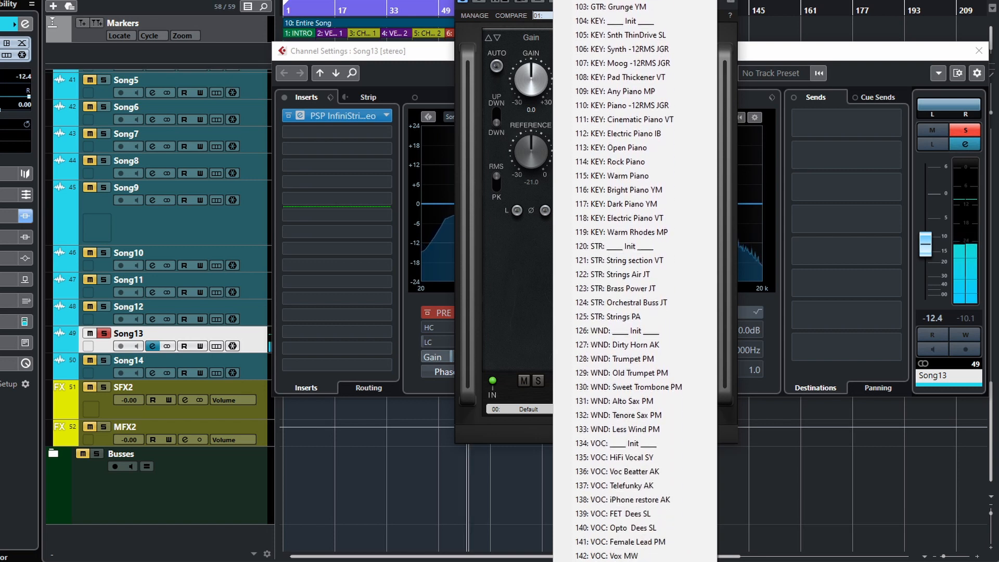
scroll(635, 281, "down", 8)
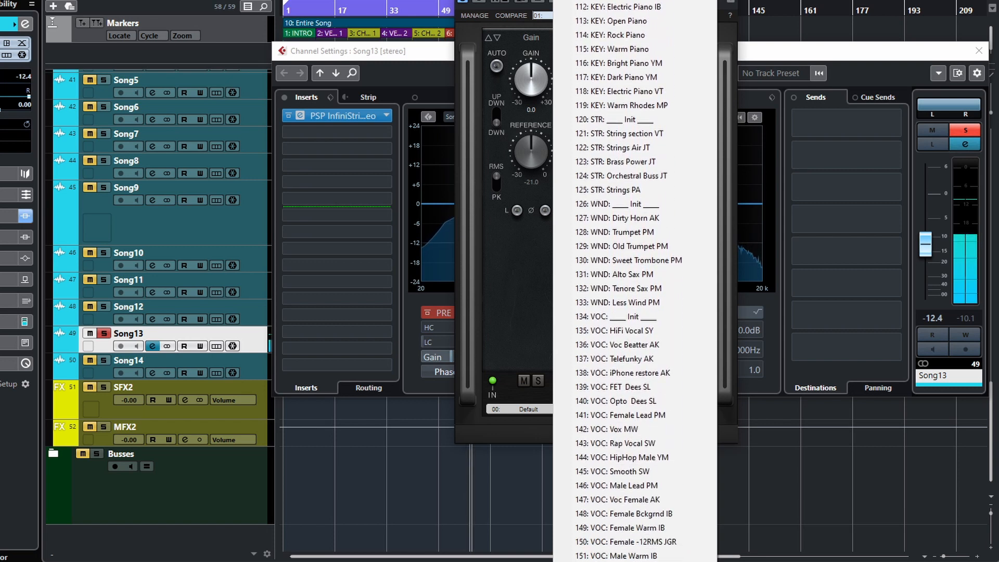
scroll(635, 281, "down", 5)
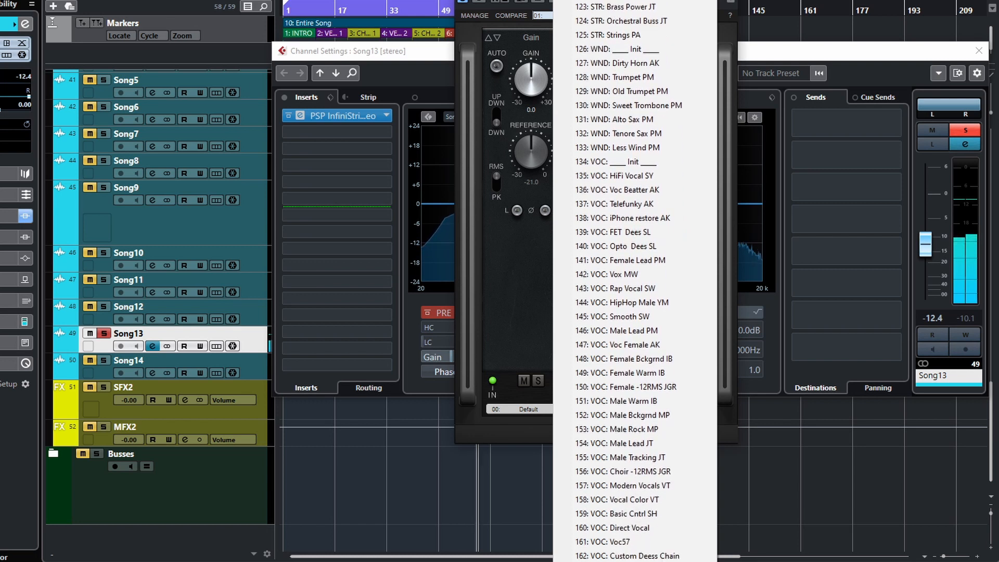
left_click(676, 561)
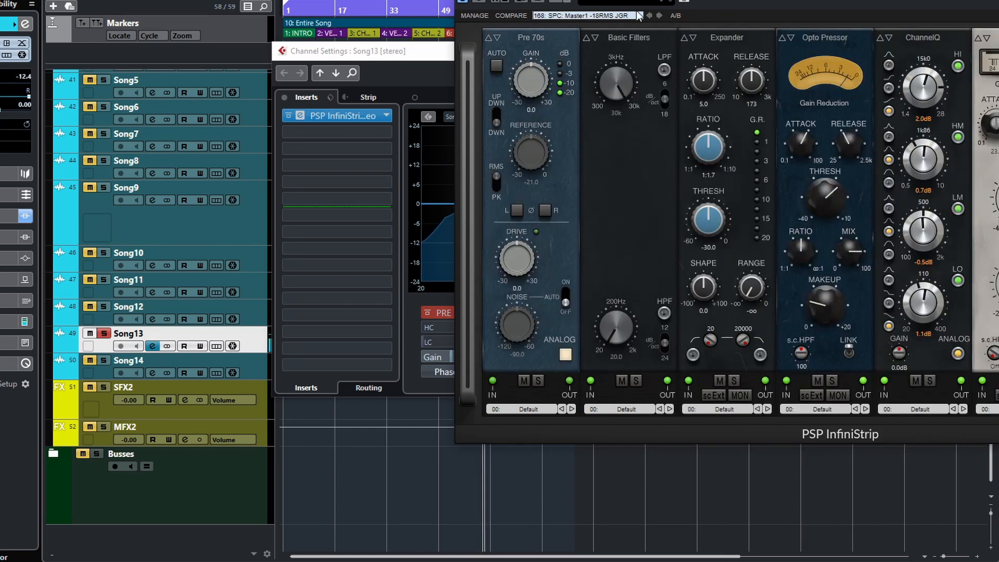
left_click_drag(723, 2, 492, 49)
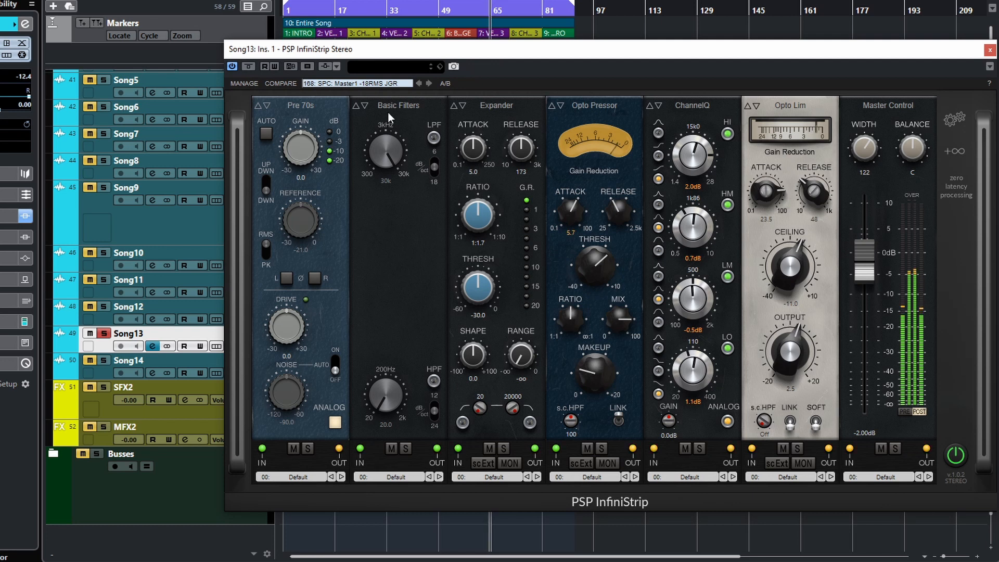
Browse the factory presets again, load SPC: Auto Pump, and shift the plug-in window over the Channel Settings window.
left_click(348, 84)
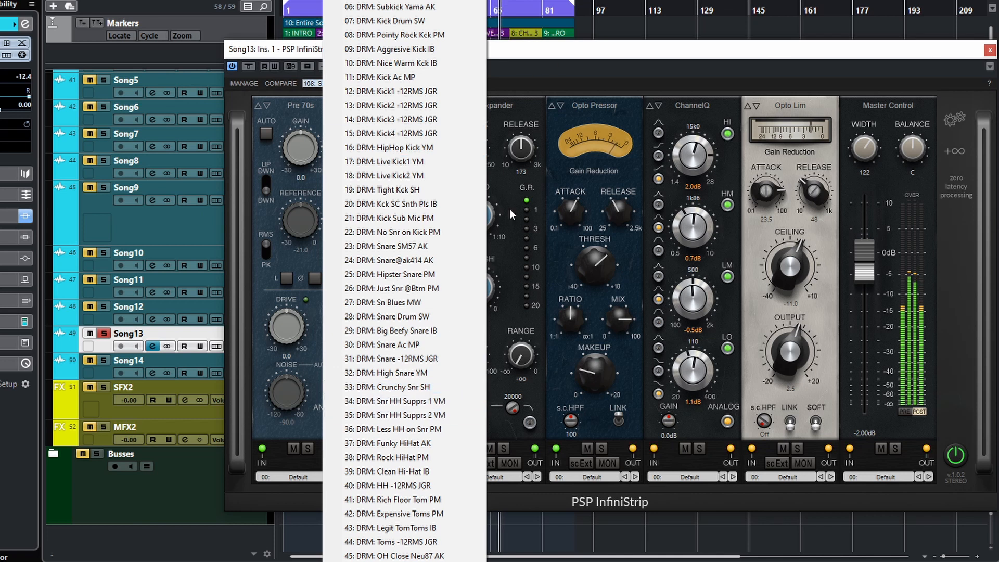
left_click(529, 57)
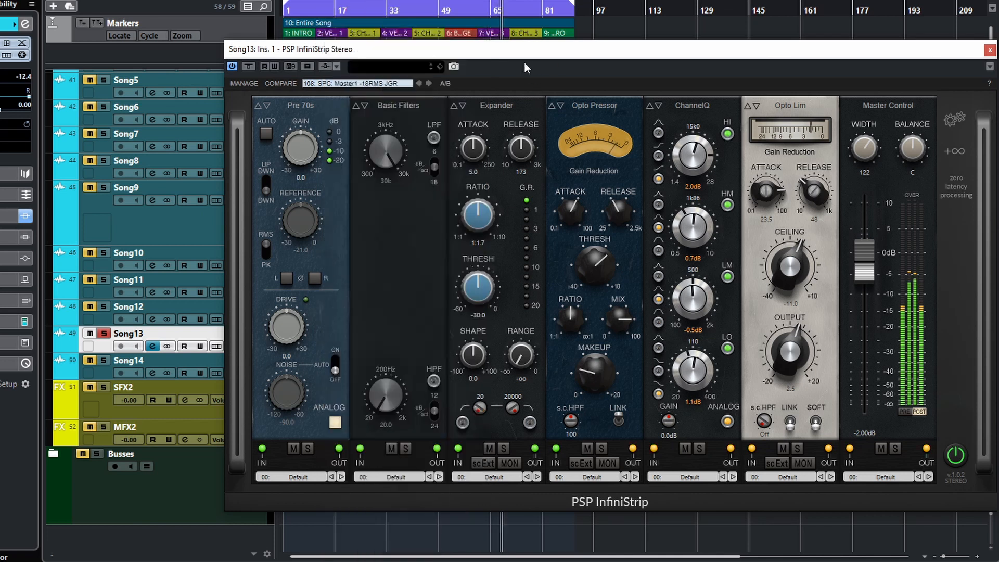
left_click(350, 83)
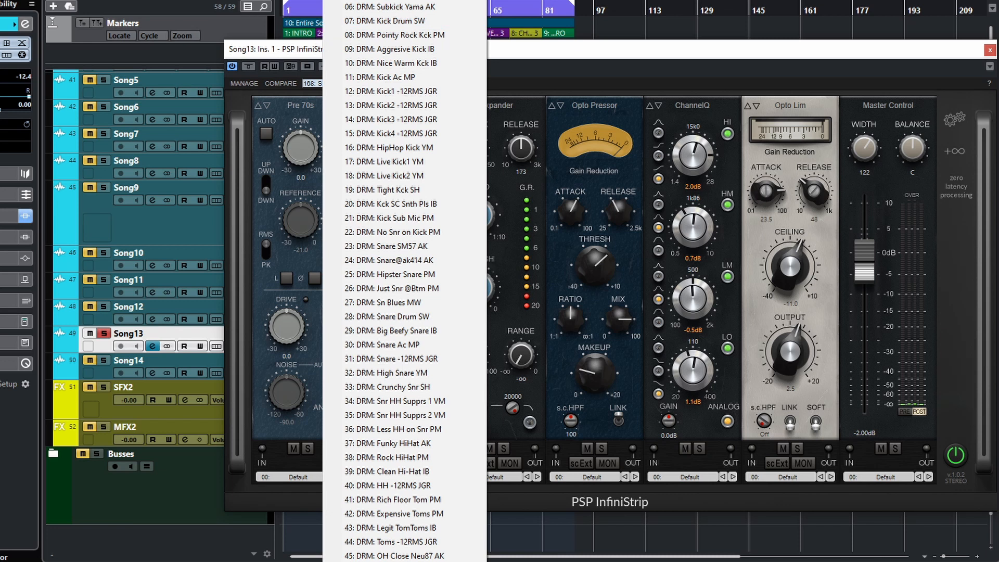
scroll(397, 282, "down", 4)
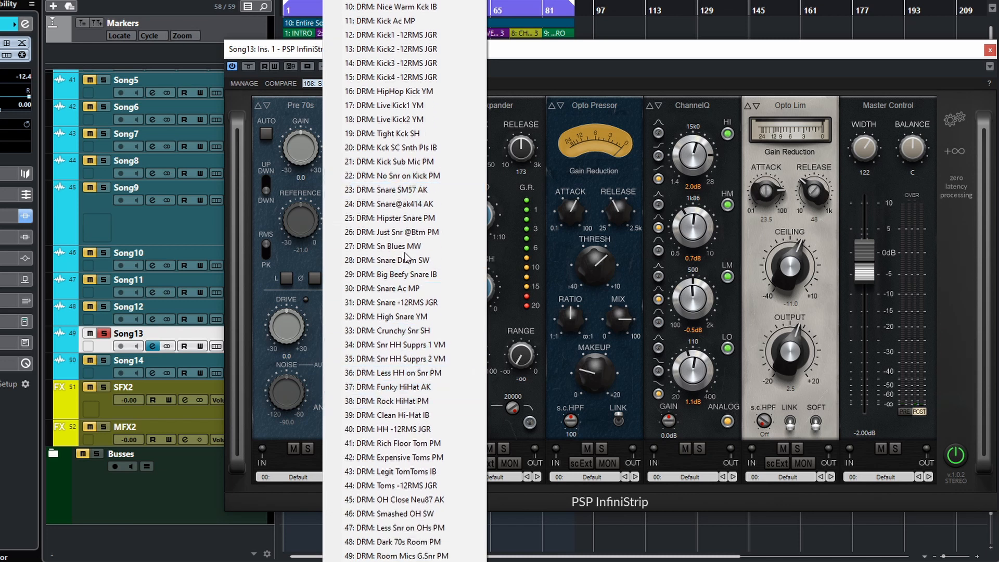
scroll(380, 11, "up", 4)
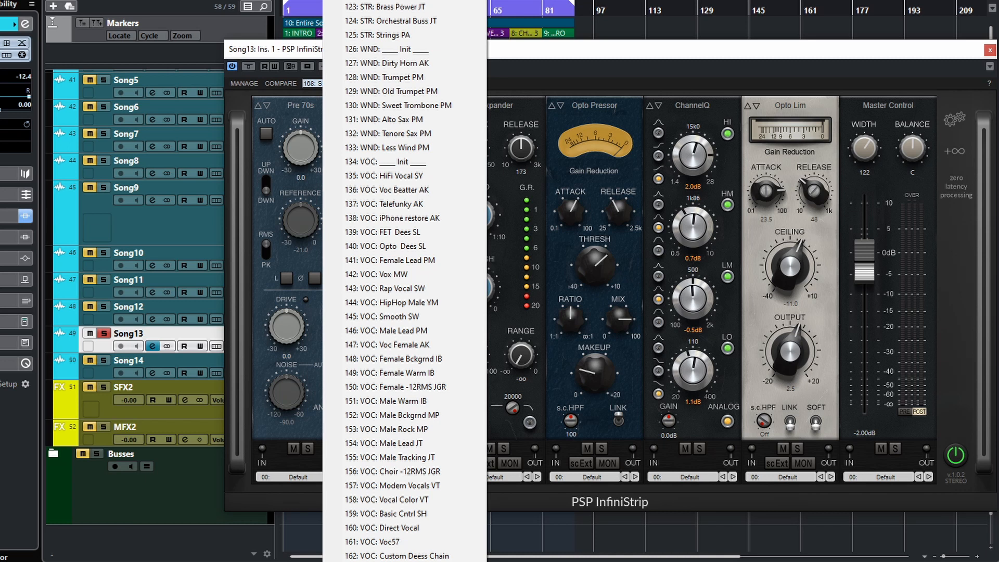
left_click(386, 561)
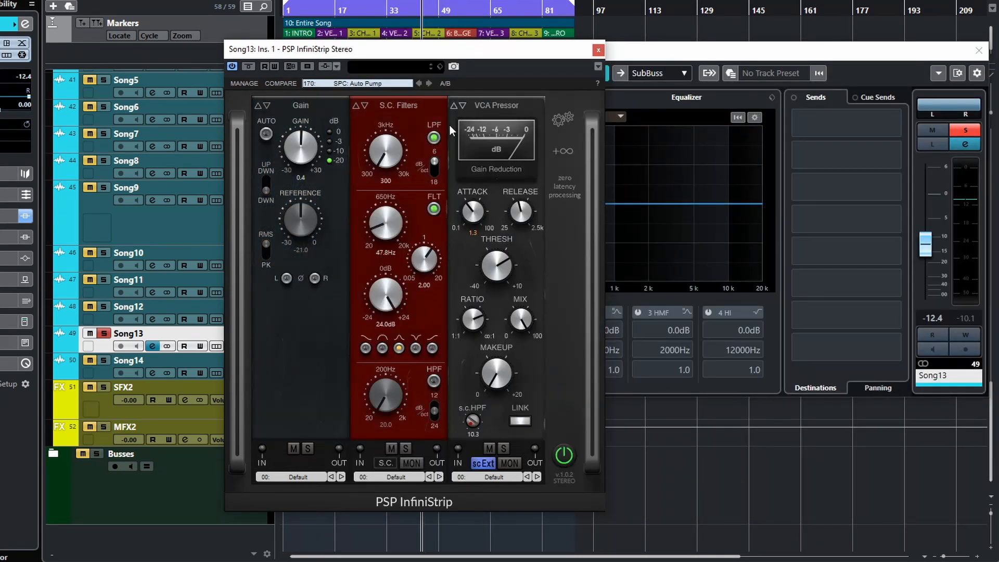
left_click_drag(433, 49, 536, 52)
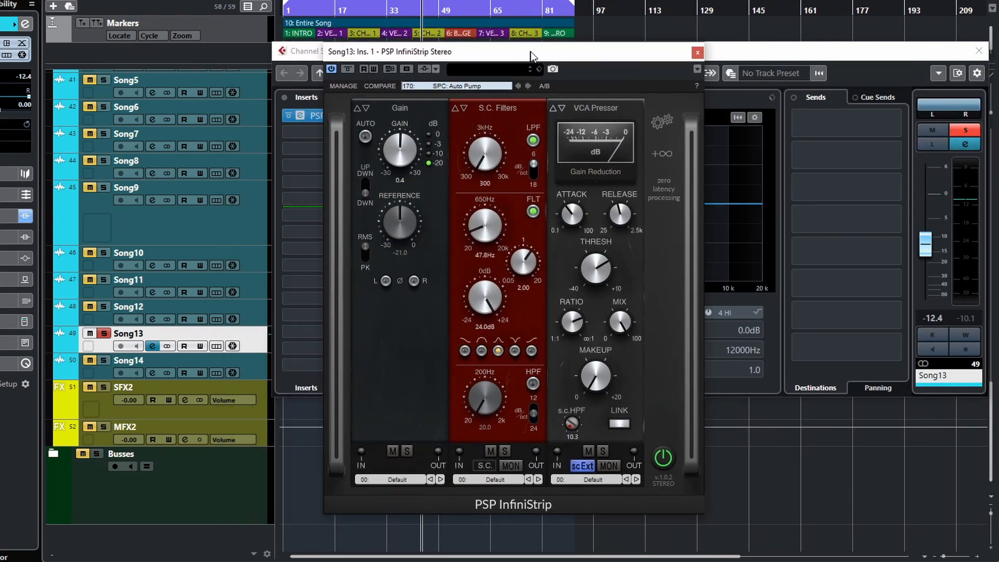
Close the plug-in window, move the Channel Settings window lower, and reopen the PSP InfiniStrip Stereo insert on Song13.
double_click(419, 86)
left_click(578, 88)
key("space")
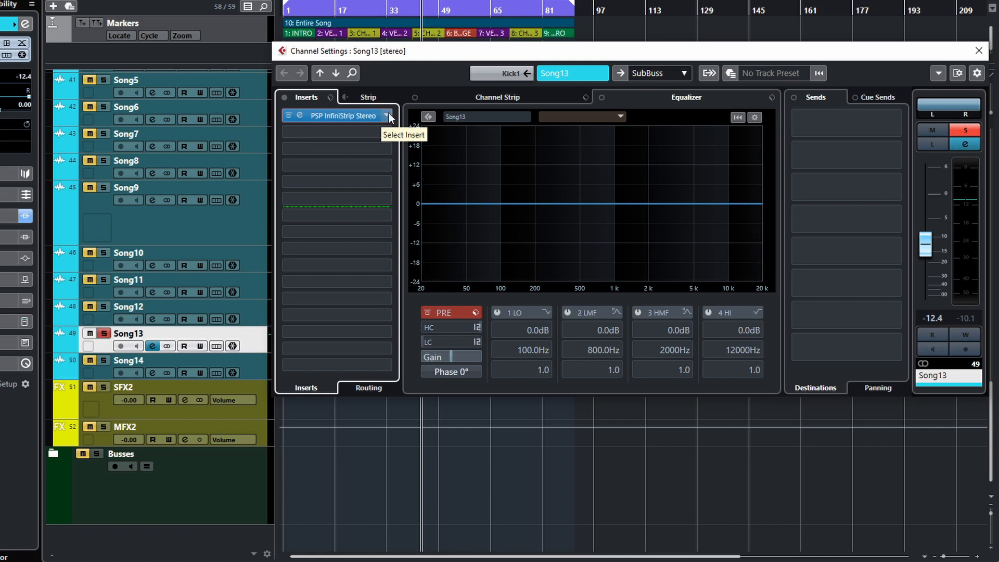
left_click_drag(433, 55, 426, 91)
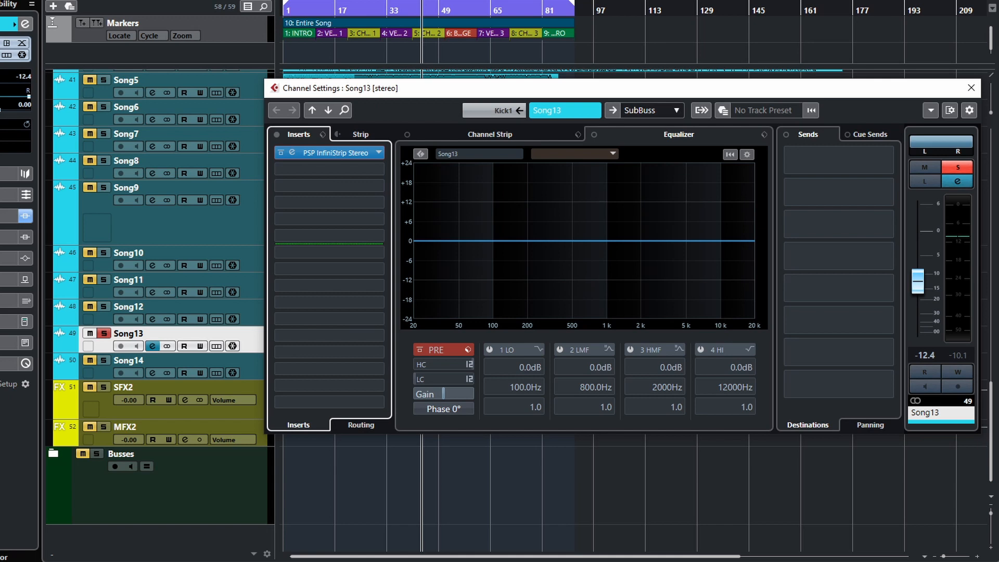
left_click(341, 152)
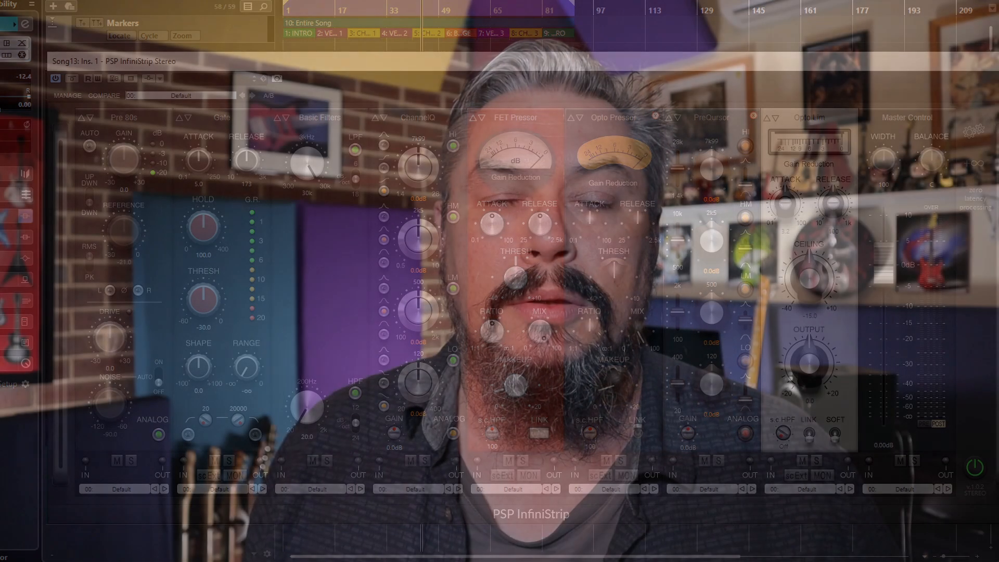